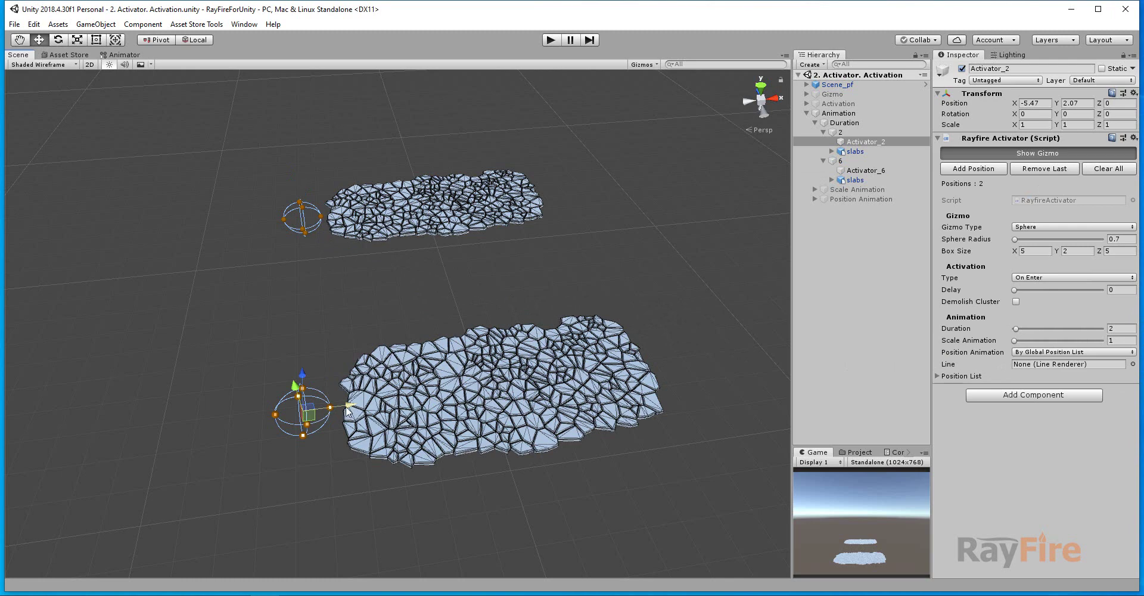
Select Activator_6 and check its 6-second Duration
middle_drag(355, 388, 343, 368)
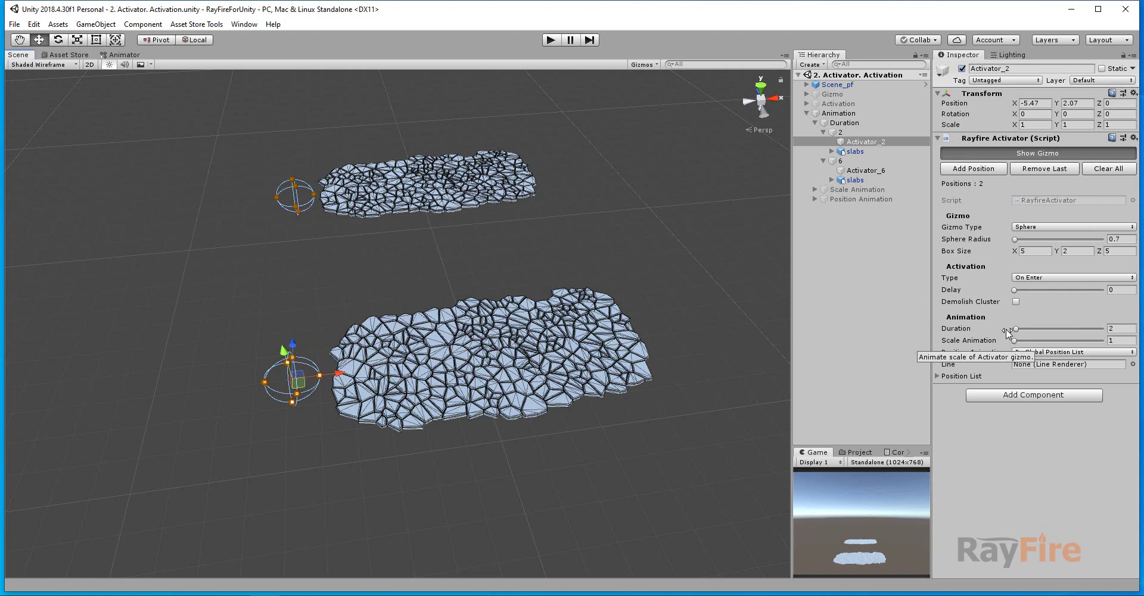
click(1118, 328)
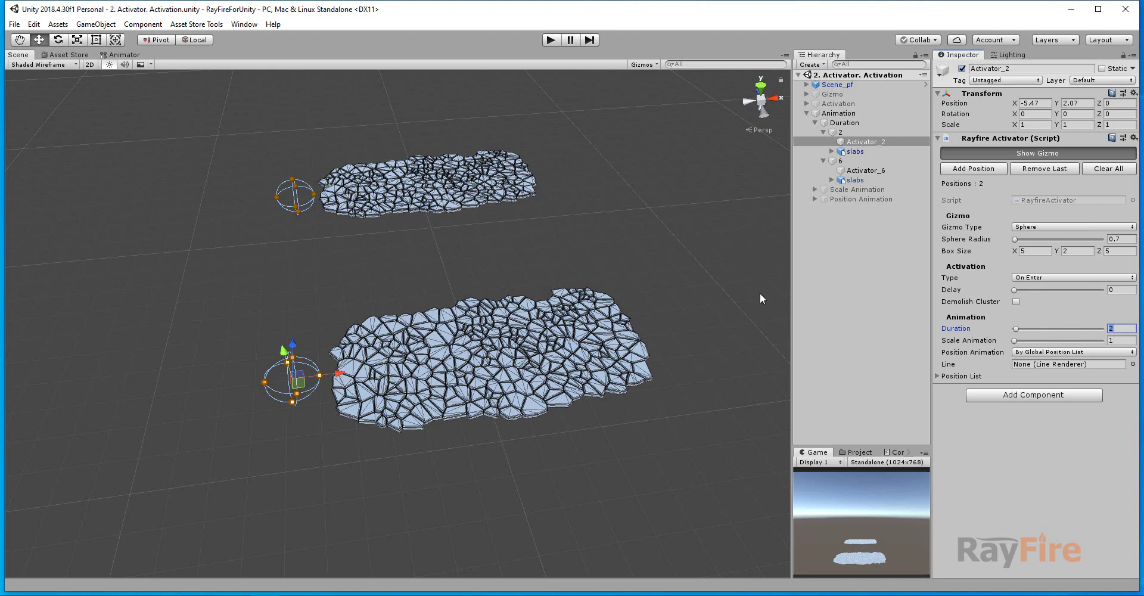
click(868, 141)
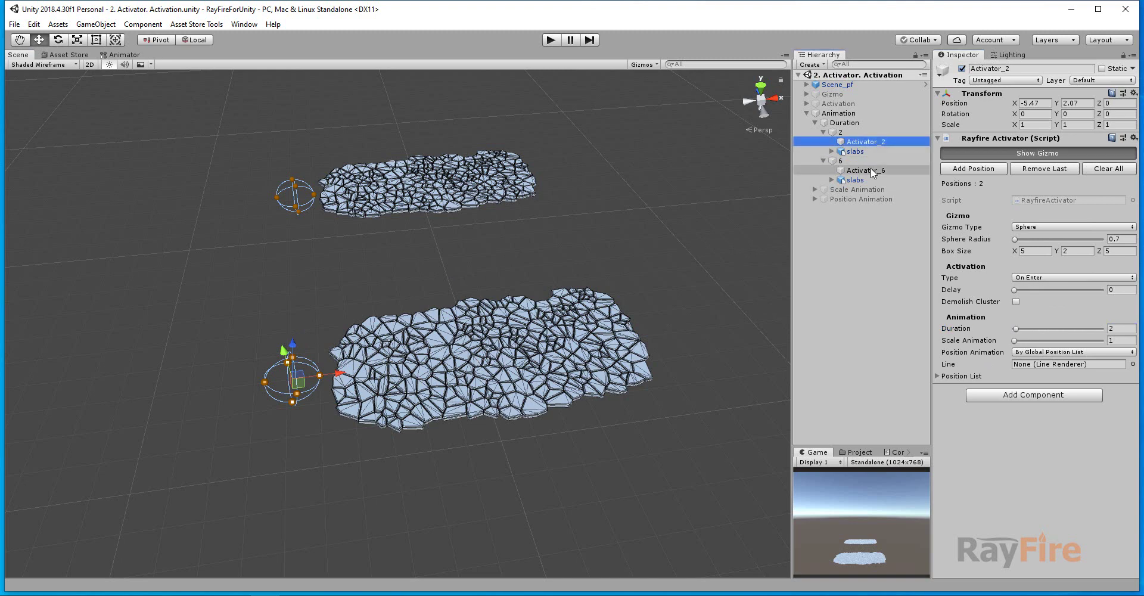
ctrl+click(870, 168)
click(869, 139)
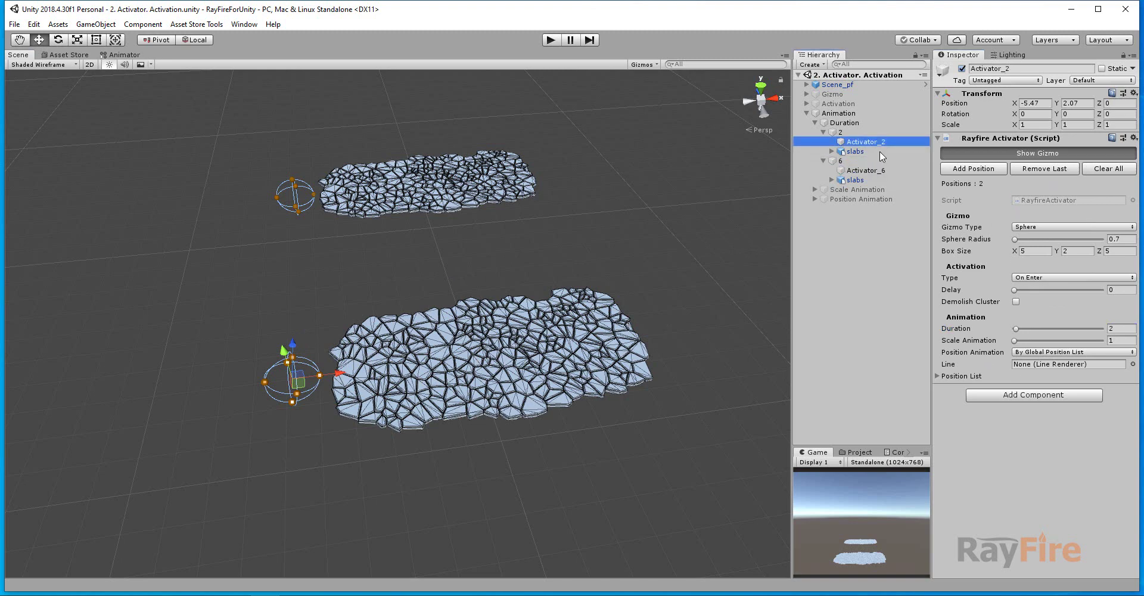
click(867, 170)
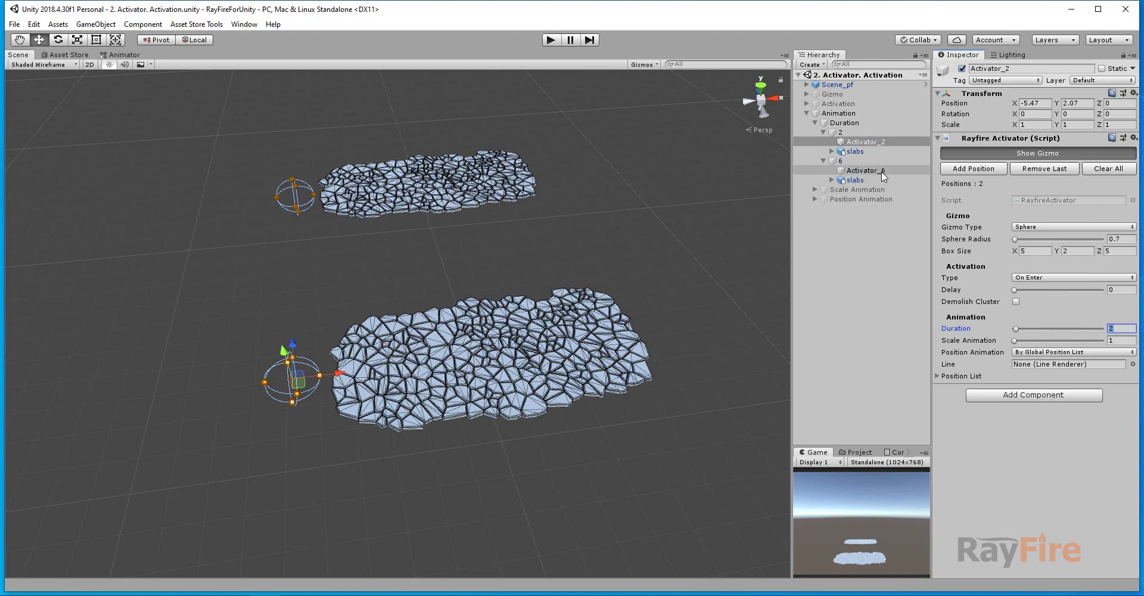
click(1123, 316)
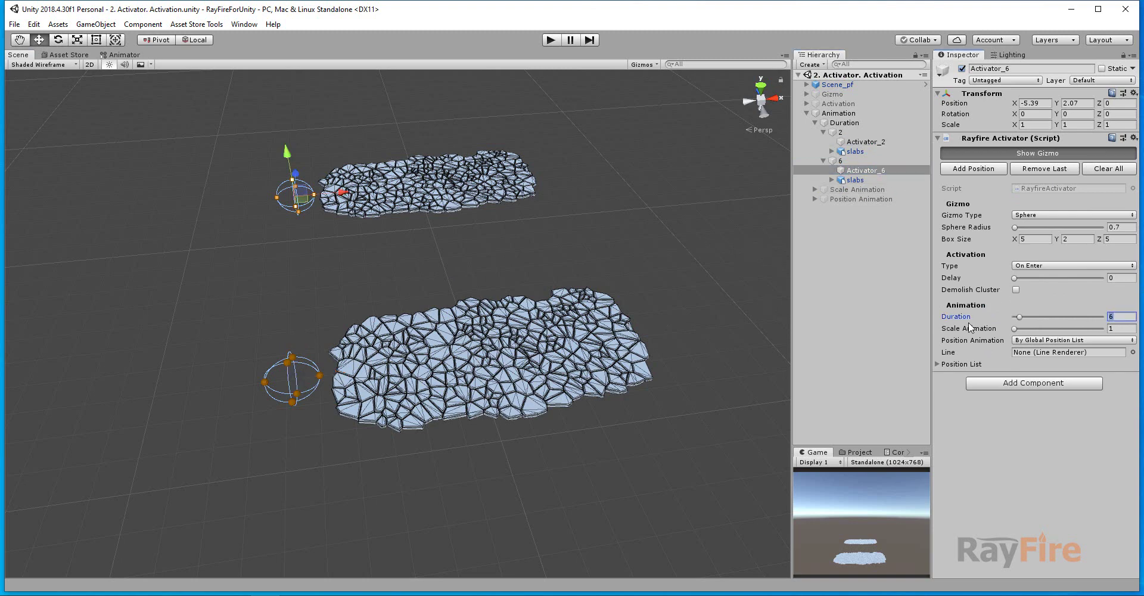
click(344, 252)
click(296, 203)
Frame Activator_6 and record its location (-5.39, 2.07, 0) as the first Position List entry
click(957, 364)
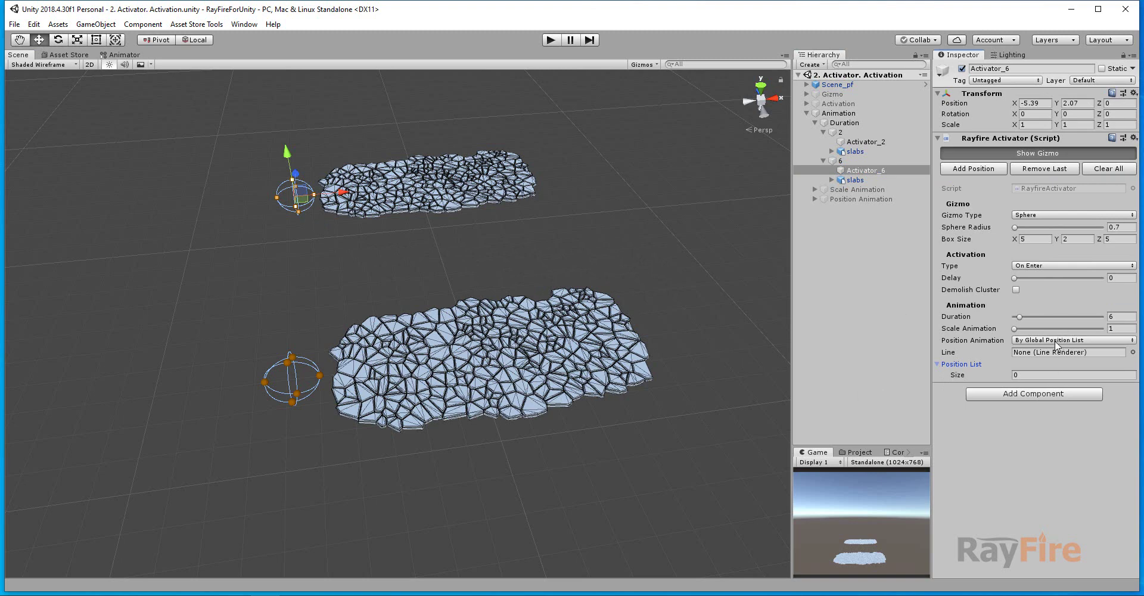
click(1054, 341)
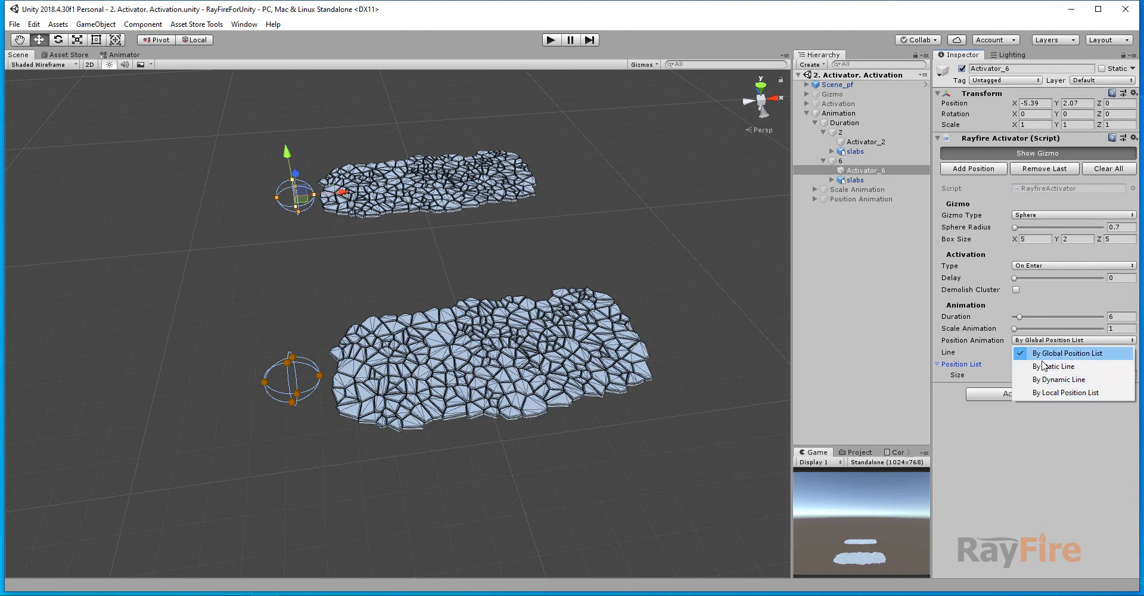
click(382, 285)
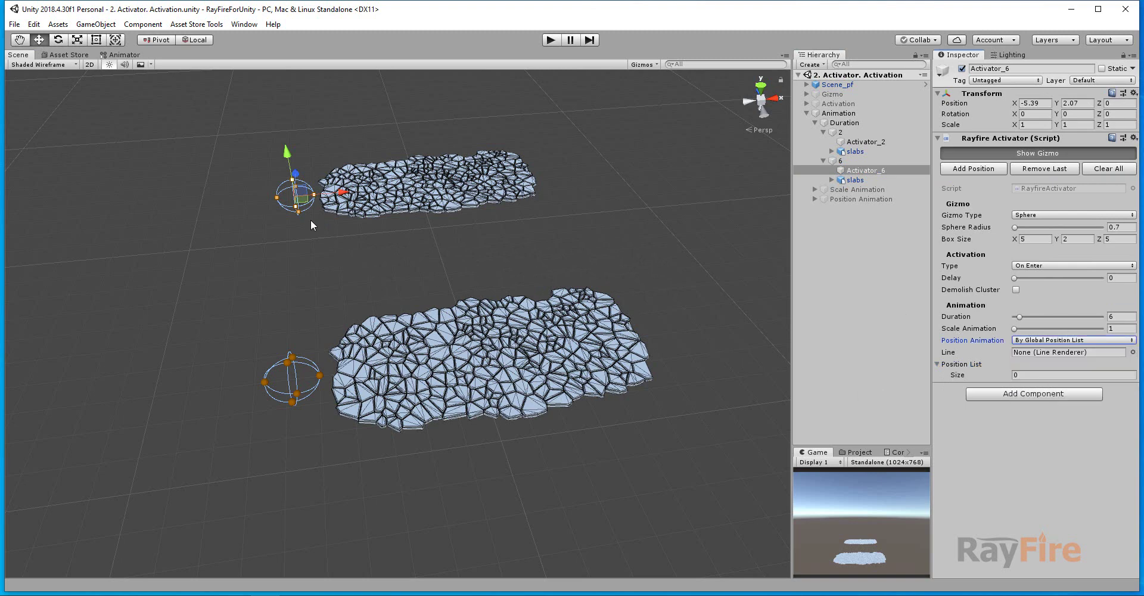
click(309, 219)
click(296, 210)
key(f)
scroll(415, 352, up, 4)
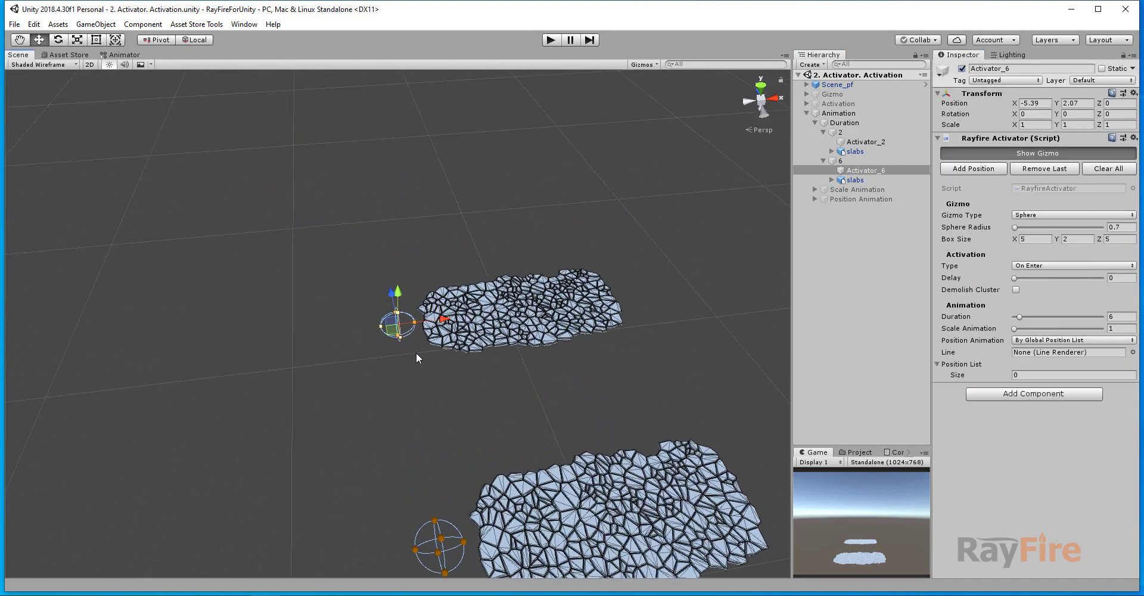
scroll(417, 353, up, 10)
middle_drag(412, 343, 351, 302)
scroll(350, 302, up, 8)
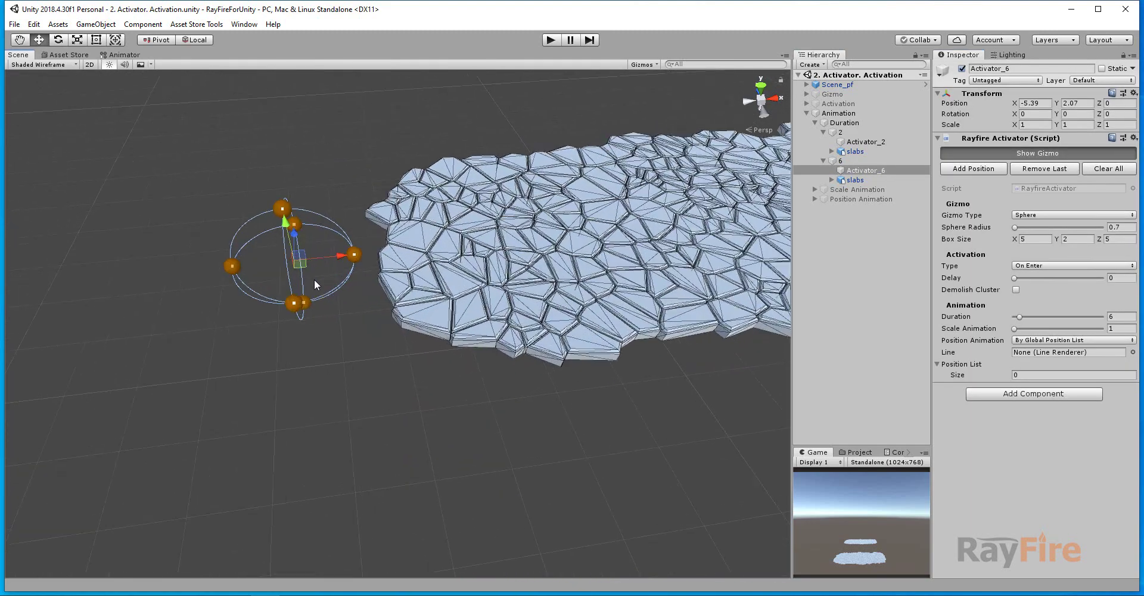
scroll(314, 279, up, 4)
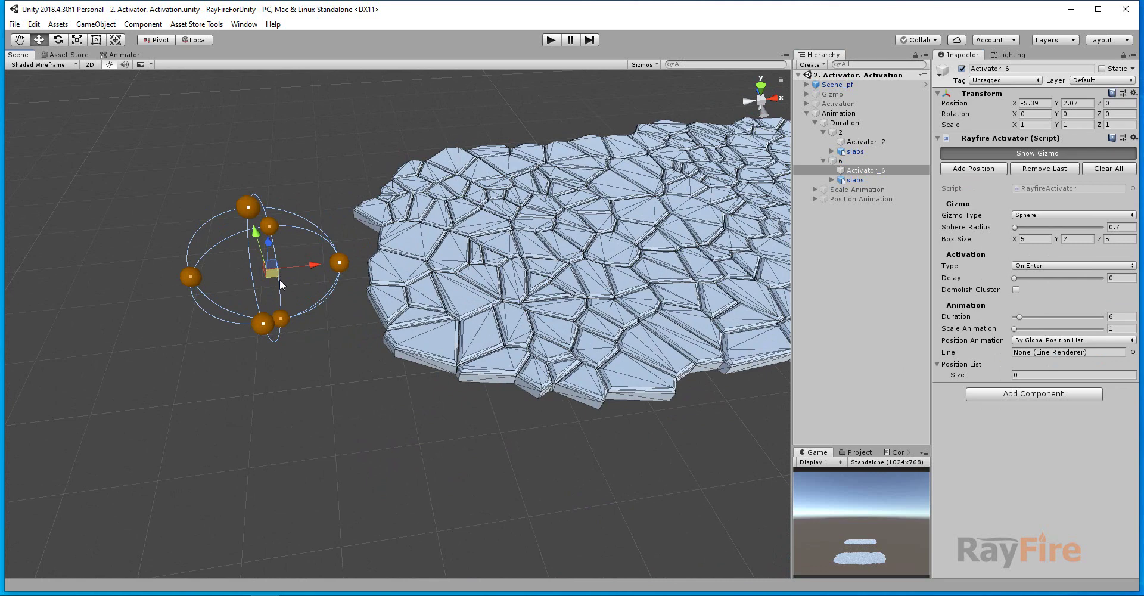
click(972, 170)
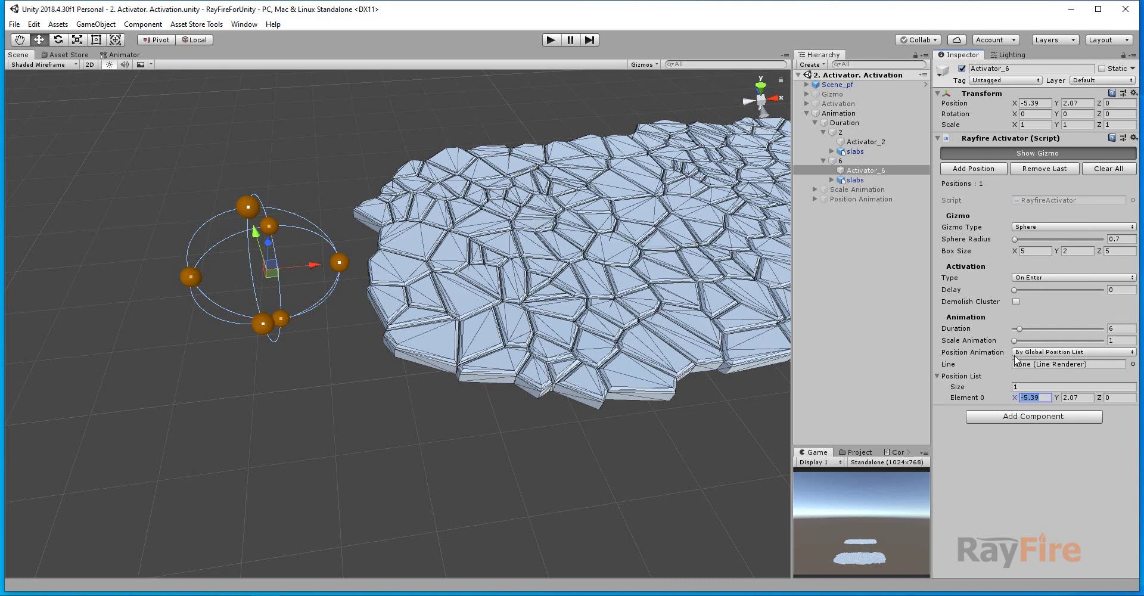
scroll(329, 334, down, 10)
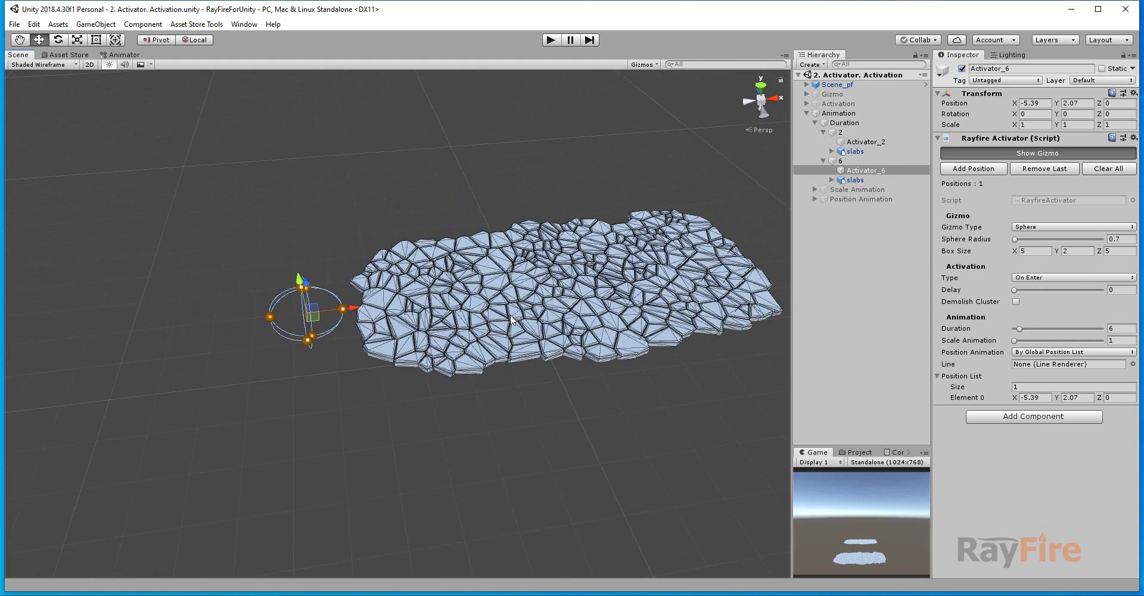
Move Activator_6 to the slab's front middle and add it as the second position (-0.314, 2.07, -2.662)
drag(291, 320, 829, 230)
middle_drag(828, 230, 513, 318)
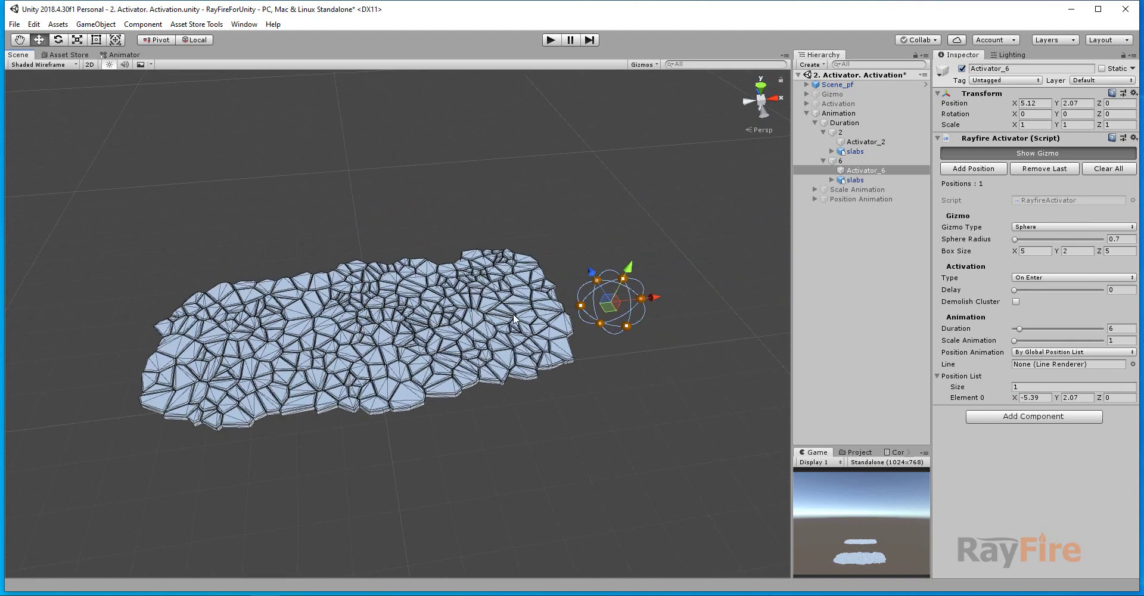
drag(606, 319, 373, 462)
click(970, 169)
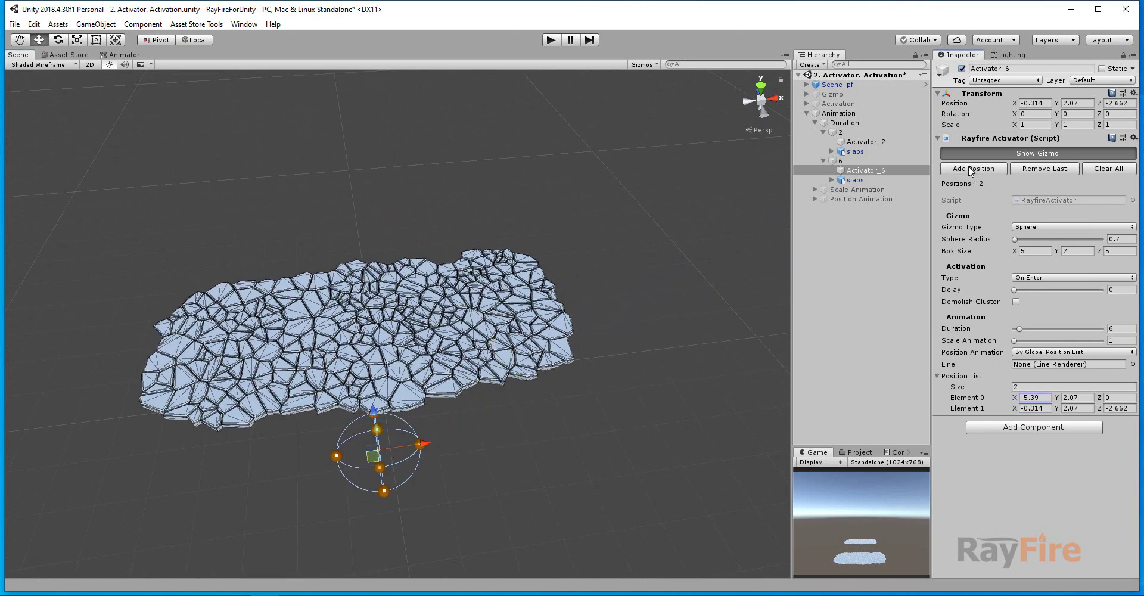
click(1034, 409)
Add a third position at 4.32, 2.07, 2.88, return Activator_6 to the upper left, and enter Play mode
drag(377, 458, 536, 215)
click(967, 168)
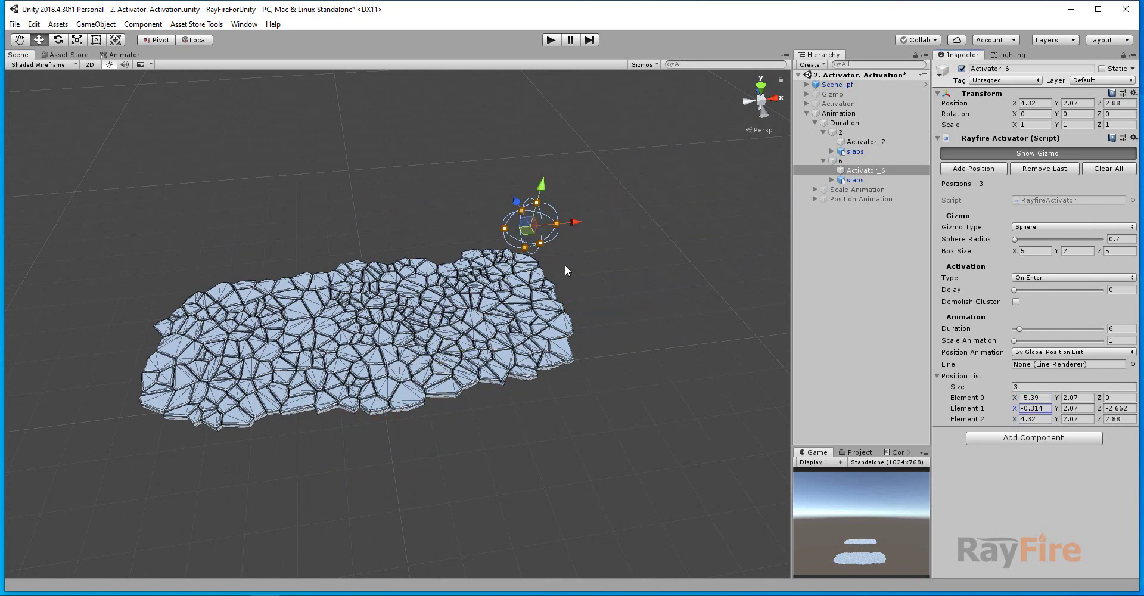
alt+drag(565, 266, 554, 303)
scroll(553, 303, down, 3)
middle_drag(553, 302, 588, 340)
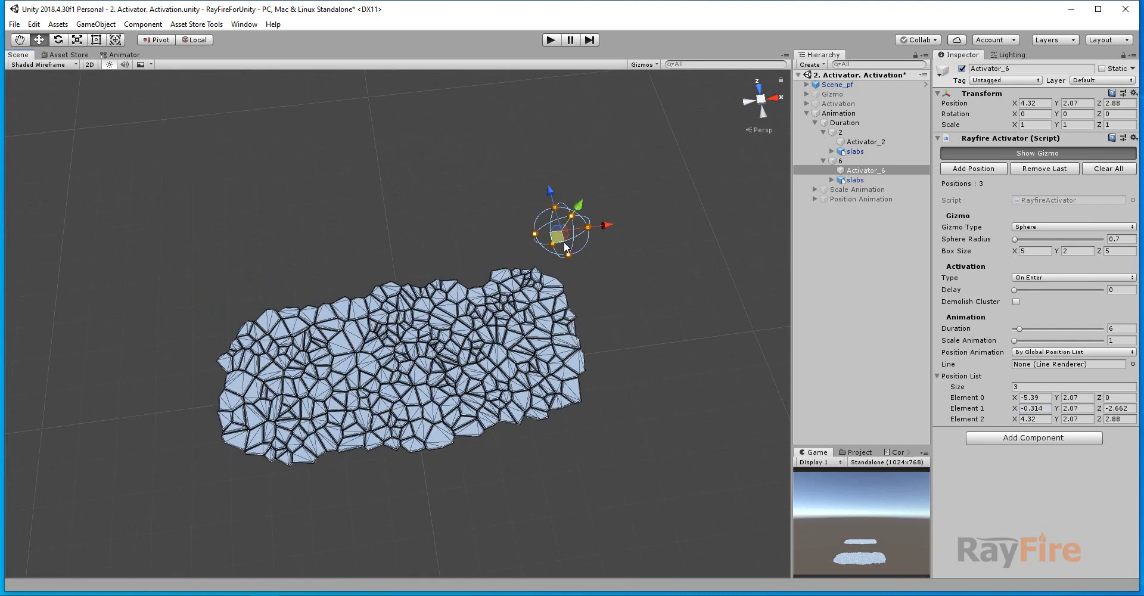
drag(563, 241, 193, 199)
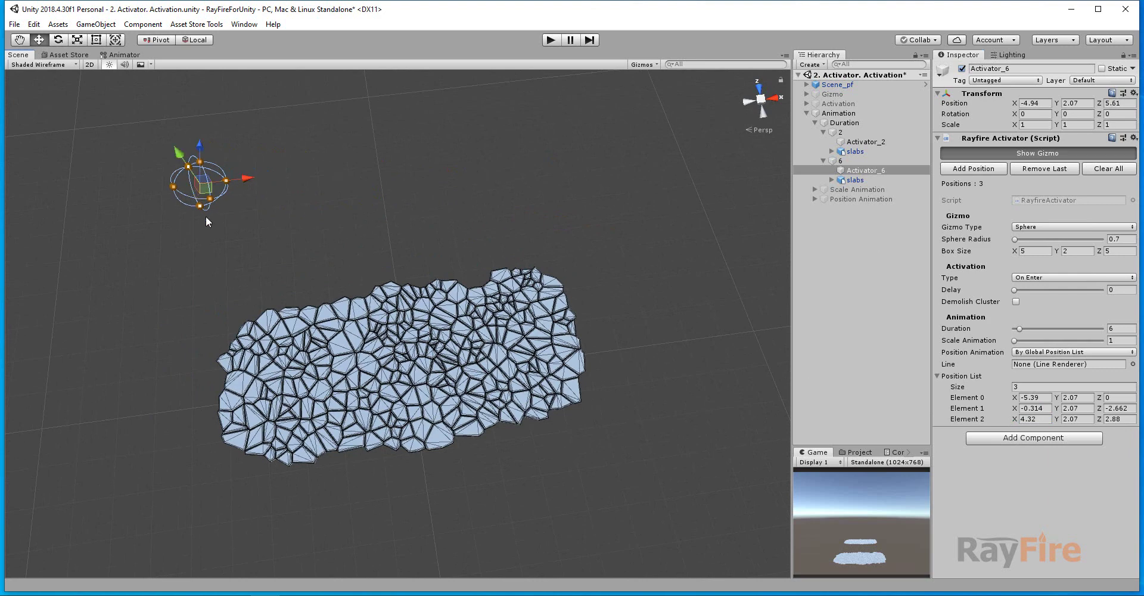
click(549, 40)
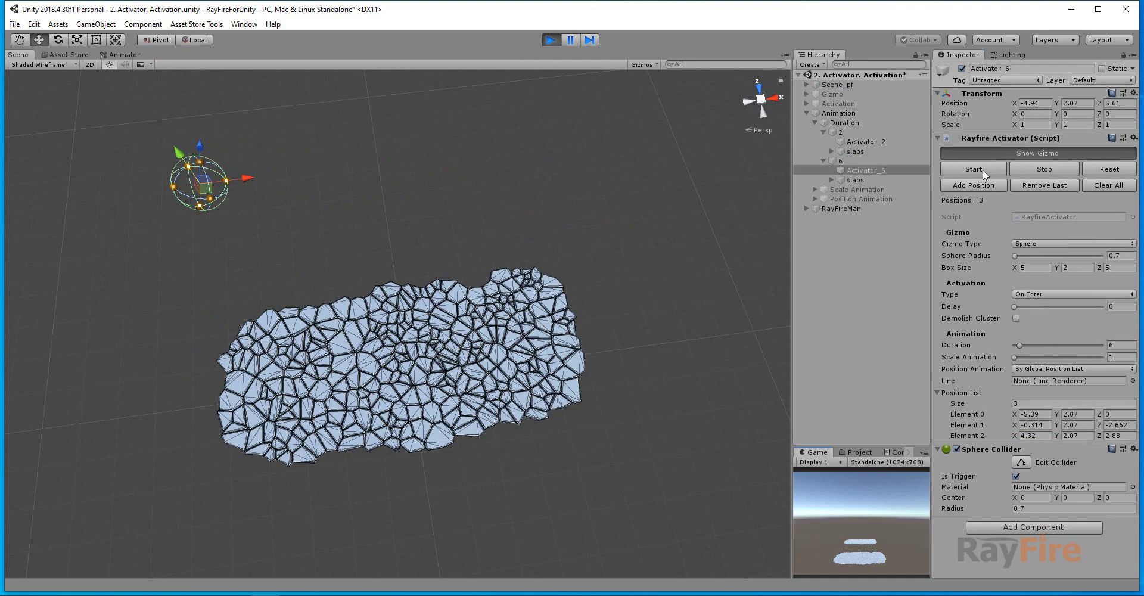
Start Activator_6 along its path, inspect the slab debris from several angles, then stop Play mode
click(974, 168)
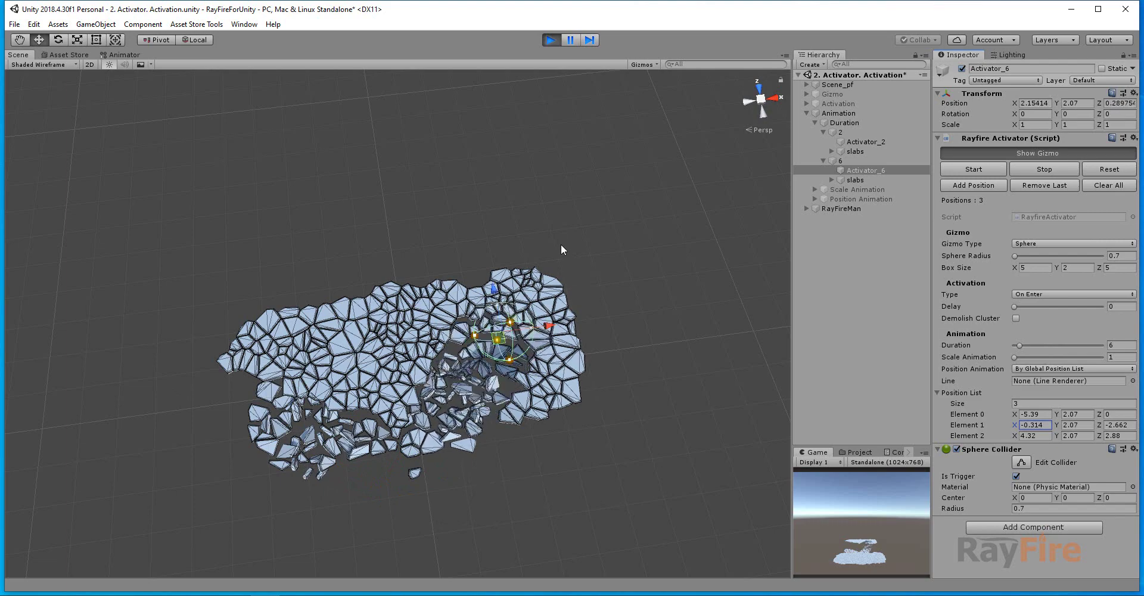
alt+drag(522, 316, 510, 206)
alt+drag(468, 451, 510, 374)
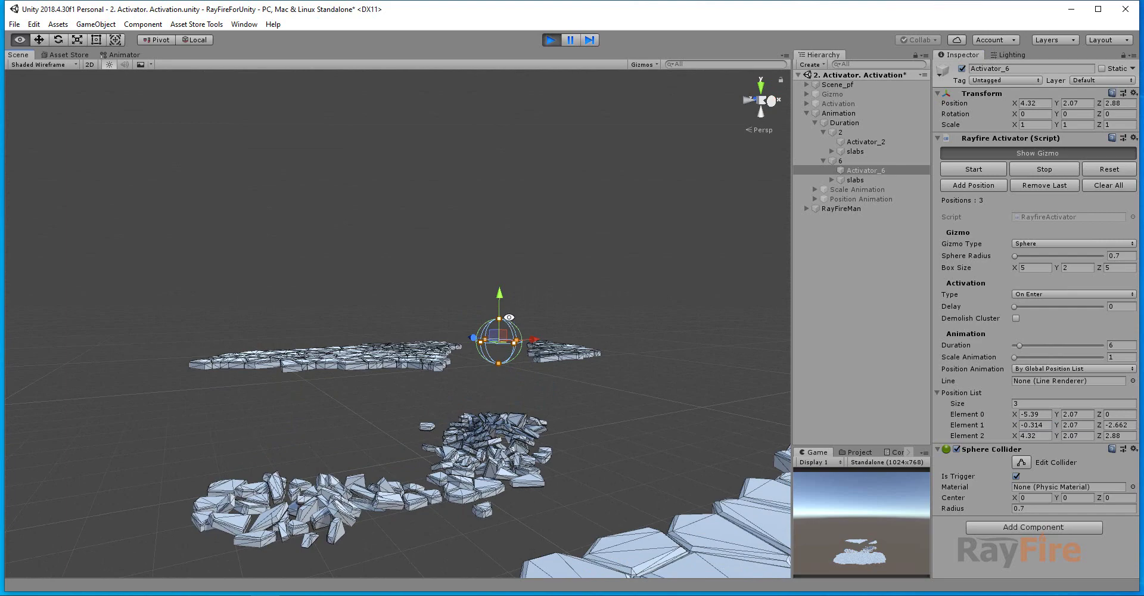
alt+drag(492, 338, 506, 344)
alt+drag(453, 453, 483, 403)
click(549, 41)
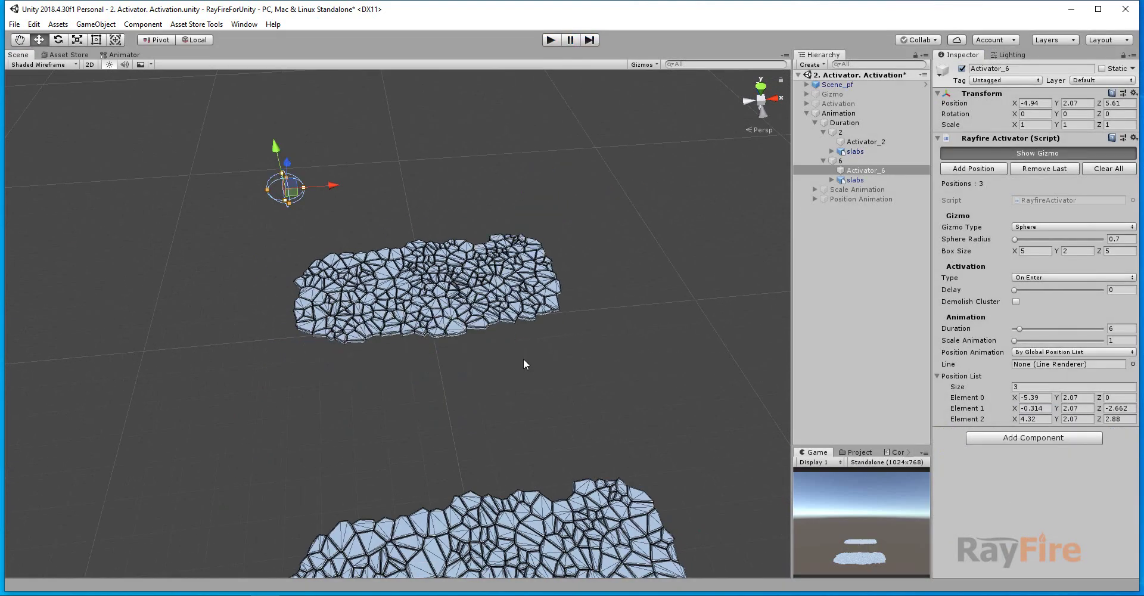
Select Activator_6 and set its Duration to 2
click(280, 458)
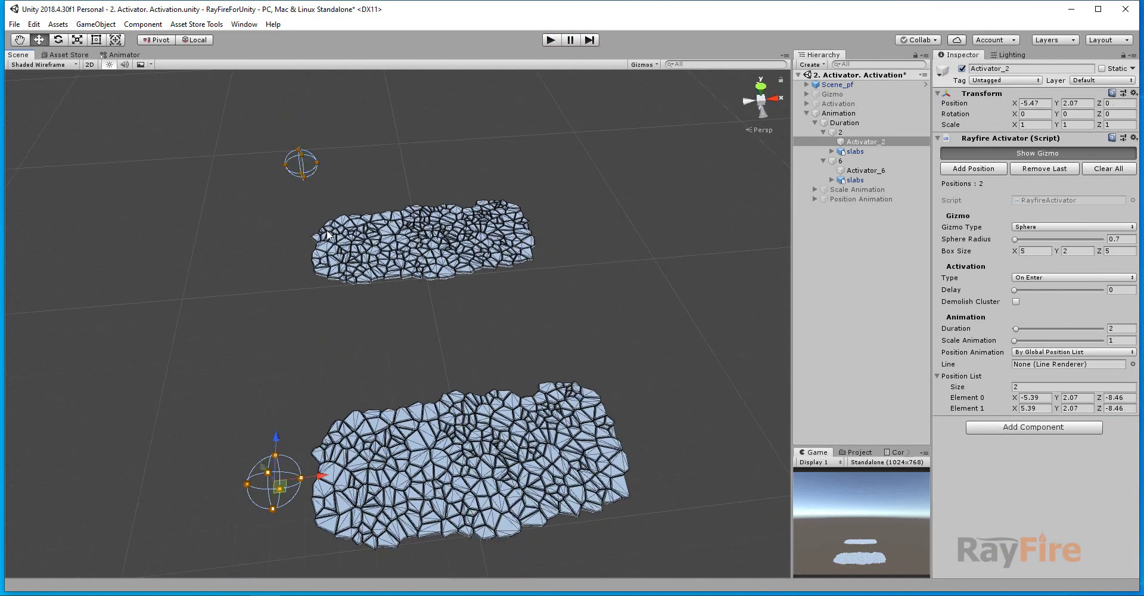
click(301, 173)
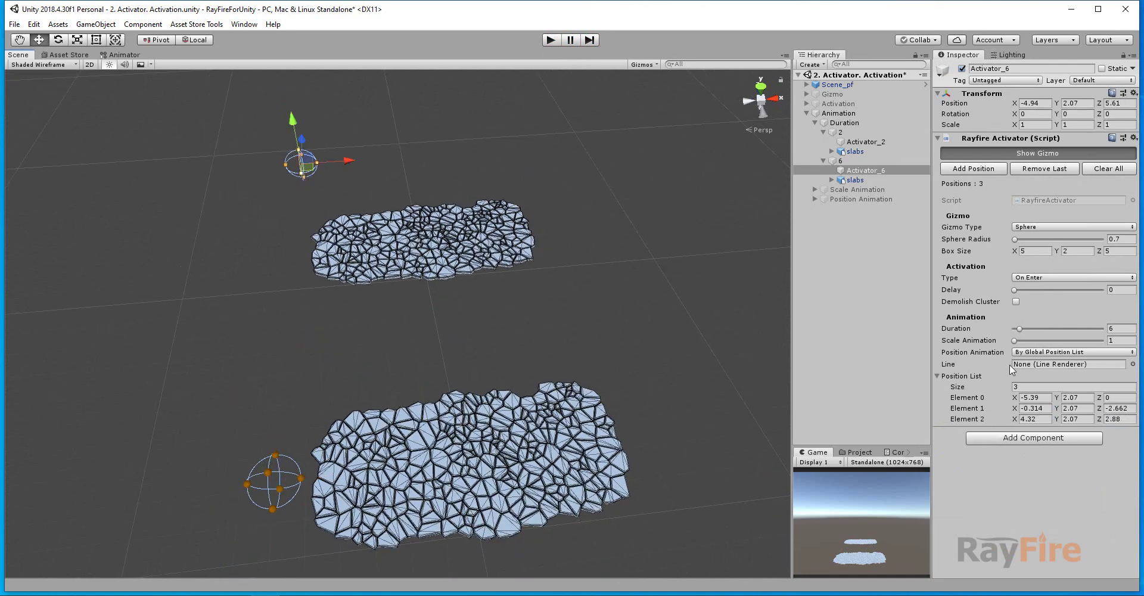
click(1116, 328)
text(2)
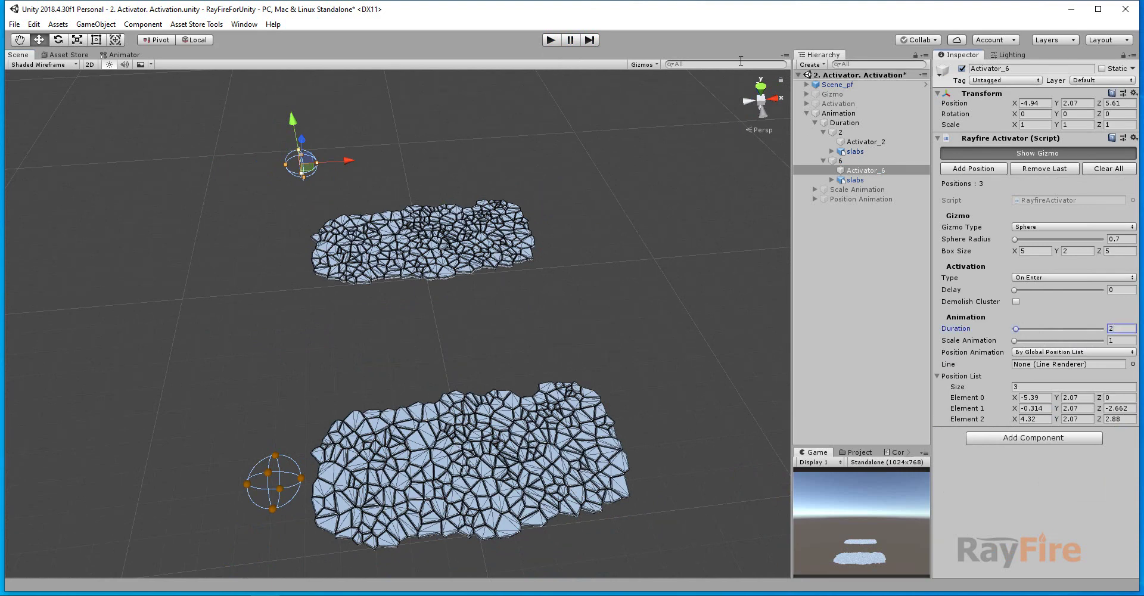
Run Activator_6 along its path in Play mode to shatter the upper slab, then stop
click(554, 41)
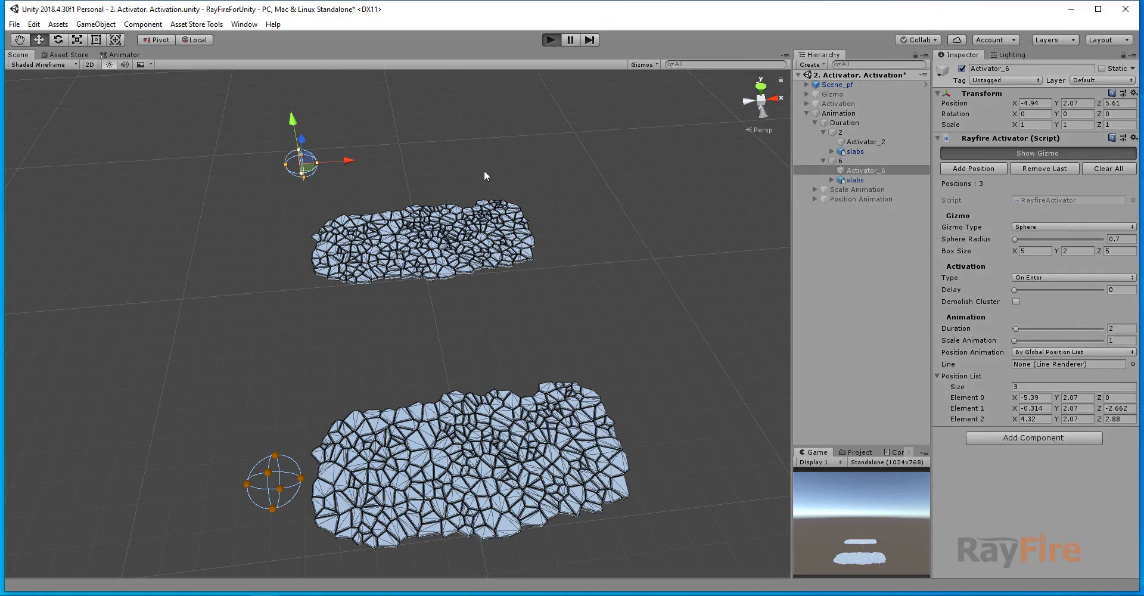
scroll(450, 199, up, 6)
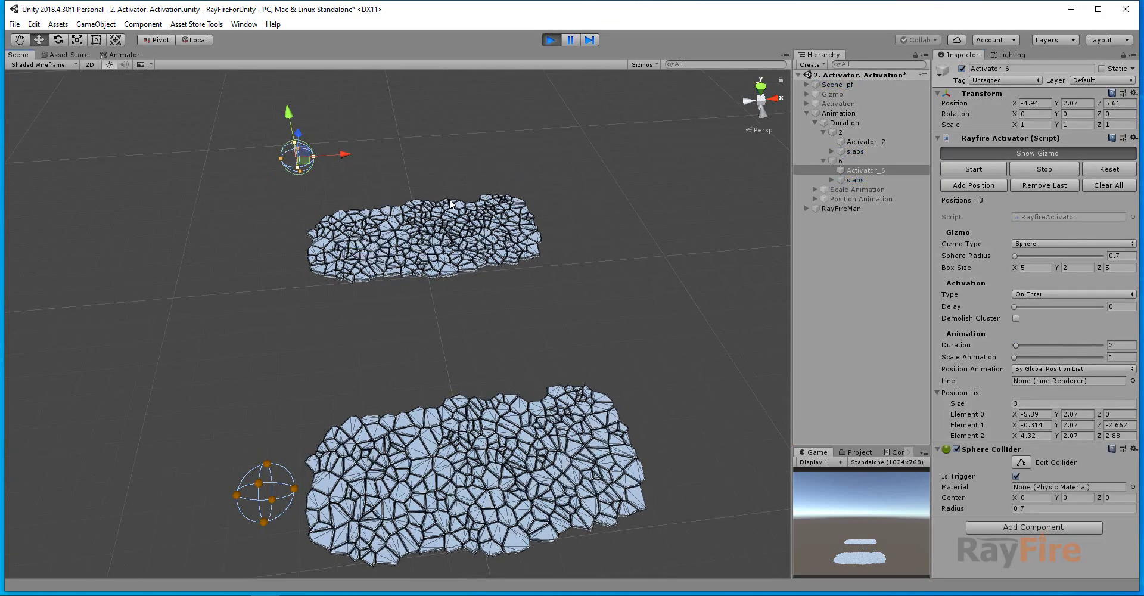
middle_drag(671, 183, 639, 224)
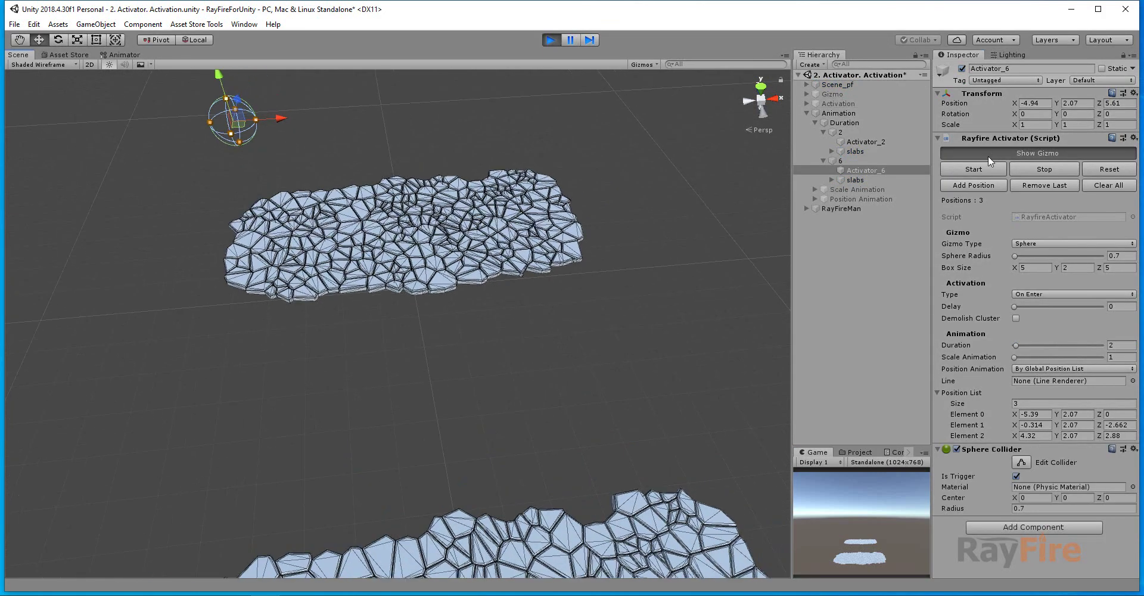
click(980, 169)
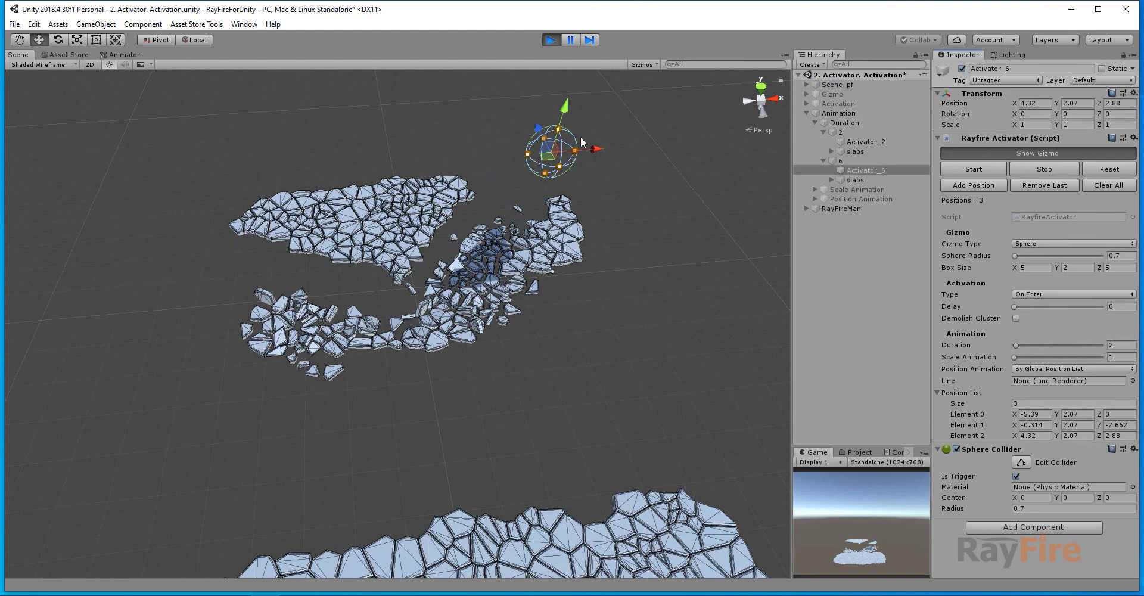
scroll(496, 291, down, 4)
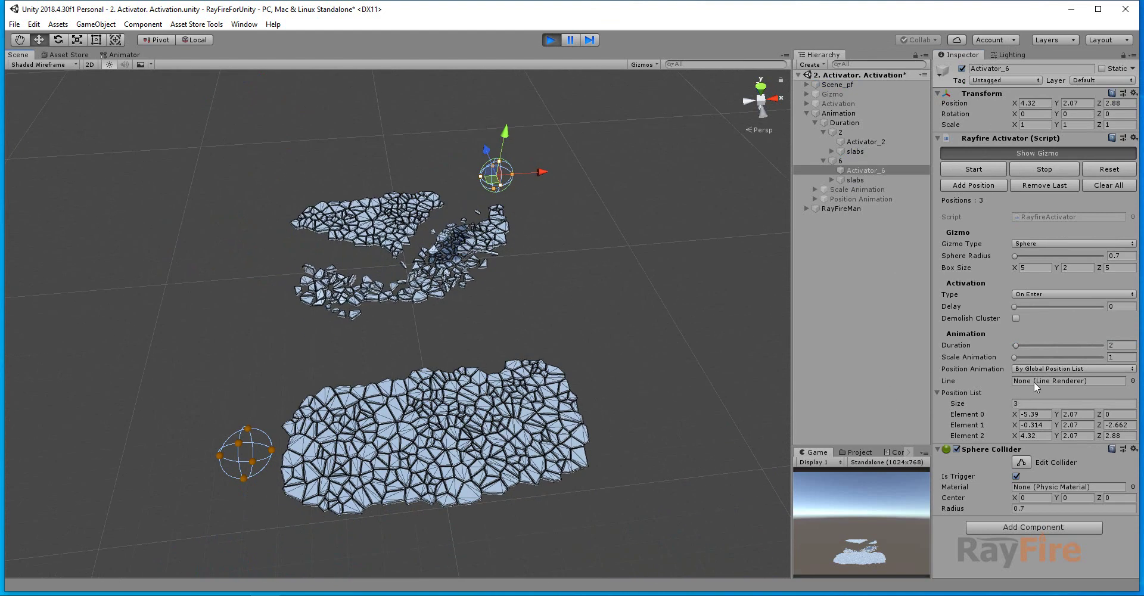
click(558, 42)
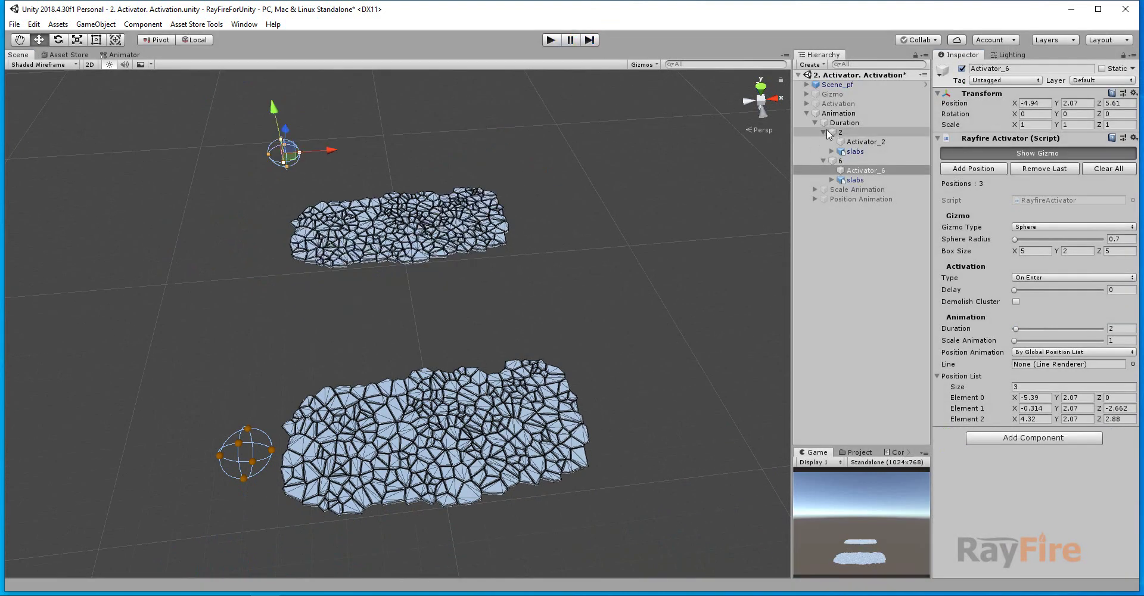
Activate the Scale Animation group and deactivate the Duration group
click(824, 131)
click(814, 123)
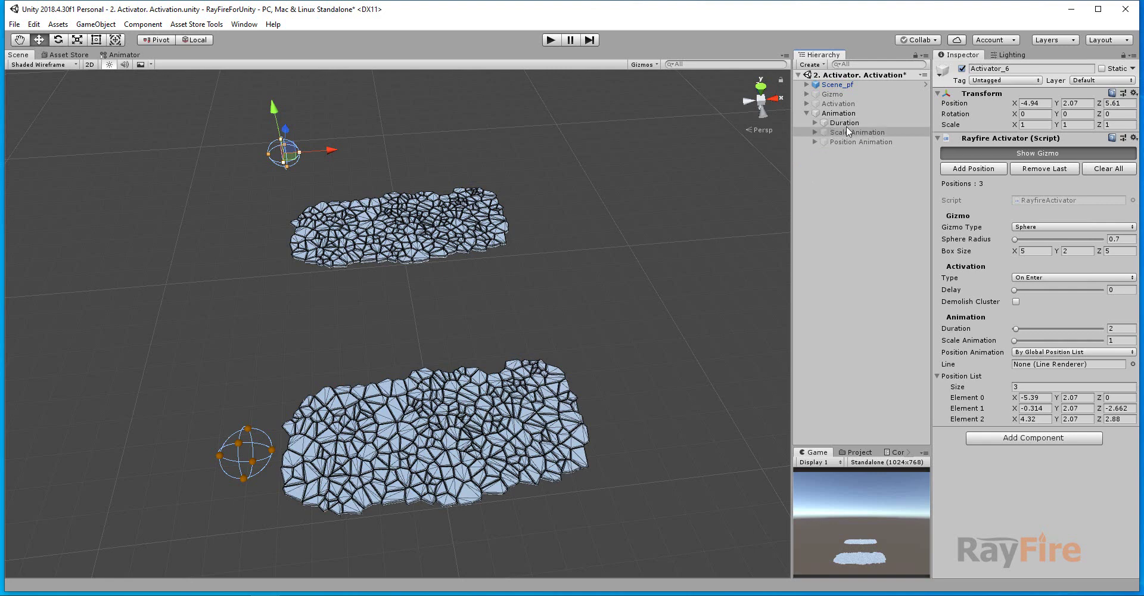
click(846, 129)
click(962, 69)
click(862, 122)
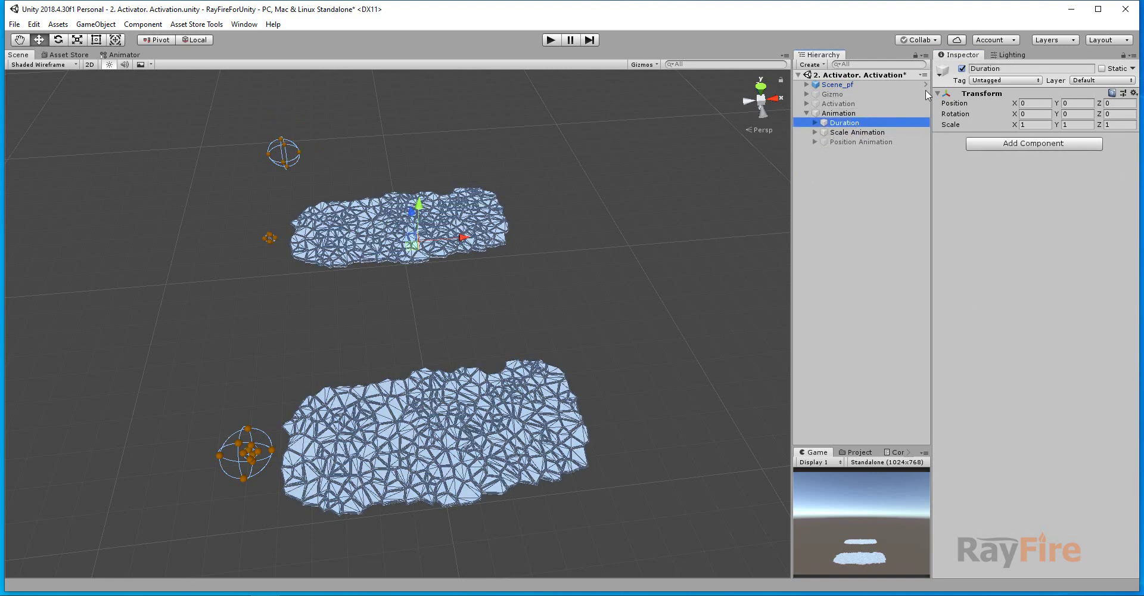
click(962, 68)
Select and frame Activator_1 beside its slab, reviewing its first position's X value
click(271, 239)
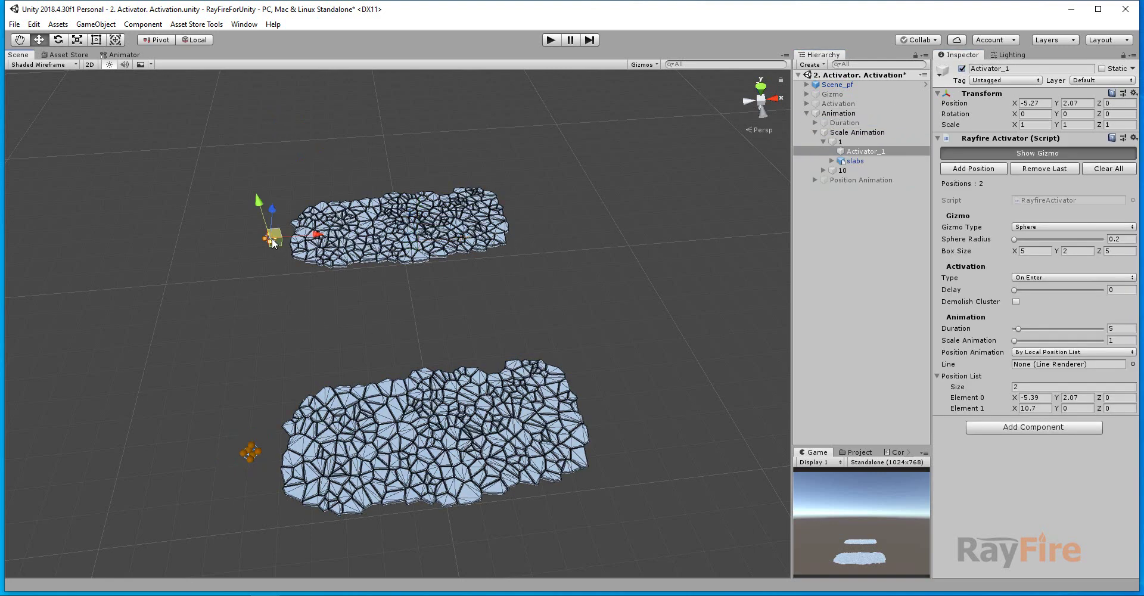
key(f)
scroll(401, 342, up, 5)
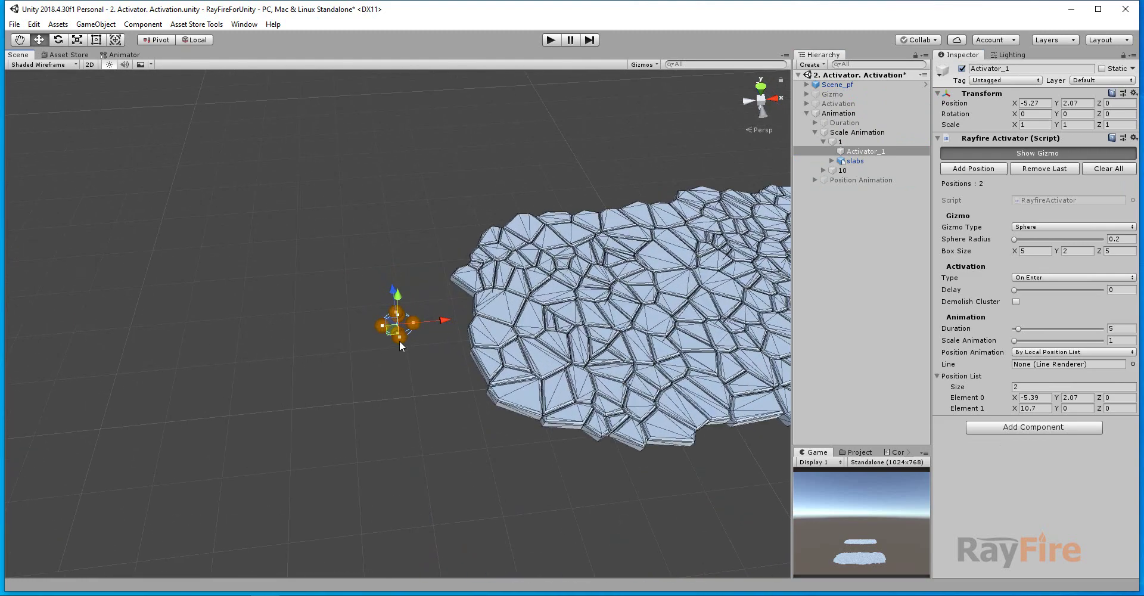
middle_drag(399, 342, 353, 321)
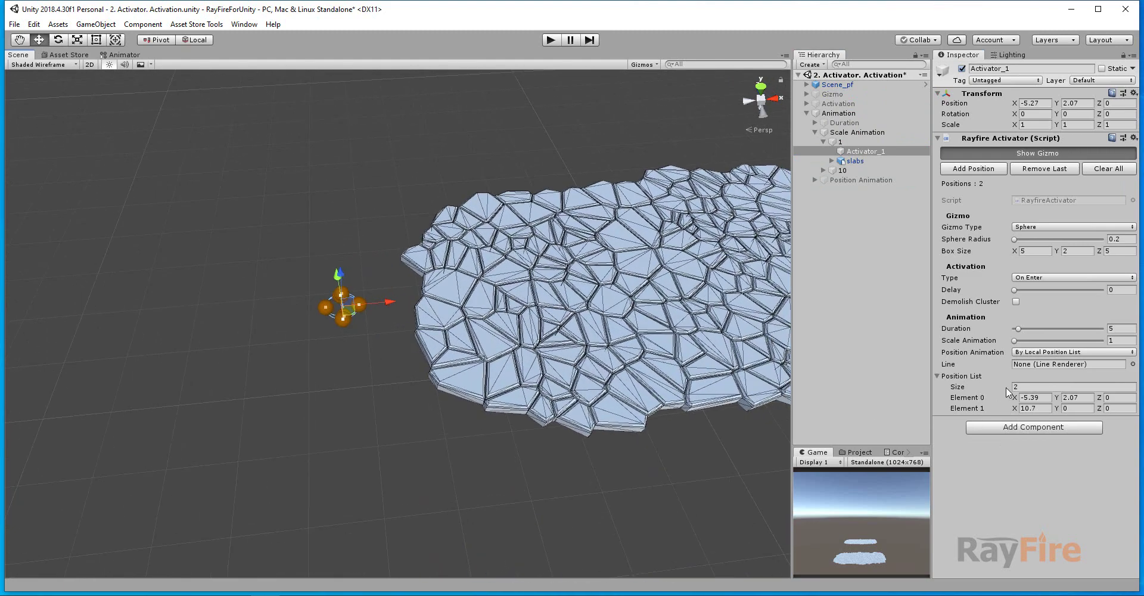
click(1044, 398)
middle_drag(281, 301, 173, 312)
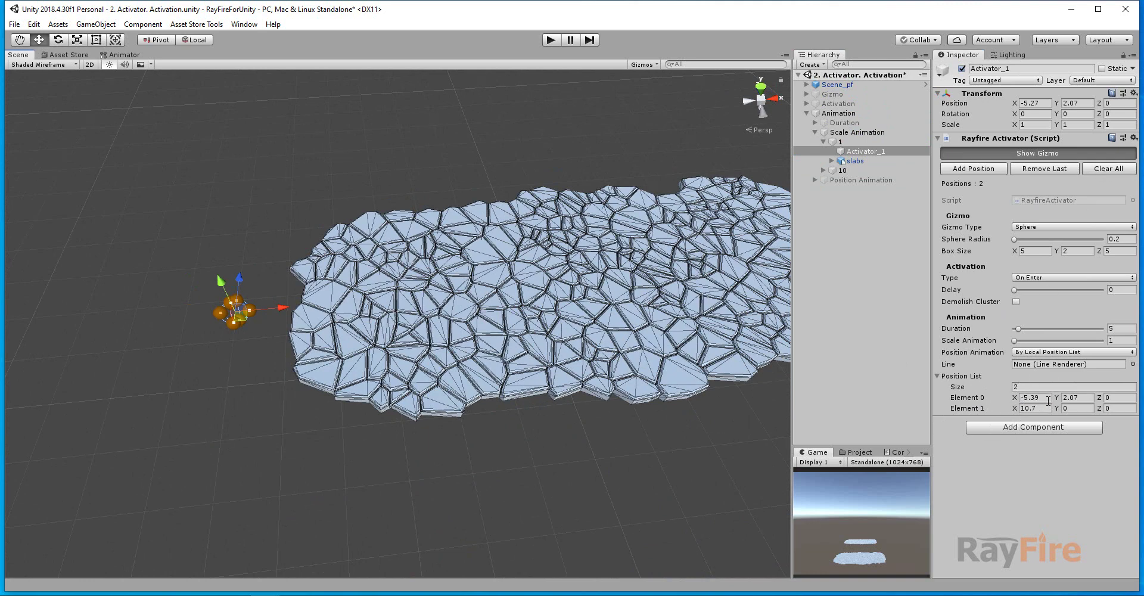
Clear Activator_1's positions and record two: its start at X -5.27 and local X 10.14
click(1101, 168)
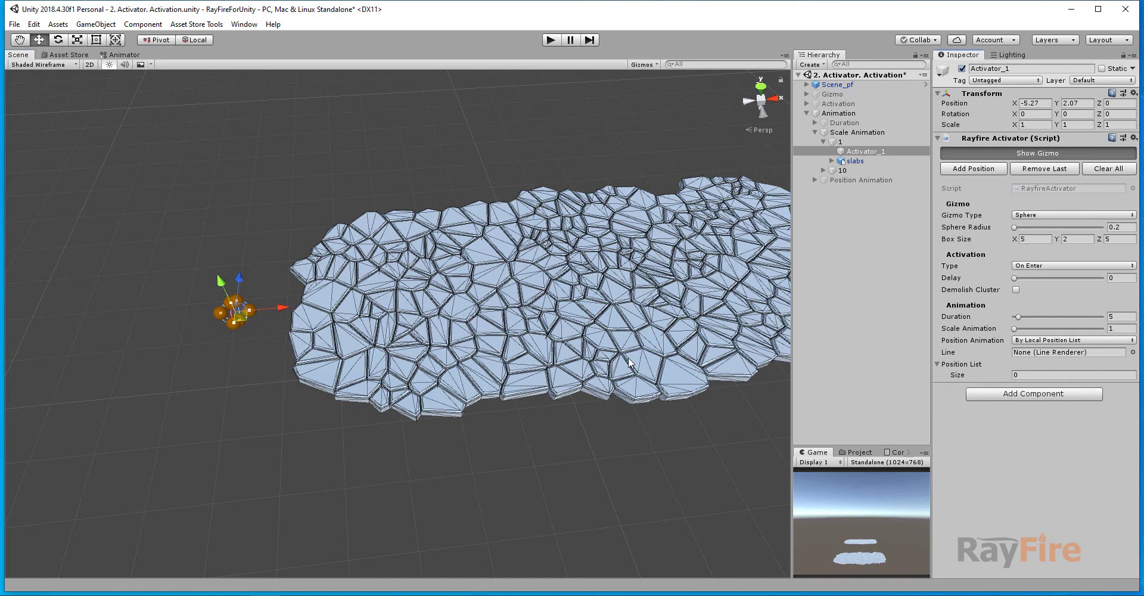
middle_drag(602, 341, 533, 371)
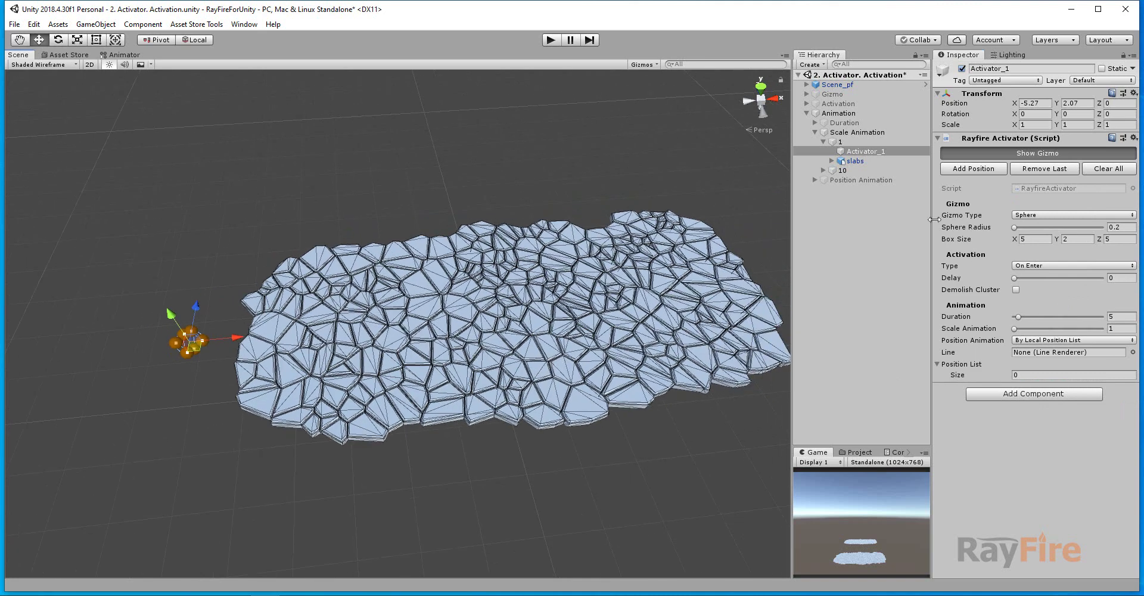
click(973, 170)
drag(156, 353, 812, 258)
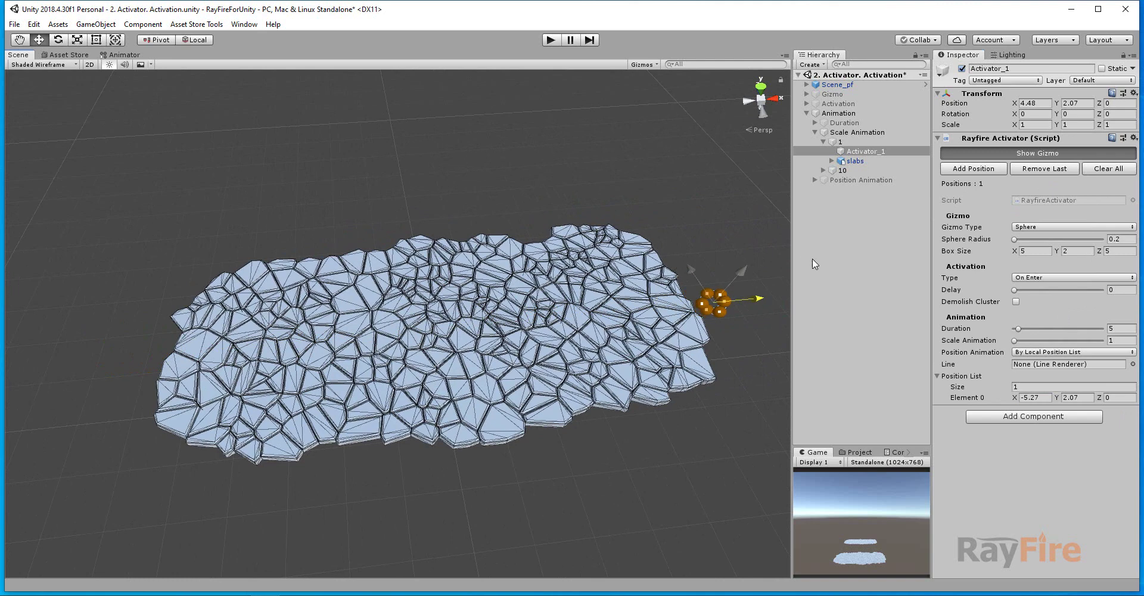
click(973, 169)
drag(765, 298, 199, 360)
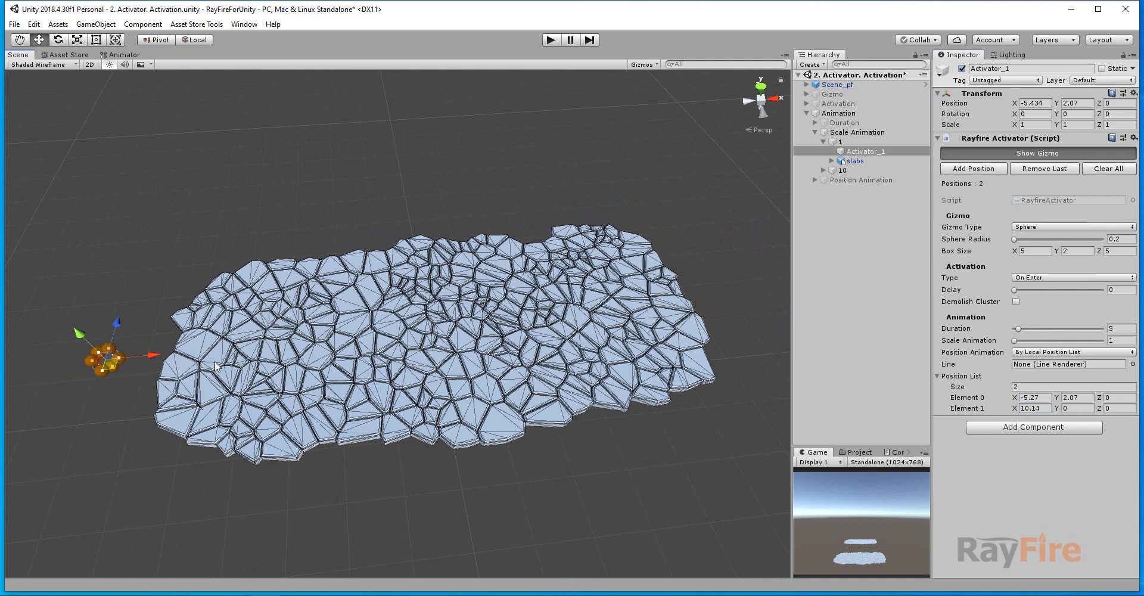
Bring the lower slab into view and select Activator_10
scroll(300, 387, down, 10)
middle_drag(299, 399, 297, 238)
middle_drag(292, 375, 283, 280)
click(169, 436)
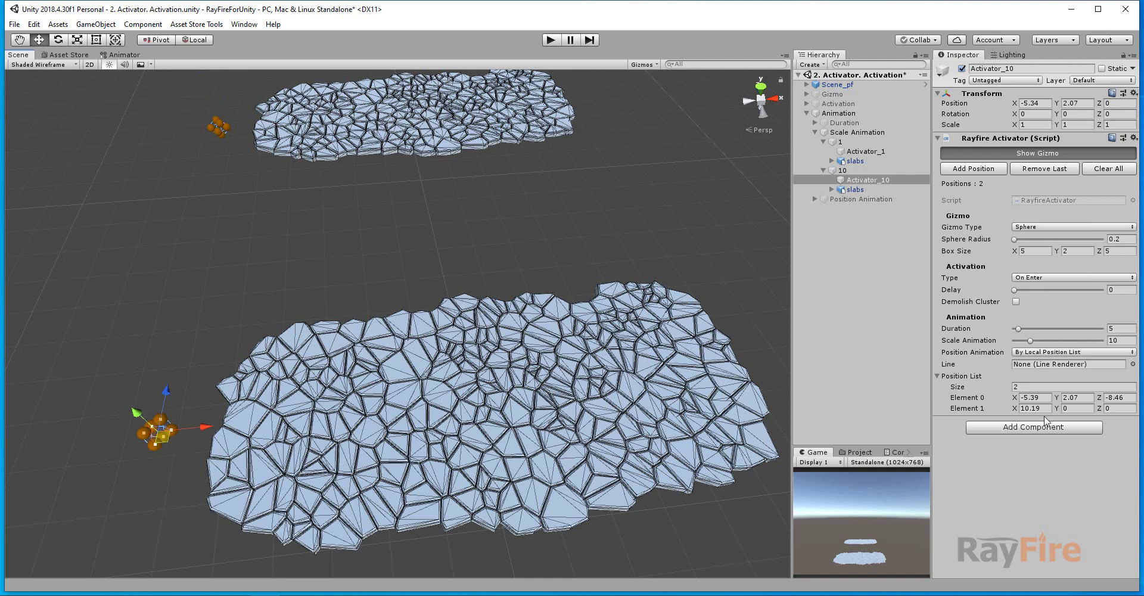
click(1111, 340)
click(861, 151)
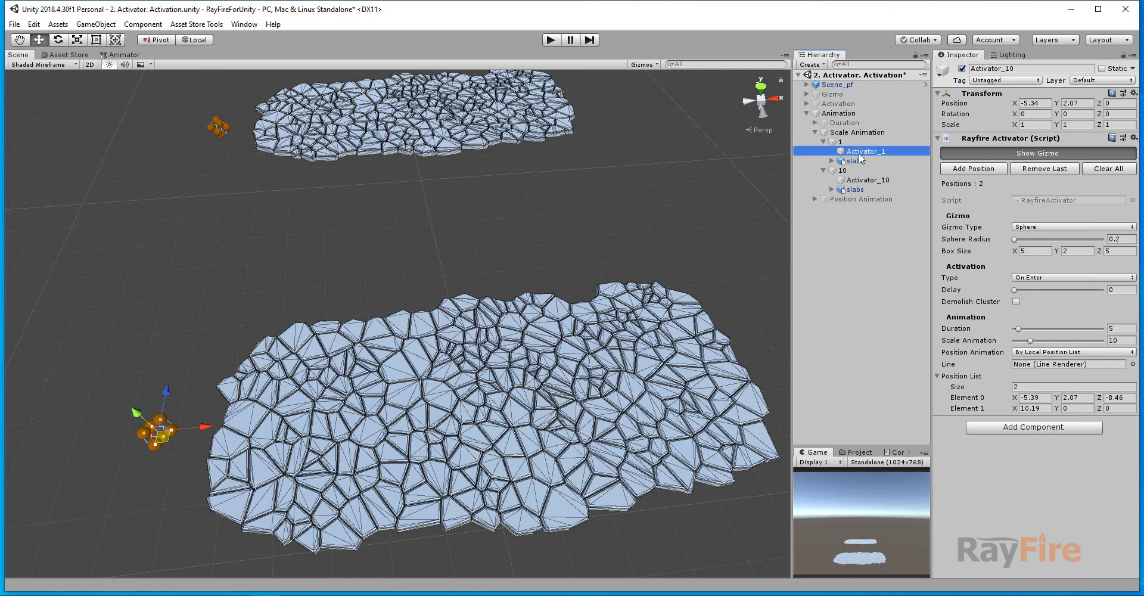
key(f)
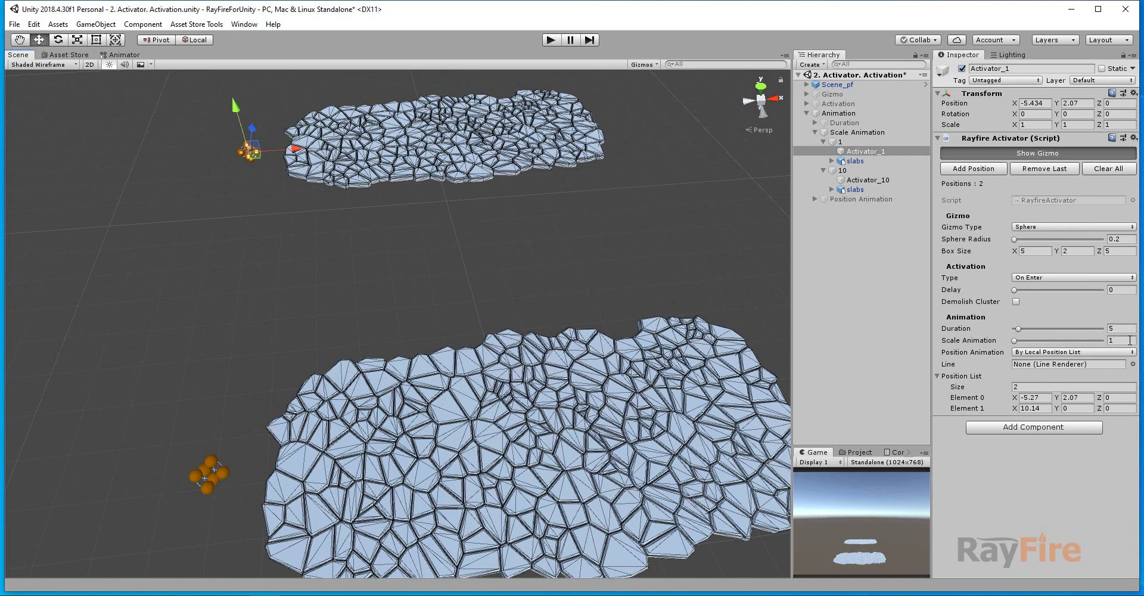
click(1130, 340)
click(211, 491)
click(212, 495)
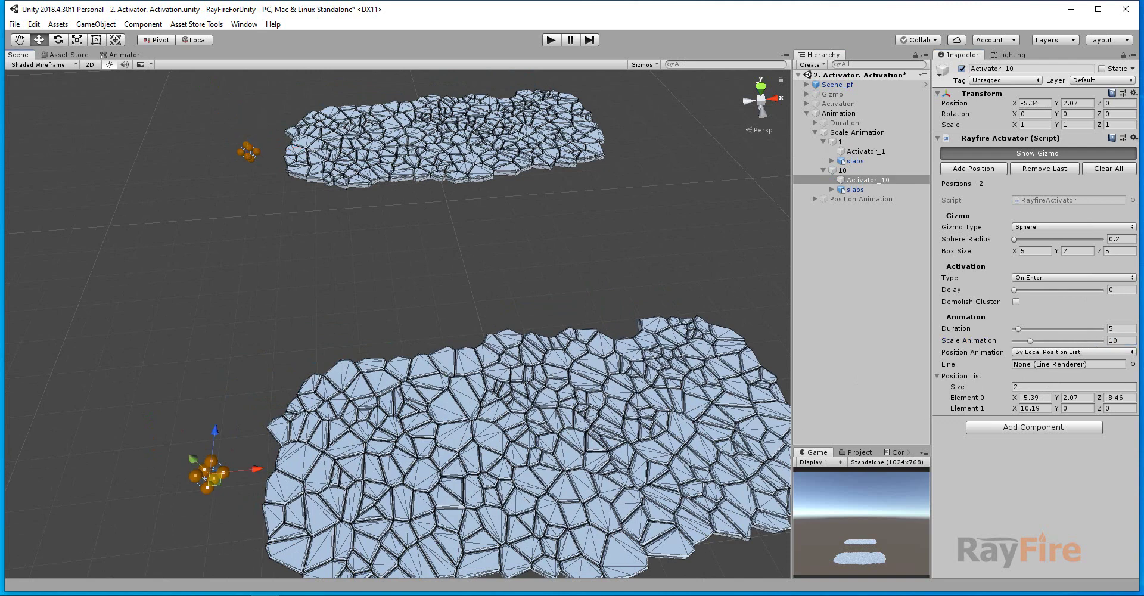
middle_drag(680, 435, 554, 429)
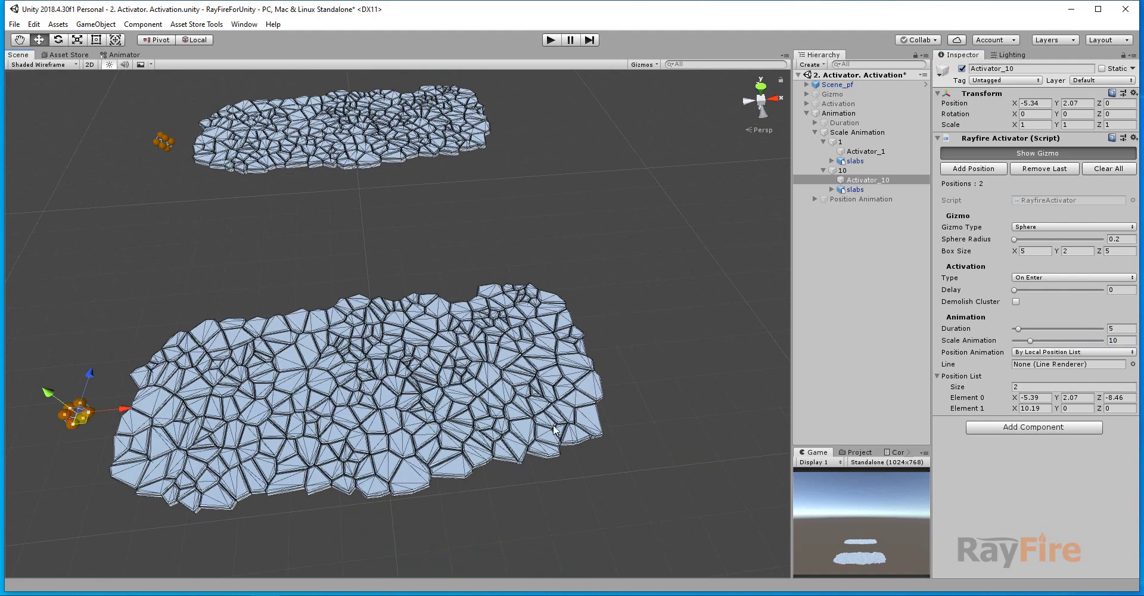
middle_drag(83, 421, 130, 406)
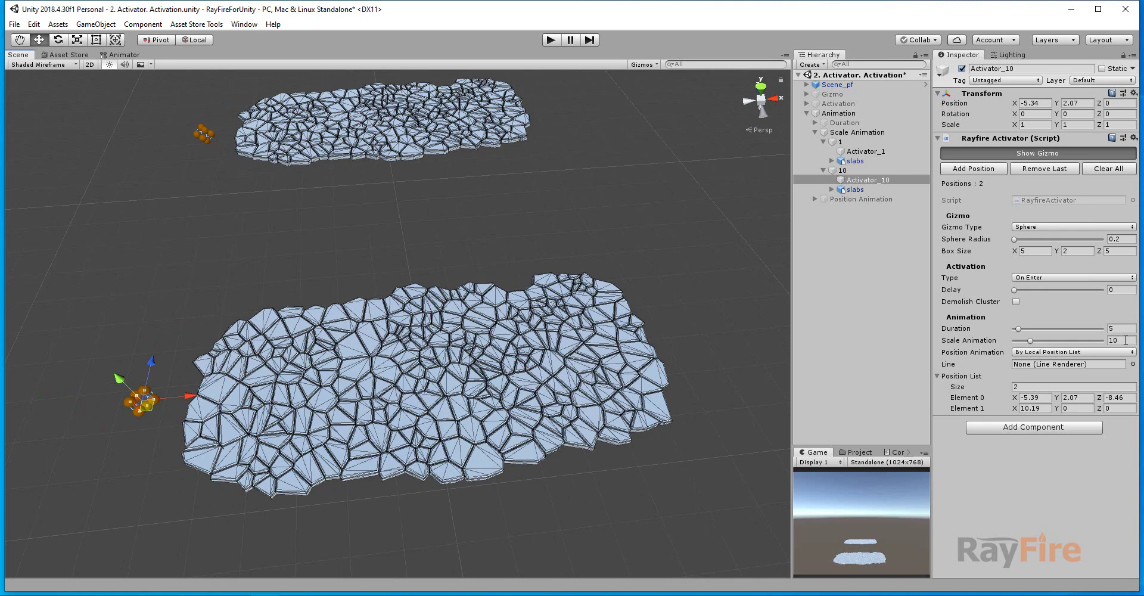
click(1126, 340)
middle_drag(498, 381, 536, 392)
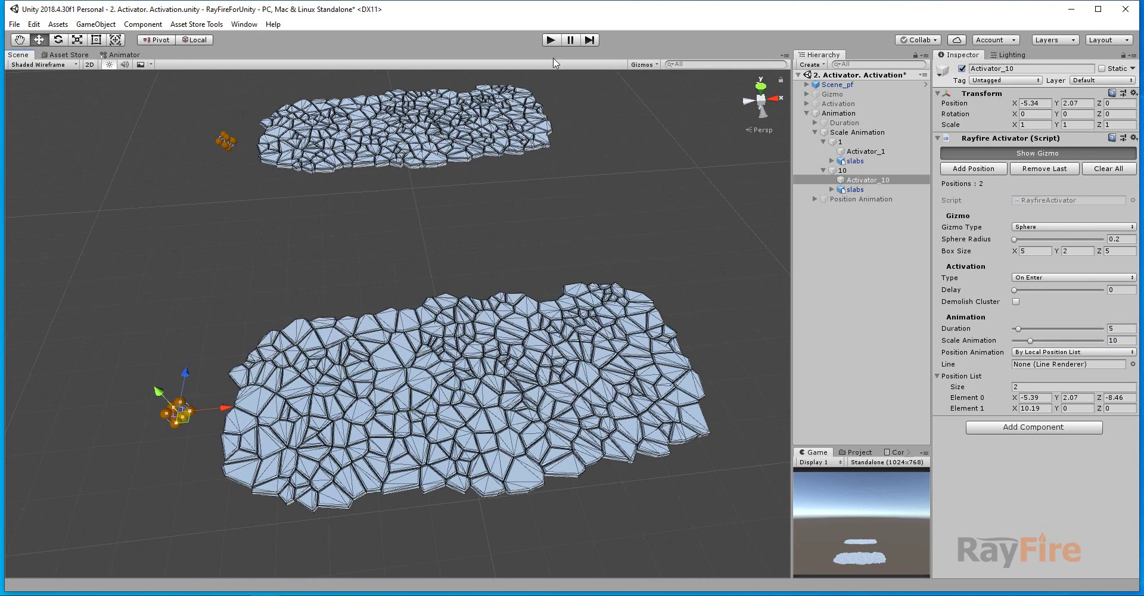
Enter Play mode and start Activator_1 cutting along its path through the upper slab
click(549, 45)
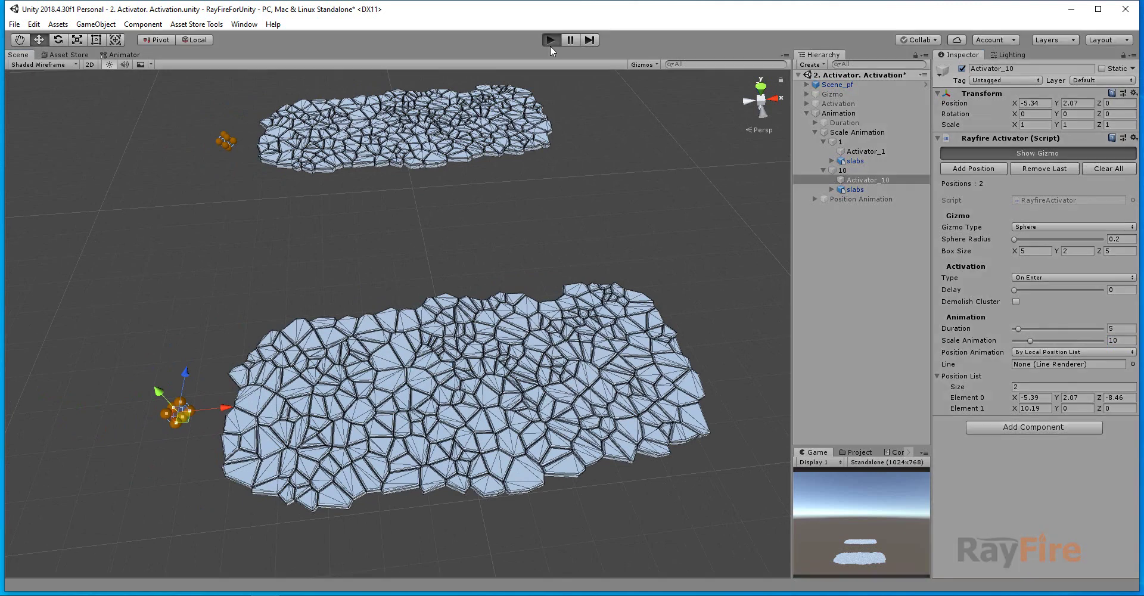
click(226, 145)
middle_drag(256, 141, 290, 293)
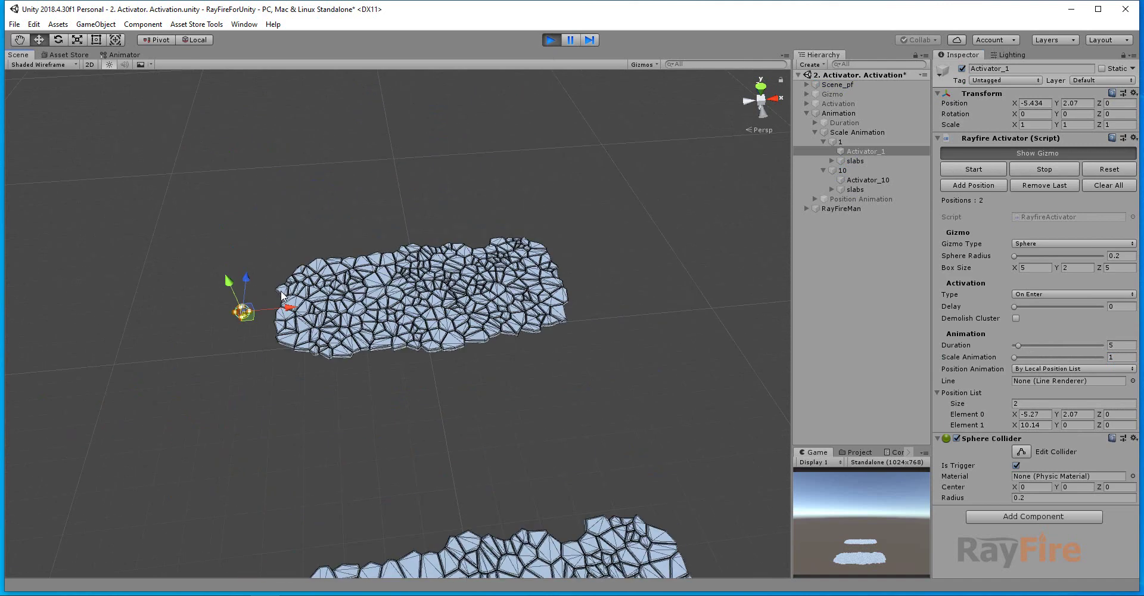
scroll(291, 292, up, 7)
click(1120, 357)
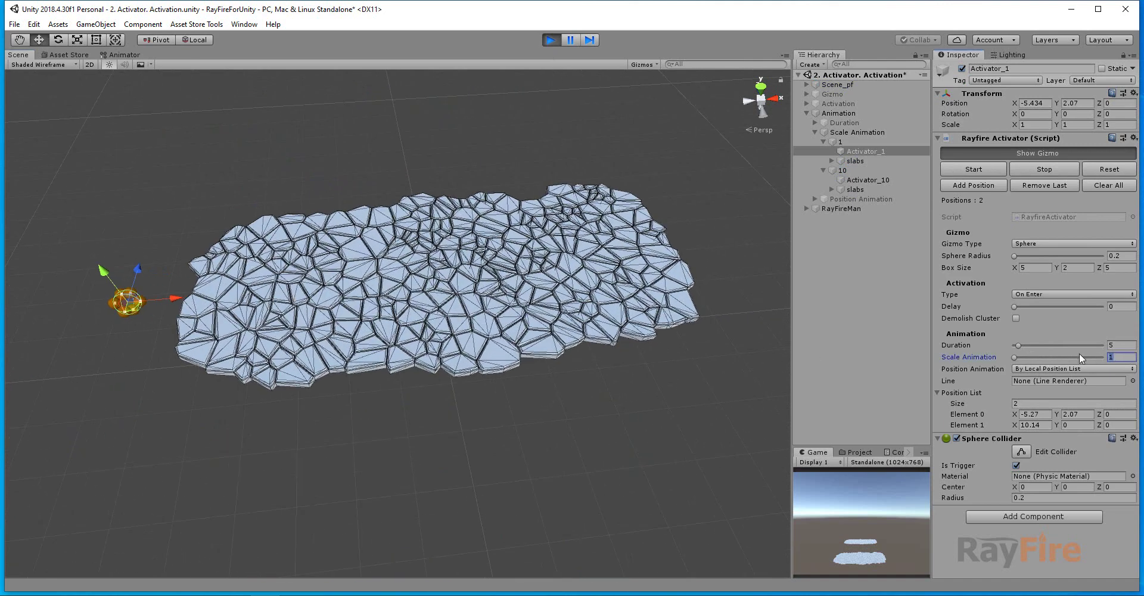
click(960, 170)
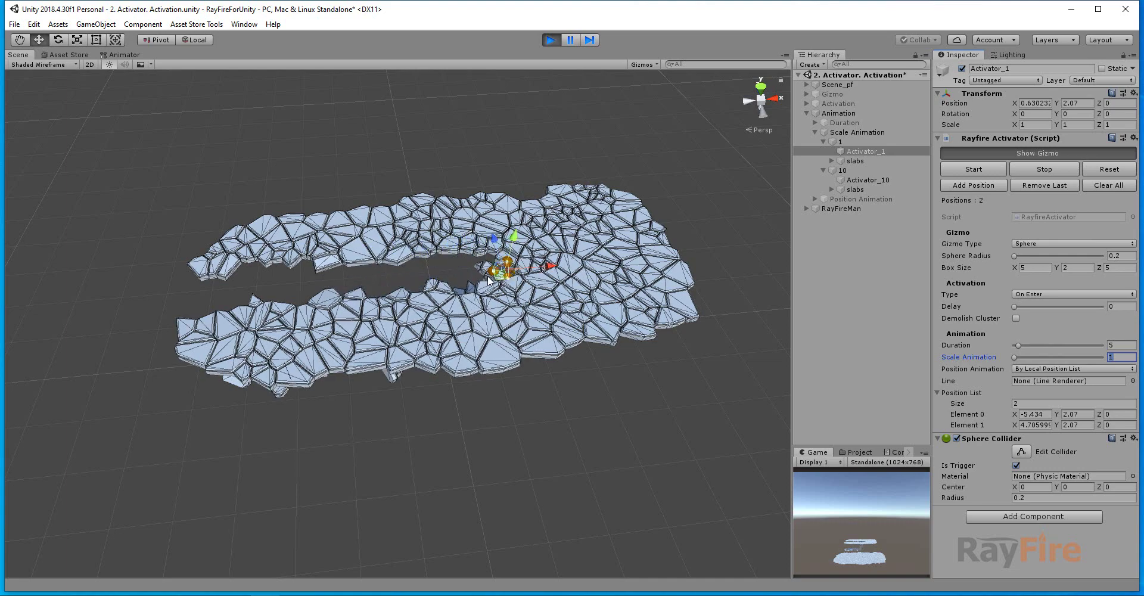
Start Activator_10 with Scale Animation 10 so it grows and shatters the lower slab
scroll(566, 444, down, 4)
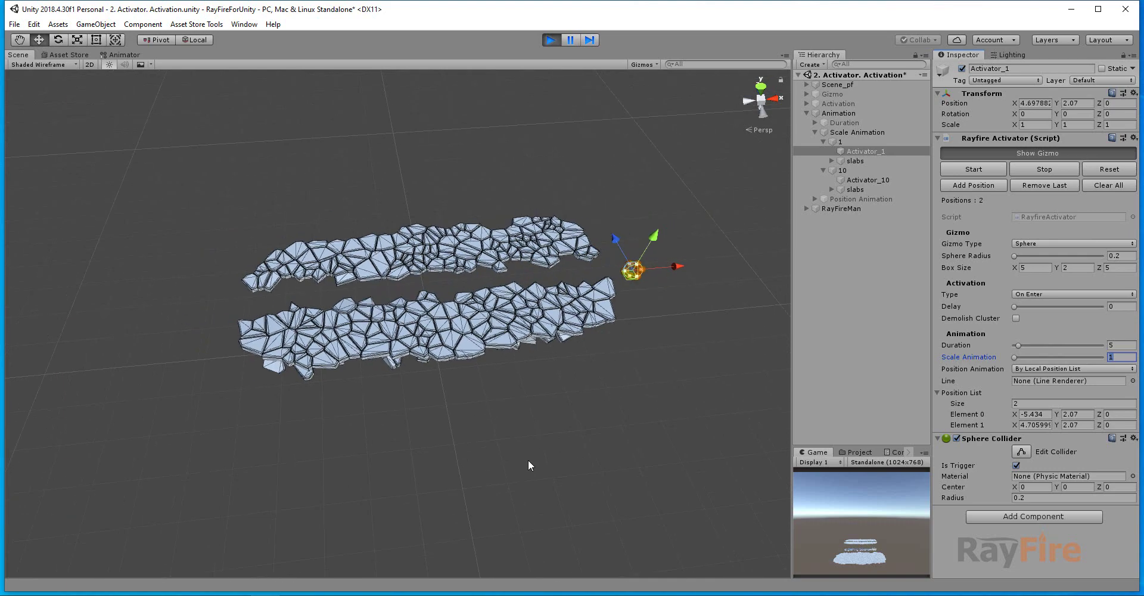
middle_drag(471, 507, 445, 309)
click(137, 411)
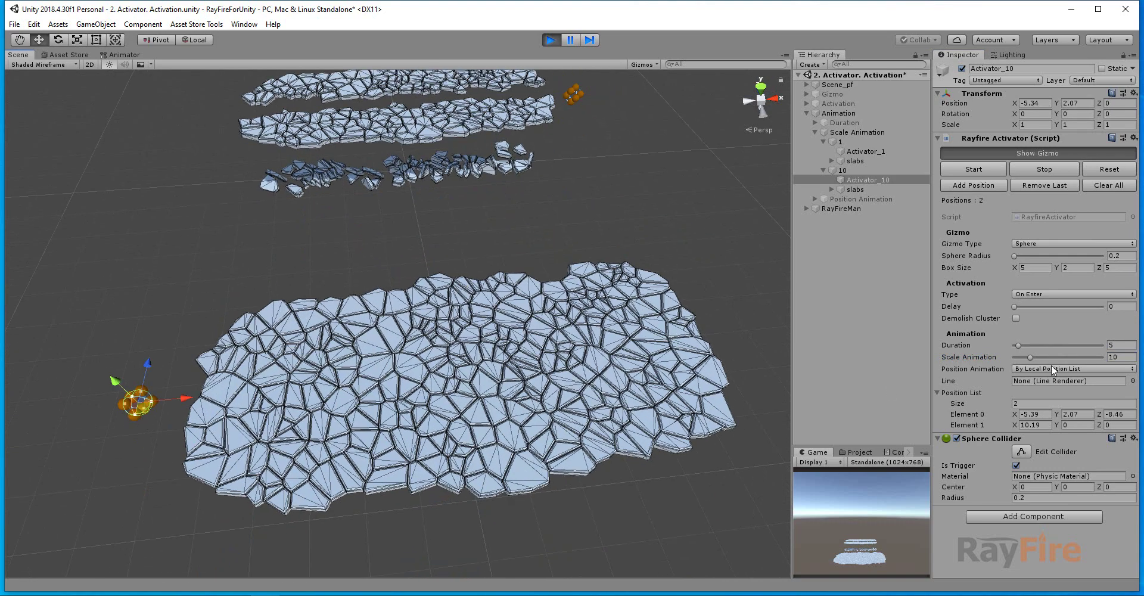
click(1124, 357)
click(976, 170)
middle_drag(344, 346, 159, 327)
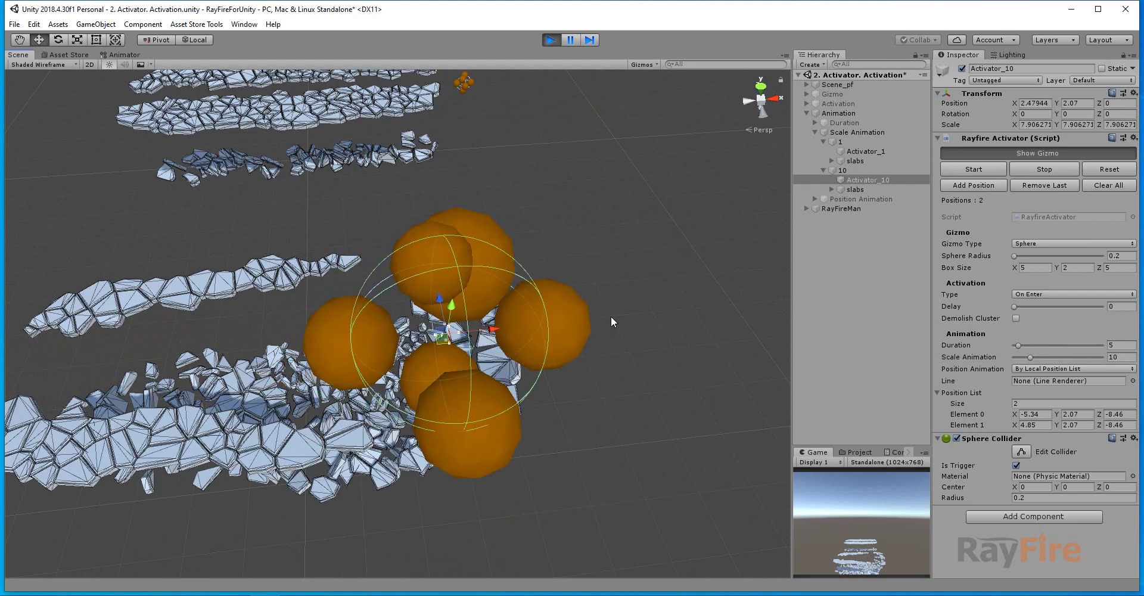
Inspect the shattered lower slab around Activator_10, then stop Play mode
click(403, 221)
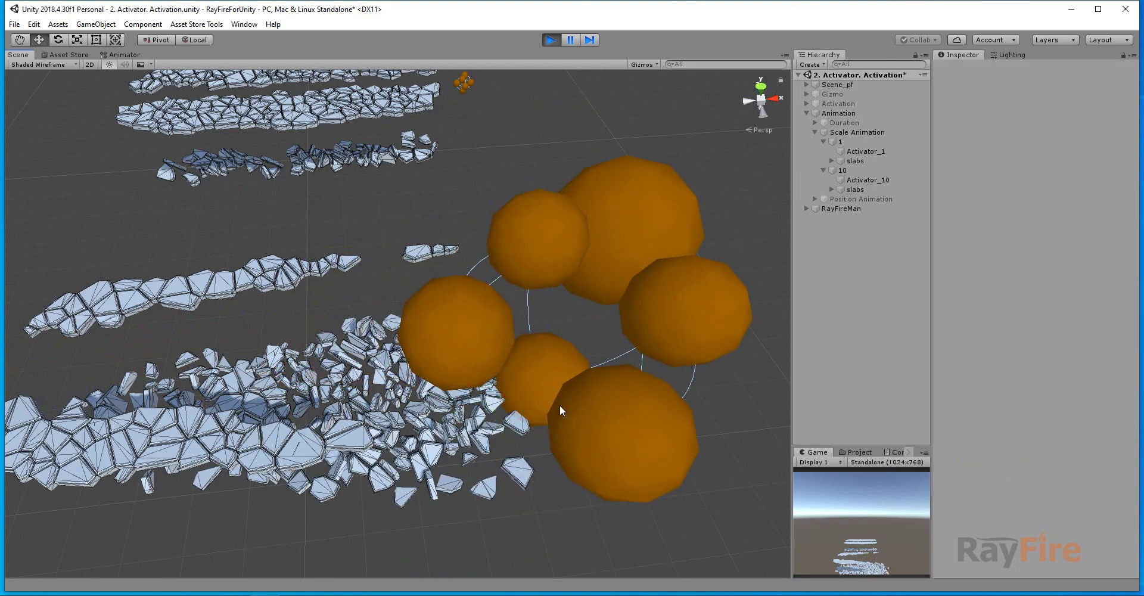
click(539, 364)
scroll(517, 440, down, 5)
alt+drag(473, 422, 518, 387)
click(602, 410)
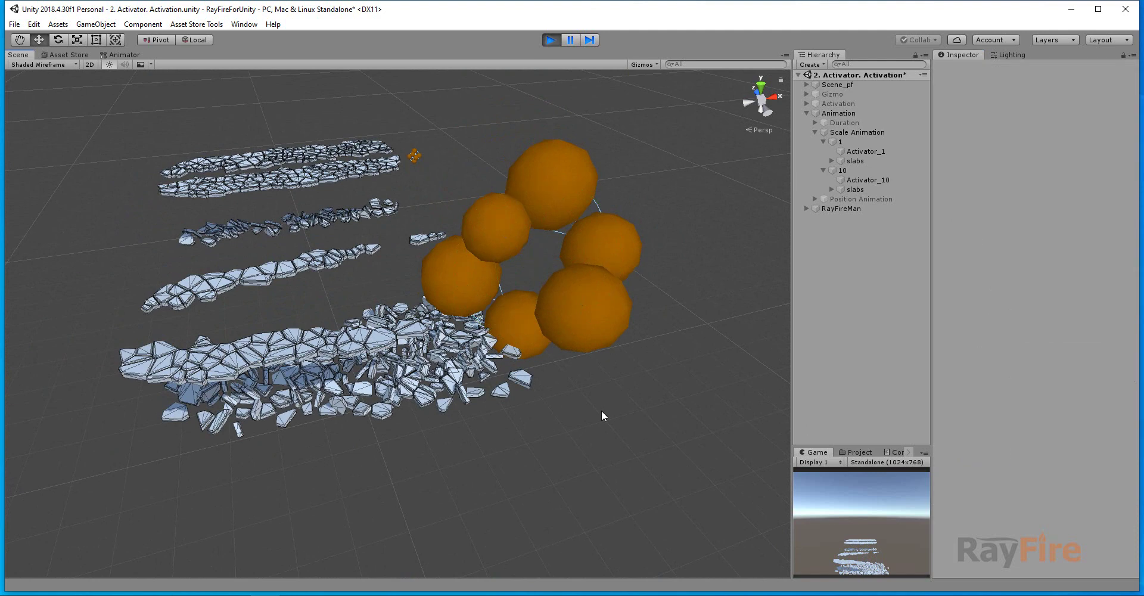
click(569, 312)
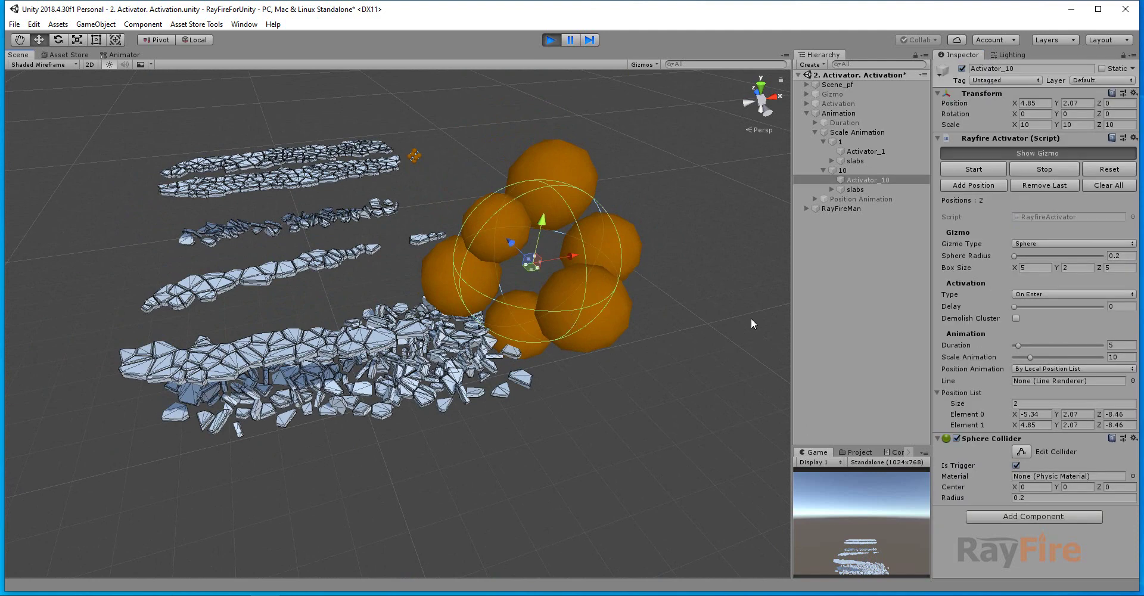
click(551, 40)
middle_drag(314, 275, 513, 264)
scroll(513, 265, up, 4)
middle_drag(230, 347, 309, 310)
scroll(309, 309, up, 10)
middle_drag(287, 251, 301, 370)
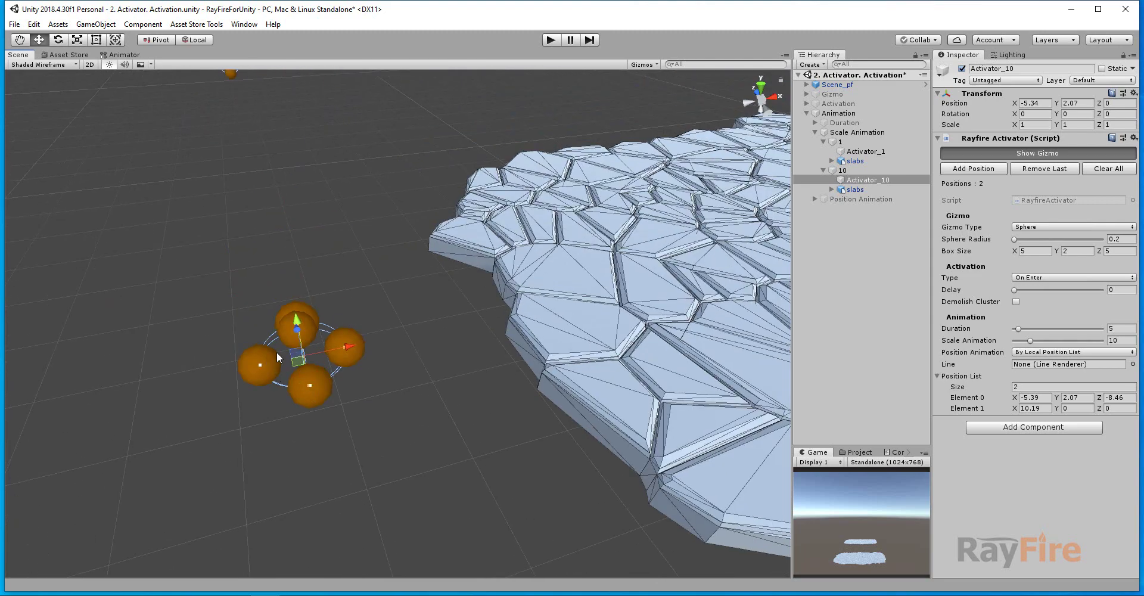
click(1043, 153)
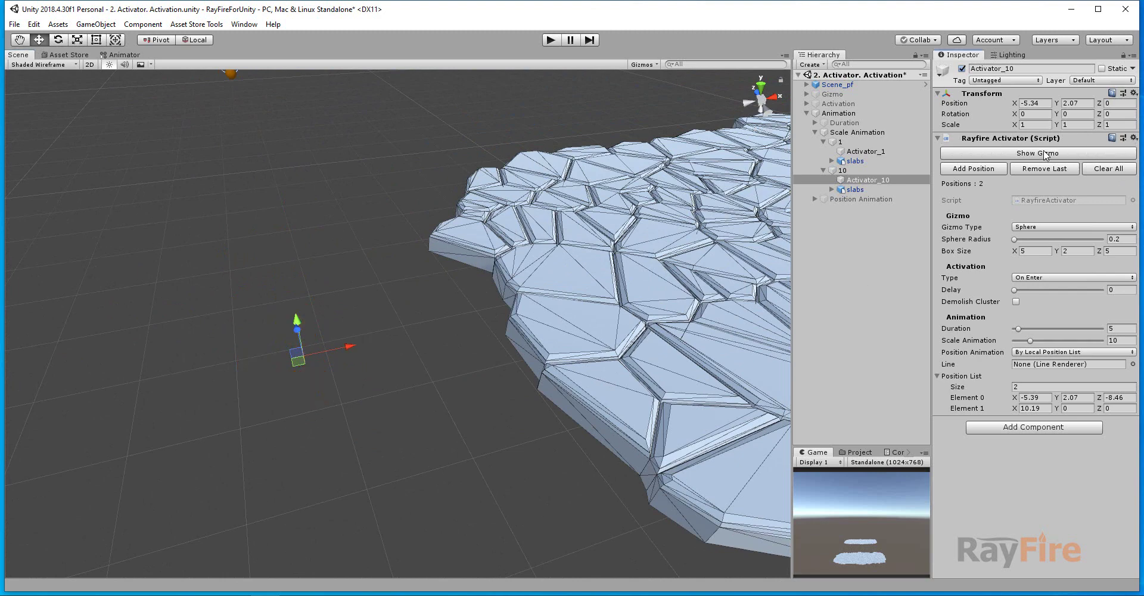
click(1044, 154)
scroll(331, 357, down, 3)
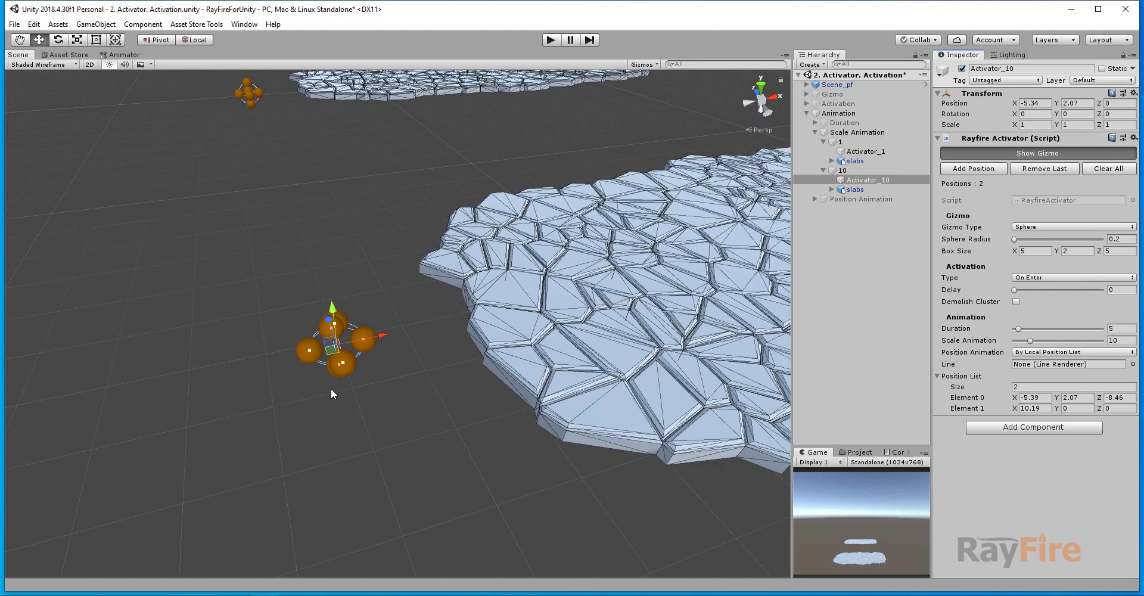
scroll(329, 361, down, 3)
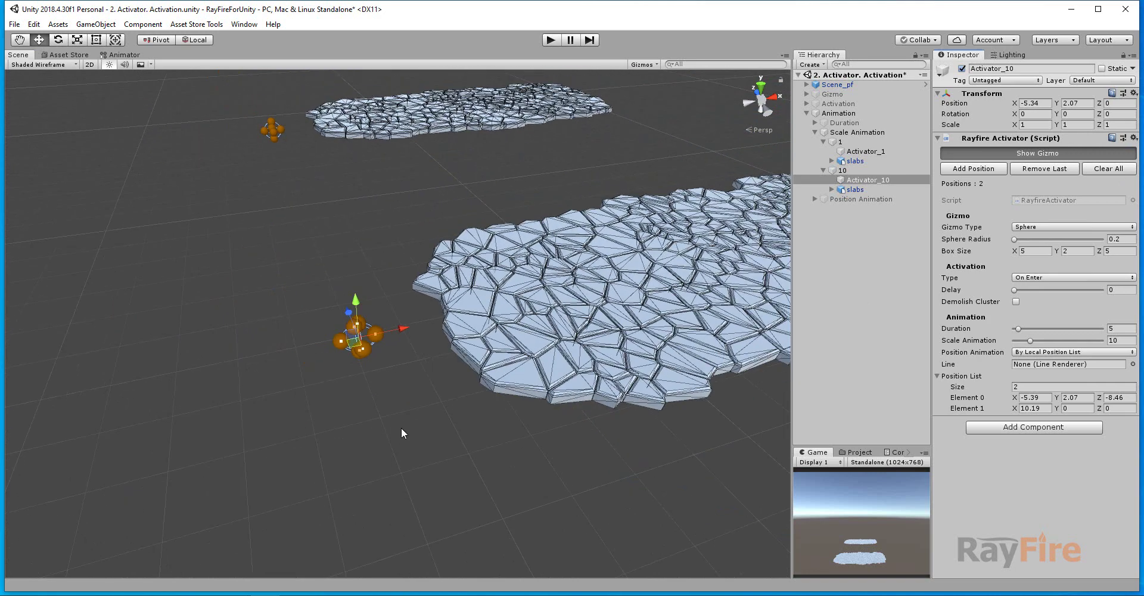
click(358, 390)
click(355, 338)
click(377, 357)
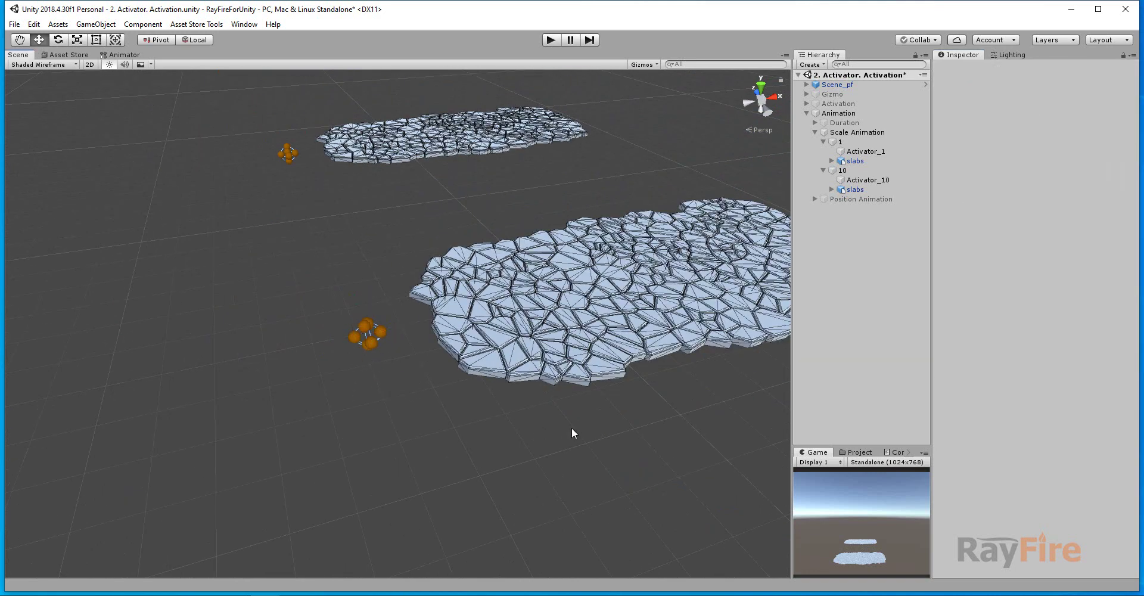
scroll(572, 429, down, 3)
click(839, 133)
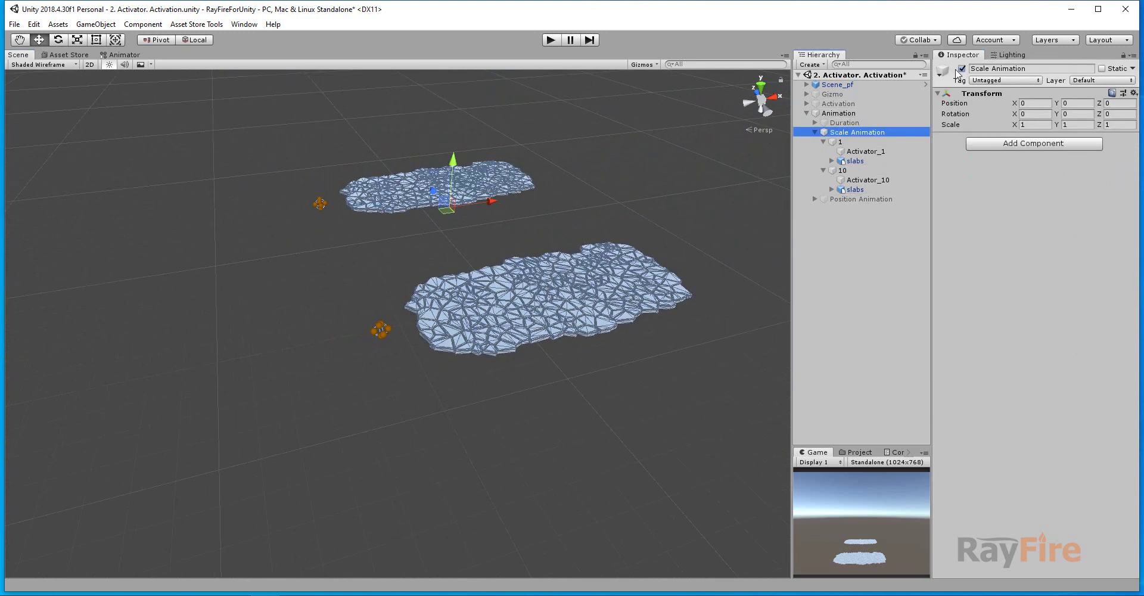
Deactivate Scale Animation, activate Position Animation, and leave only its Global Positions example active
click(961, 68)
click(814, 132)
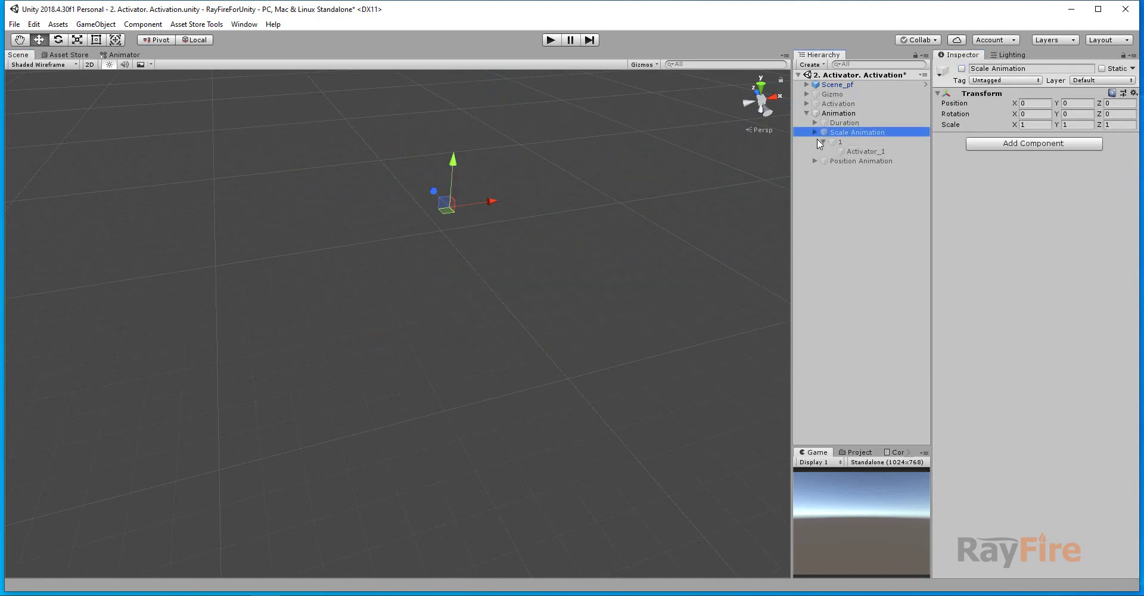
click(837, 142)
click(961, 68)
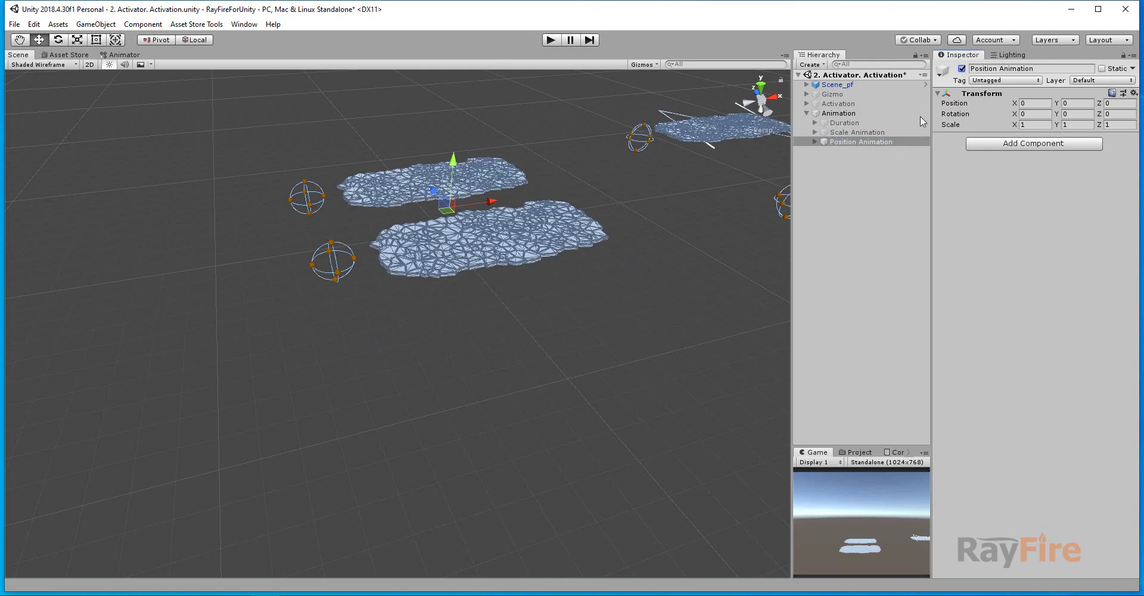
click(815, 141)
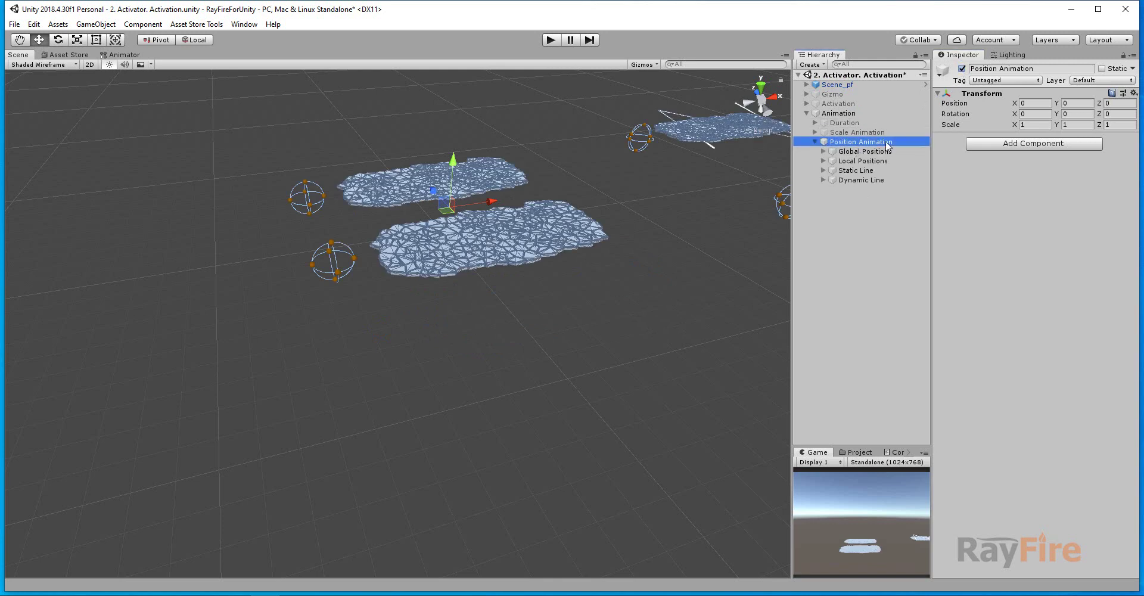
click(877, 153)
click(863, 161)
shift+click(860, 180)
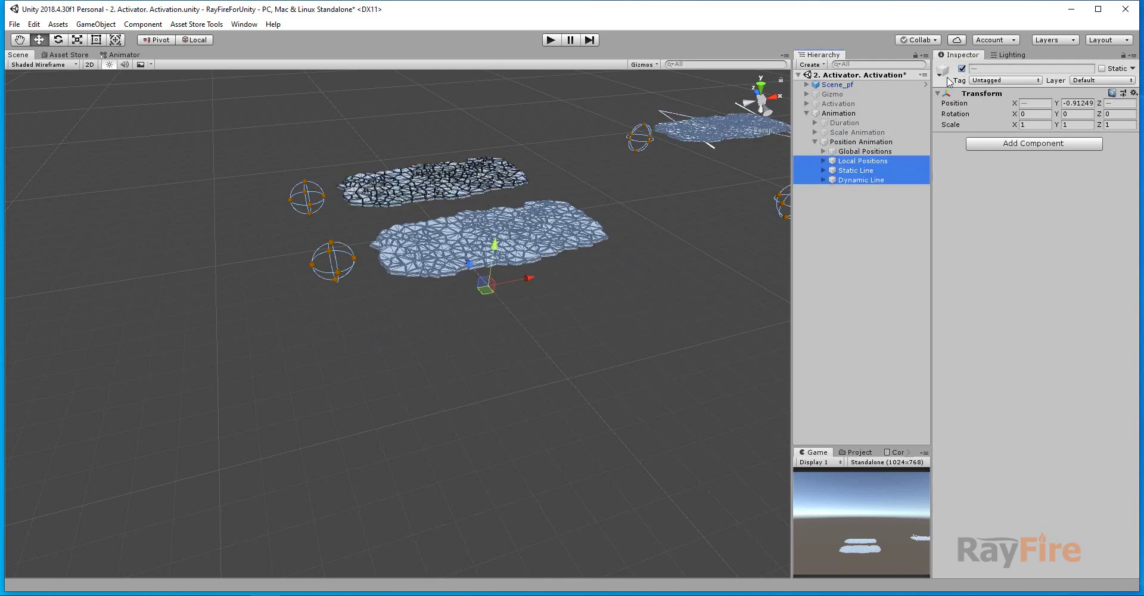
click(961, 69)
click(888, 153)
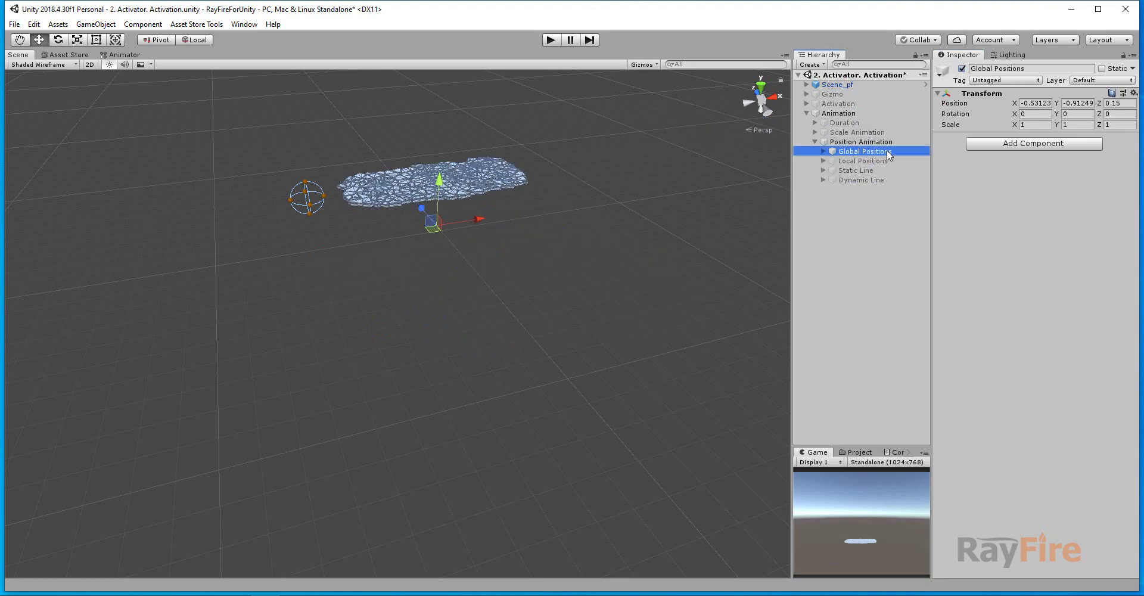
click(823, 151)
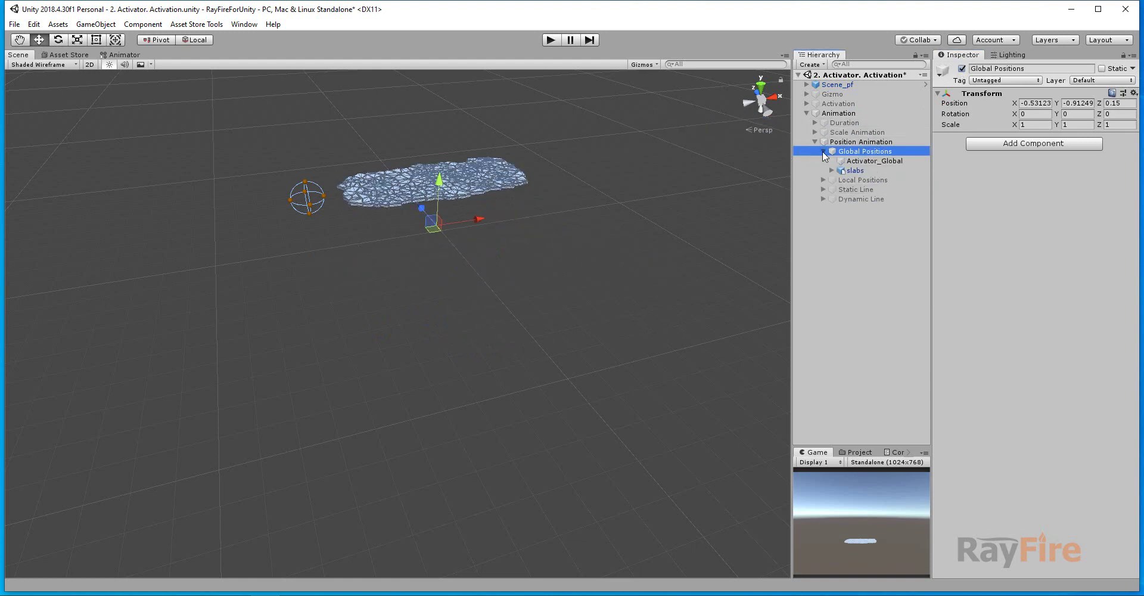
Set Activator_Global to By Global Position List and record its first position at -5.84, 2.07
double_click(858, 161)
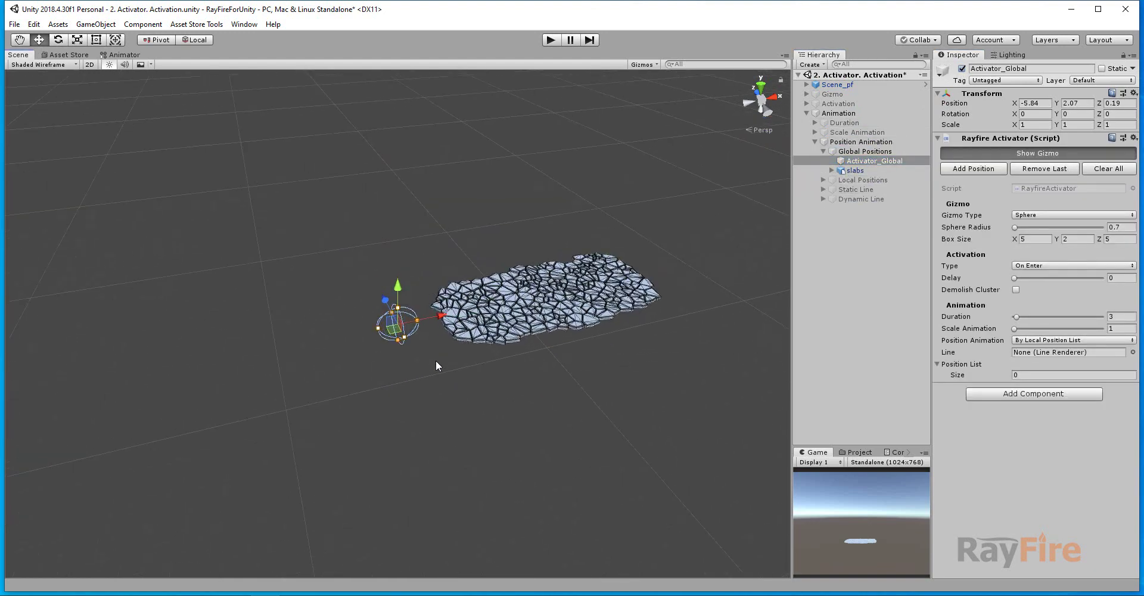
scroll(436, 362, up, 2)
mouse_move(437, 362)
right_down()
mouse_move(474, 359)
mouse_move(448, 356)
right_up()
scroll(455, 358, up, 2)
click(1082, 340)
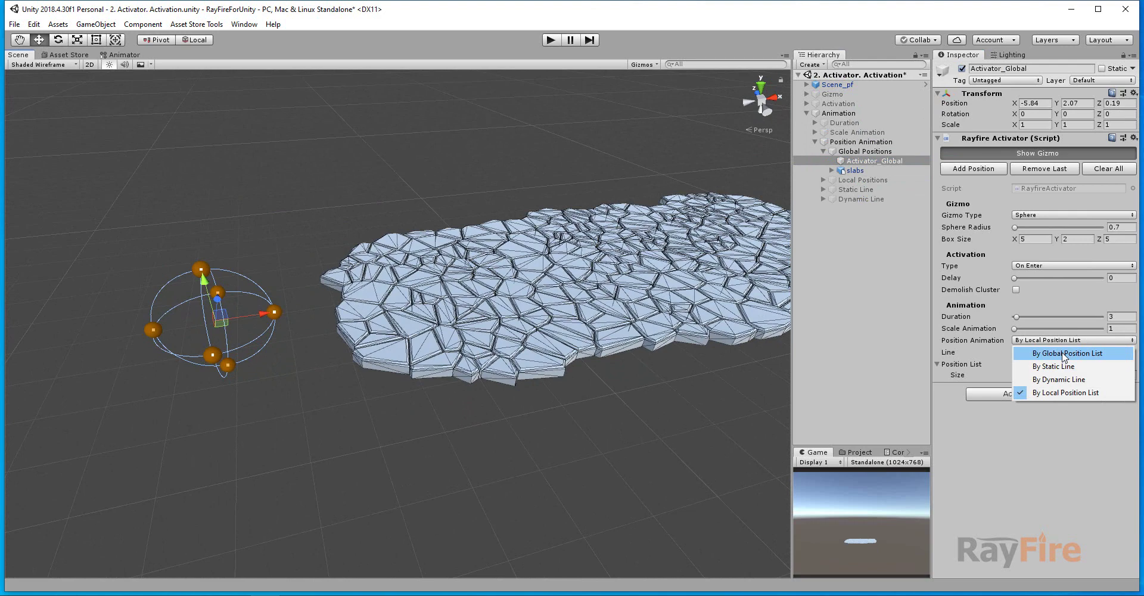
click(1071, 353)
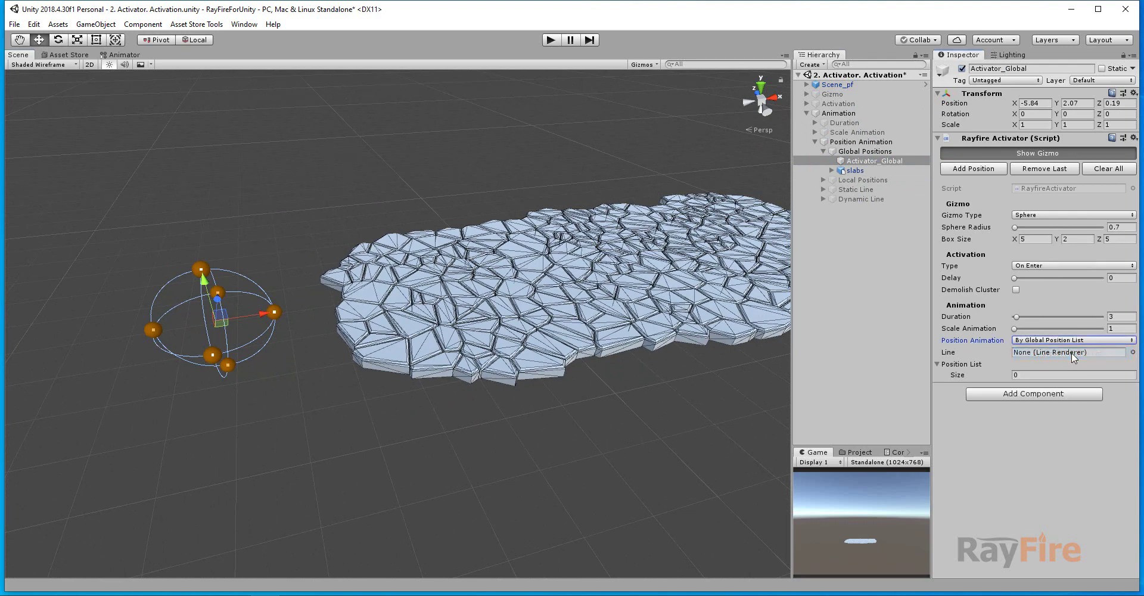
alt+drag(410, 287, 412, 322)
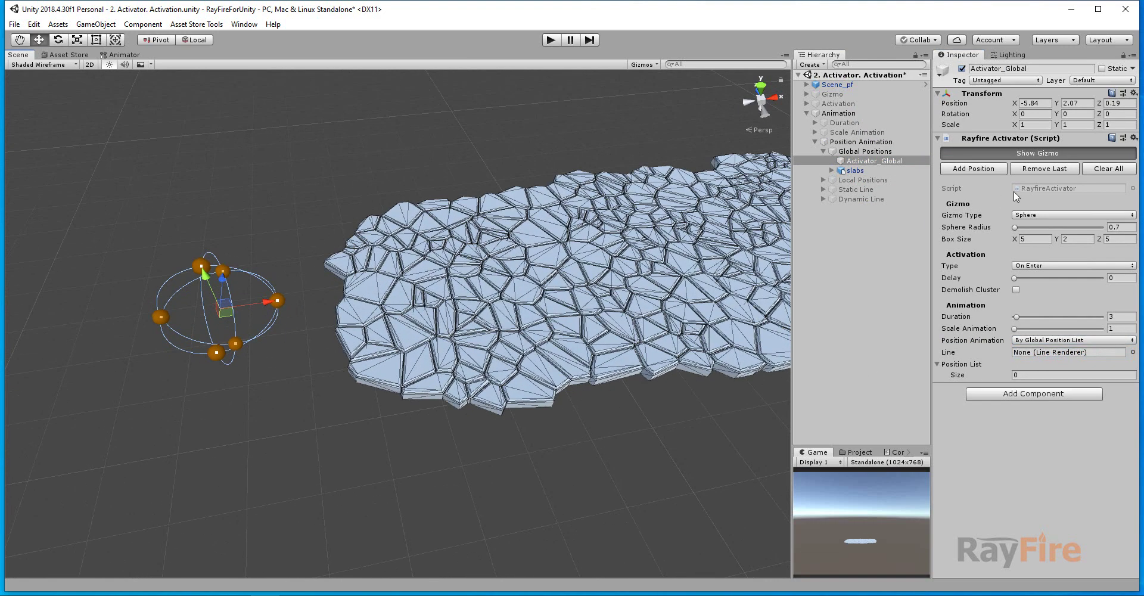
click(988, 169)
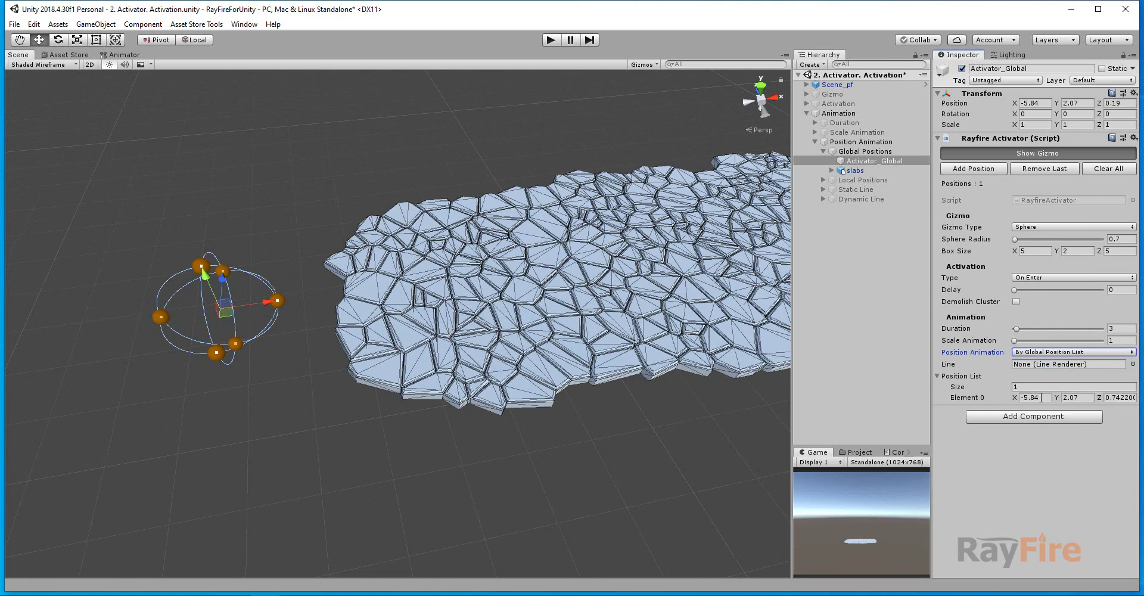
Move Activator_Global and add a second position at -0.982, 2.07, -1.81
click(1041, 397)
drag(224, 312, 841, 338)
click(991, 169)
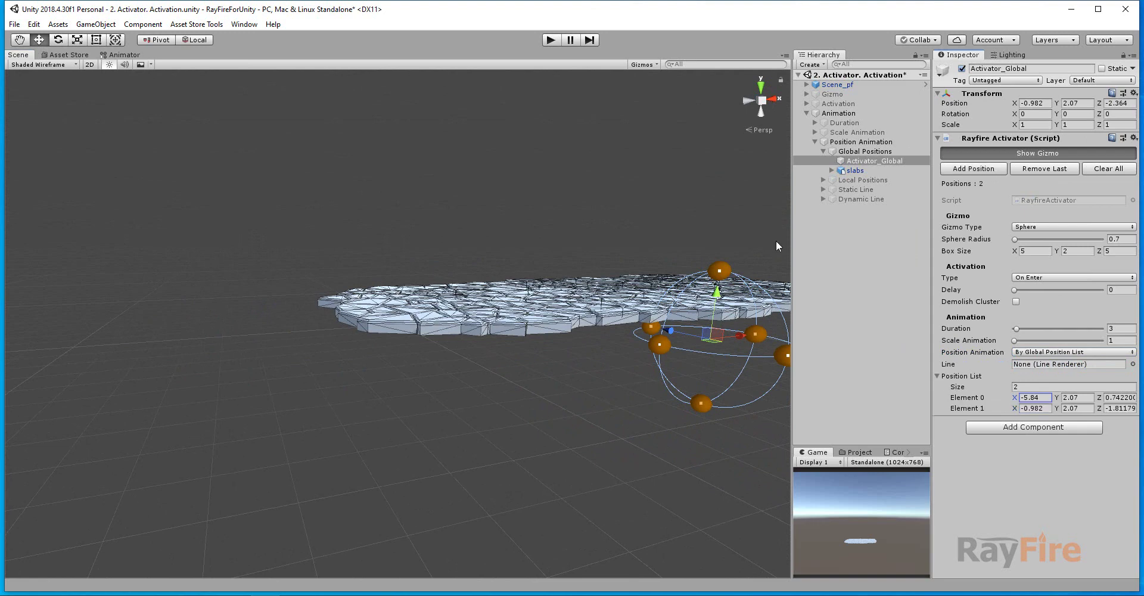
Add a third position at 4.48, 2.07, 3.28, move the activator off the slab, and enter Play mode
middle_drag(775, 241, 452, 250)
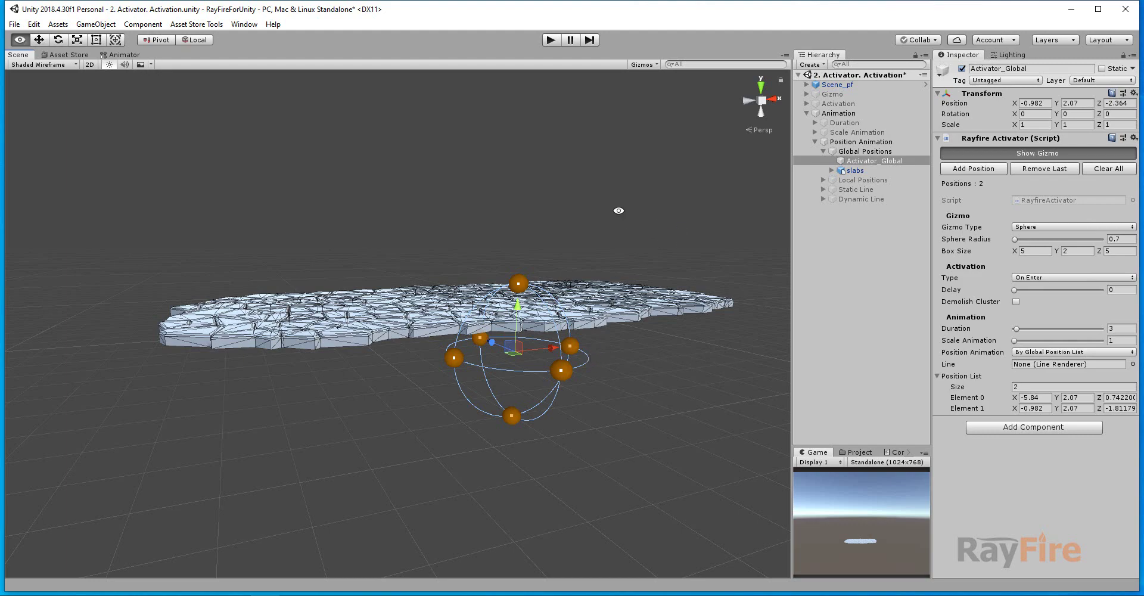
alt+drag(613, 210, 644, 81)
middle_drag(630, 141, 630, 170)
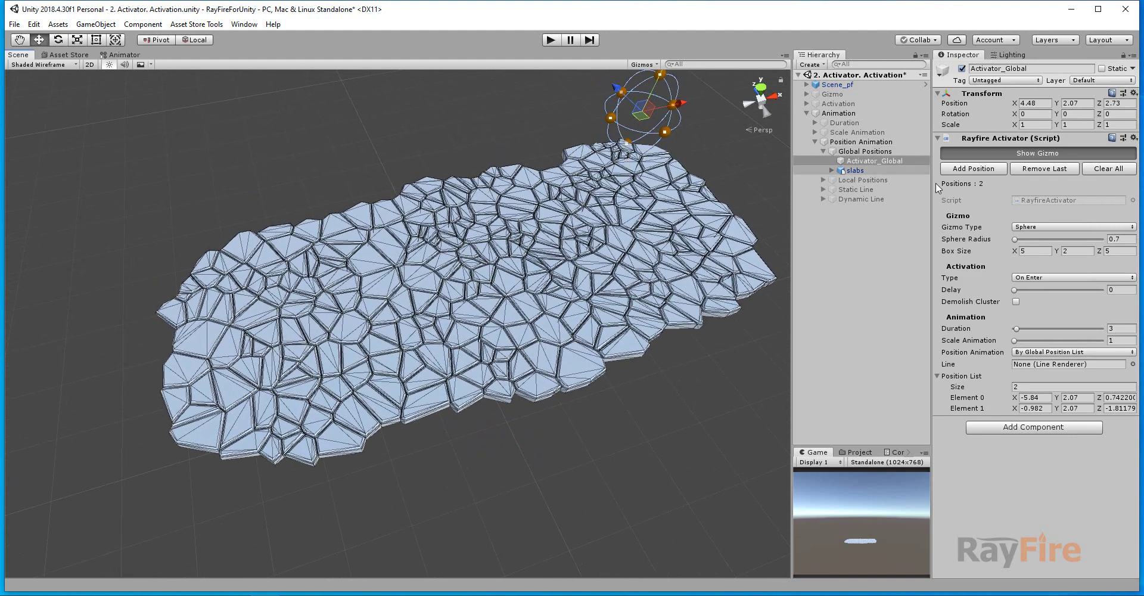
click(973, 169)
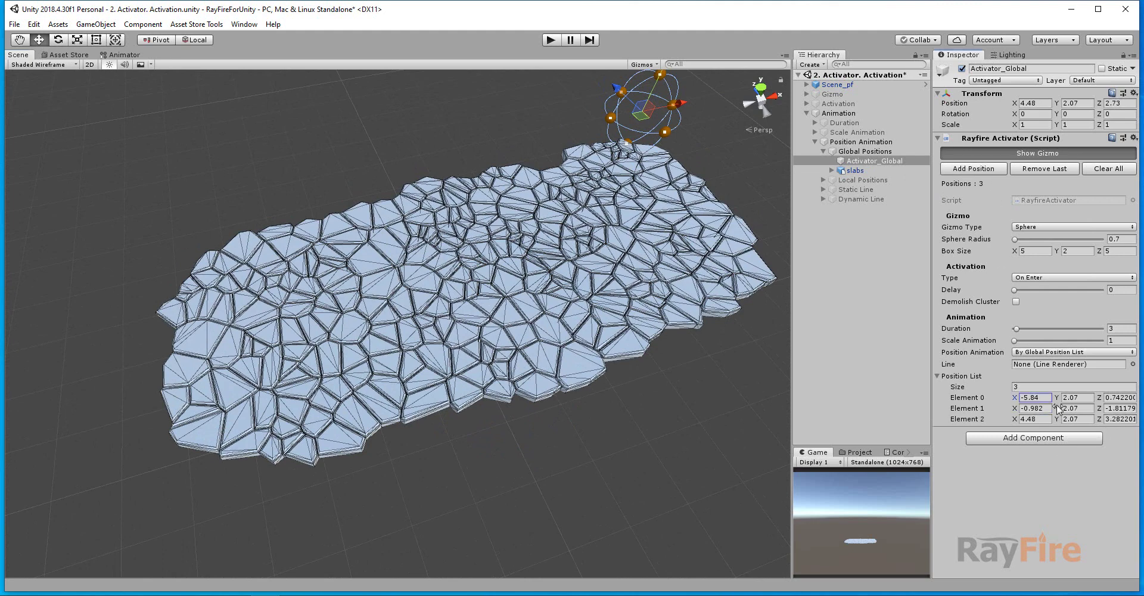
scroll(661, 325, down, 4)
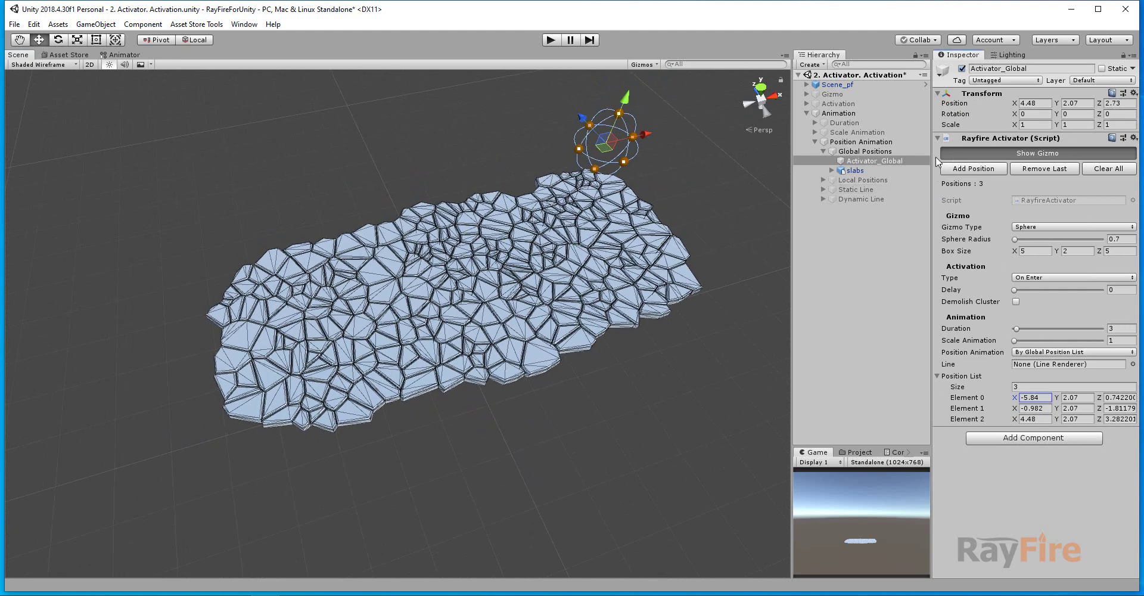
drag(604, 149, 349, 124)
middle_drag(379, 136, 398, 178)
click(547, 40)
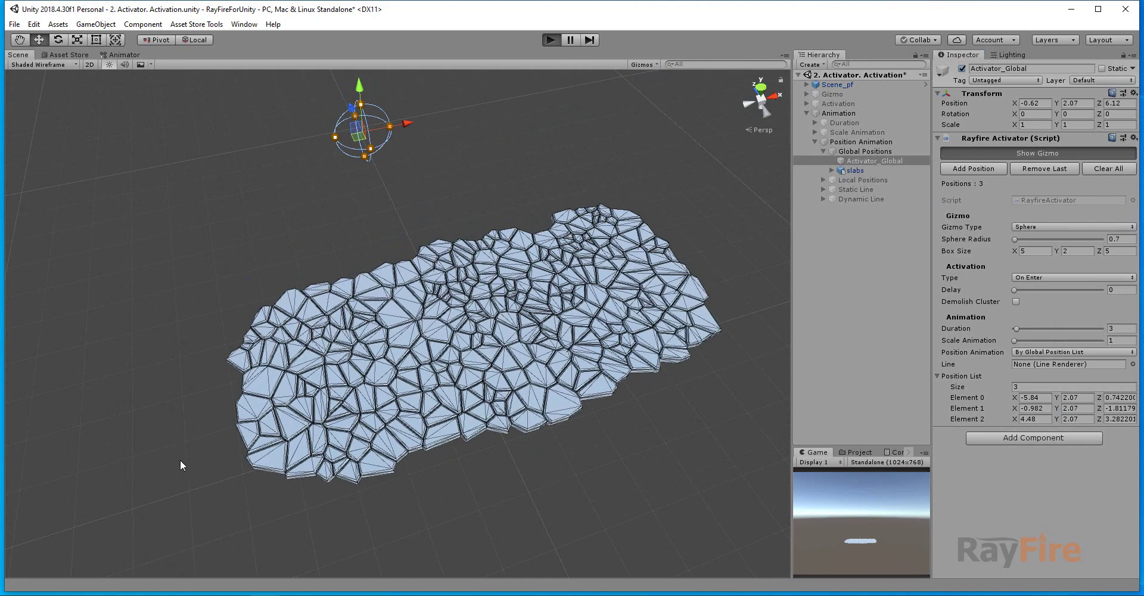
Start Activator_Global along its three-point path to shatter the slab, then stop Play mode
click(964, 174)
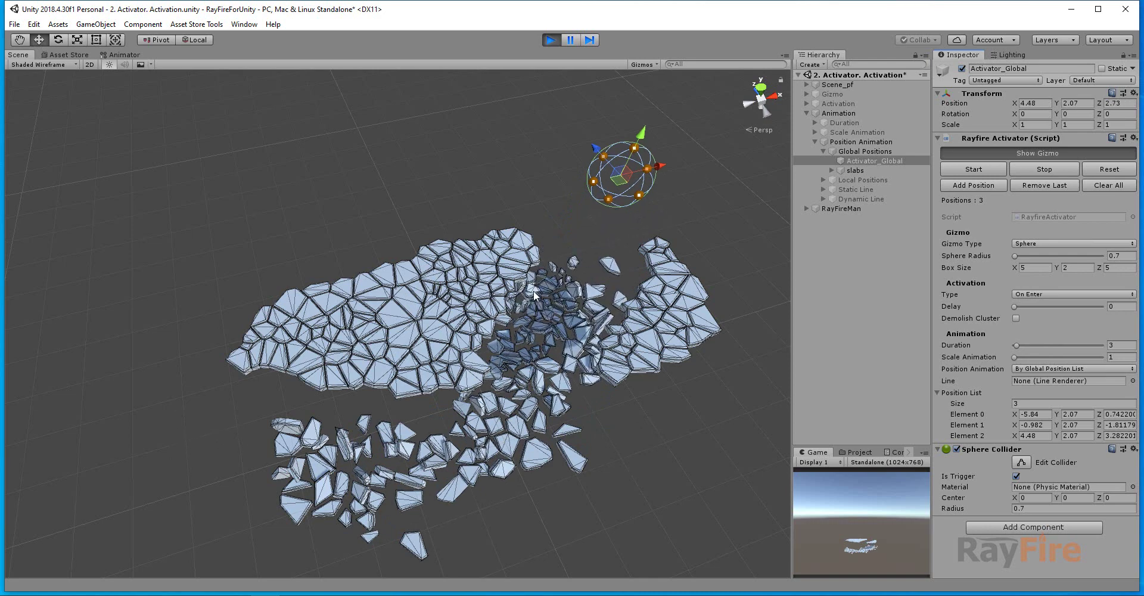
click(549, 40)
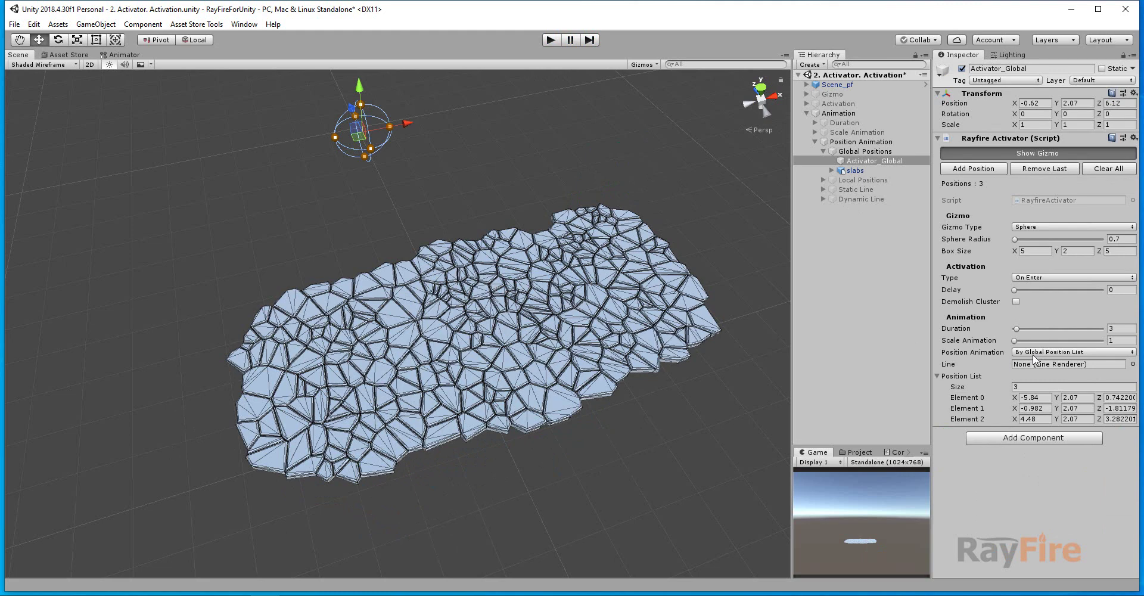
Deactivate the Global Positions example and activate the Local Positions example
click(1035, 355)
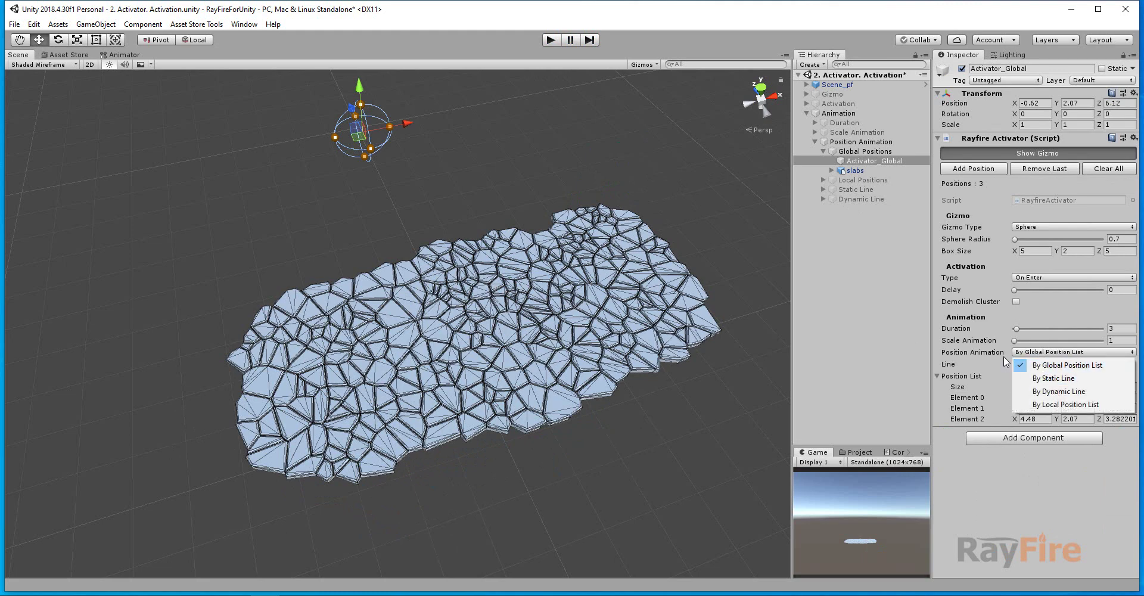
click(1058, 365)
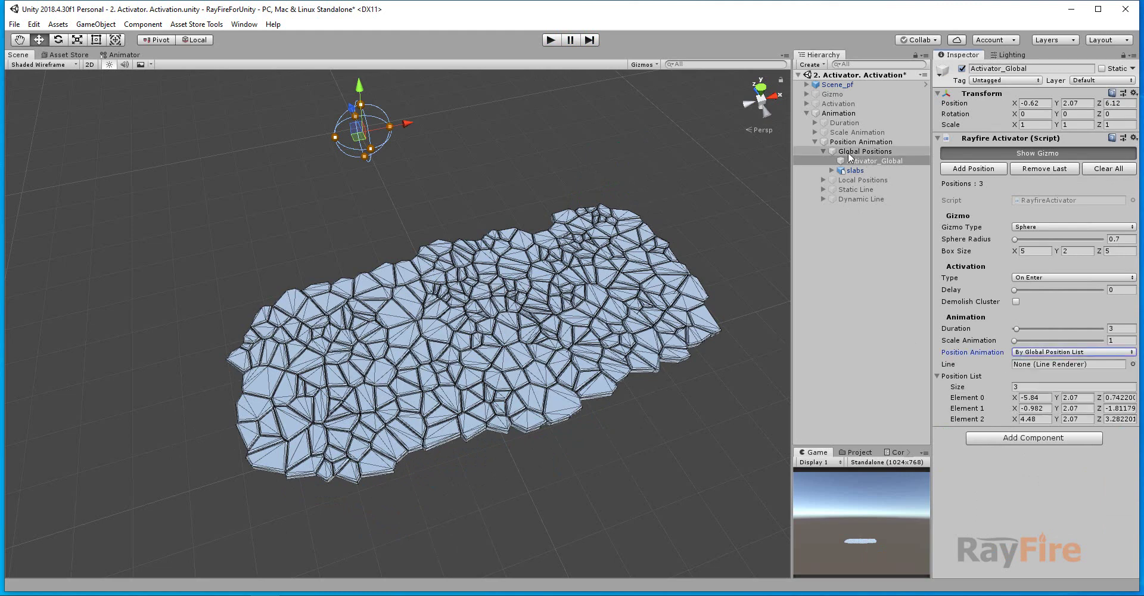
click(865, 152)
click(961, 69)
click(863, 180)
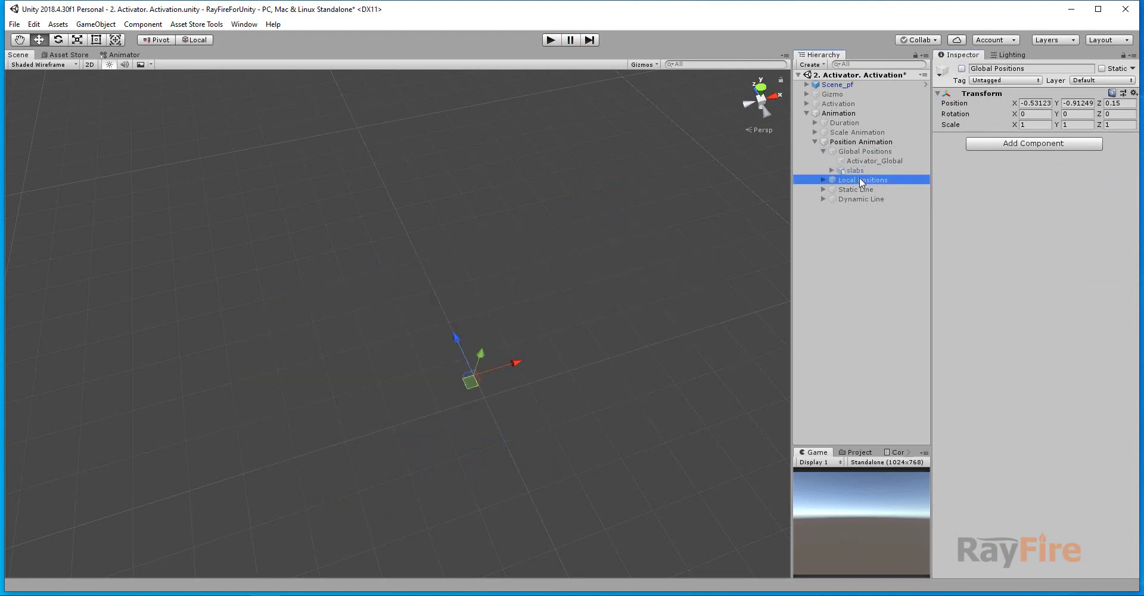
click(962, 68)
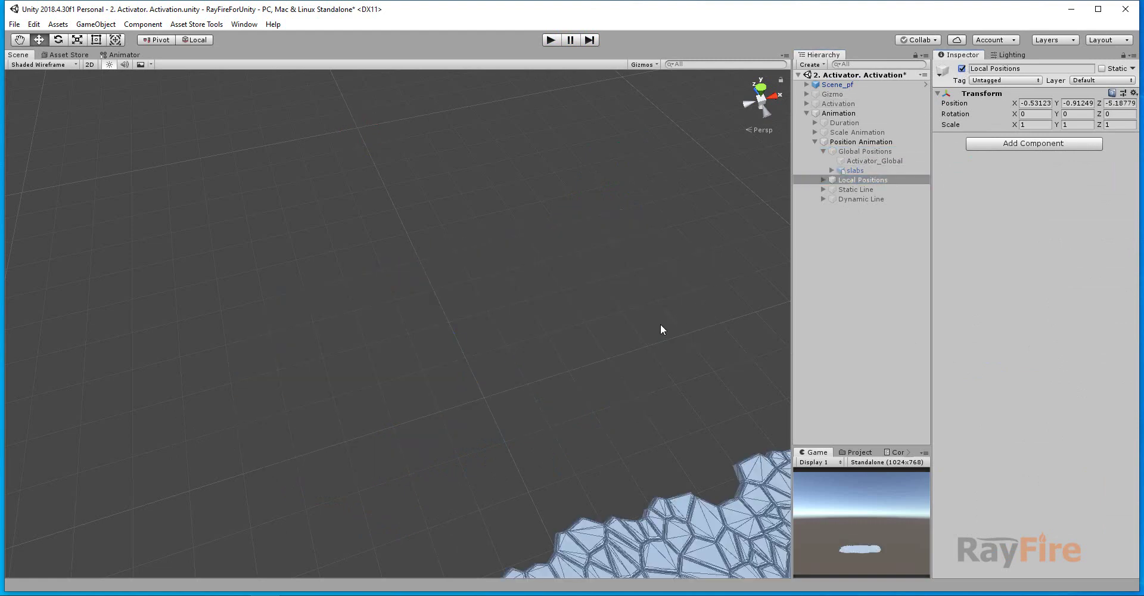
Select Activator_Local and keep its animation mode at By Local Position List
click(272, 420)
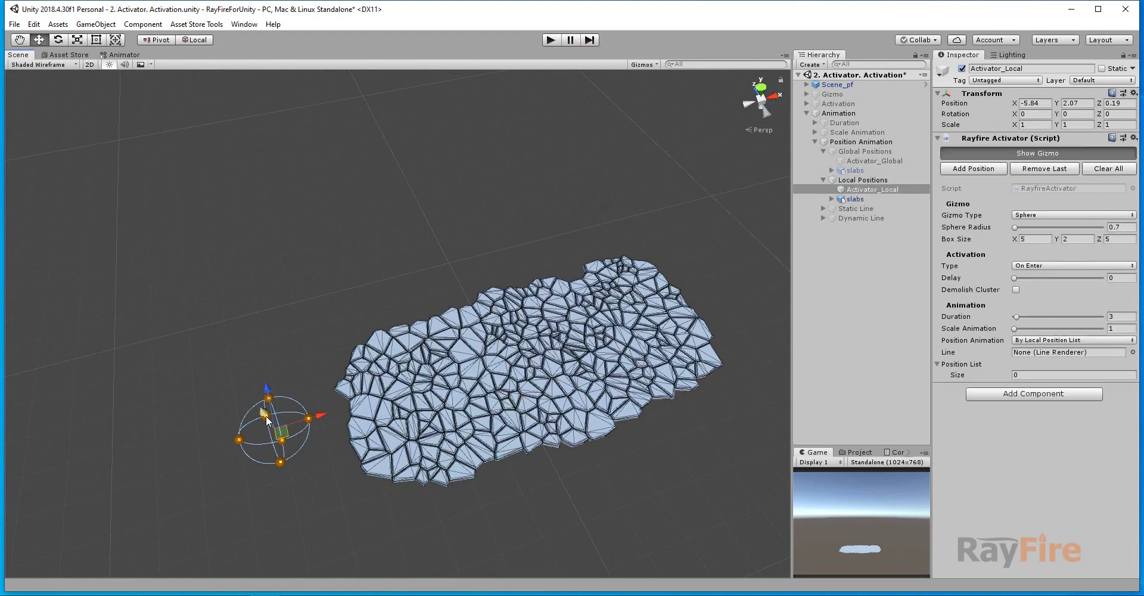
click(1027, 341)
click(1056, 392)
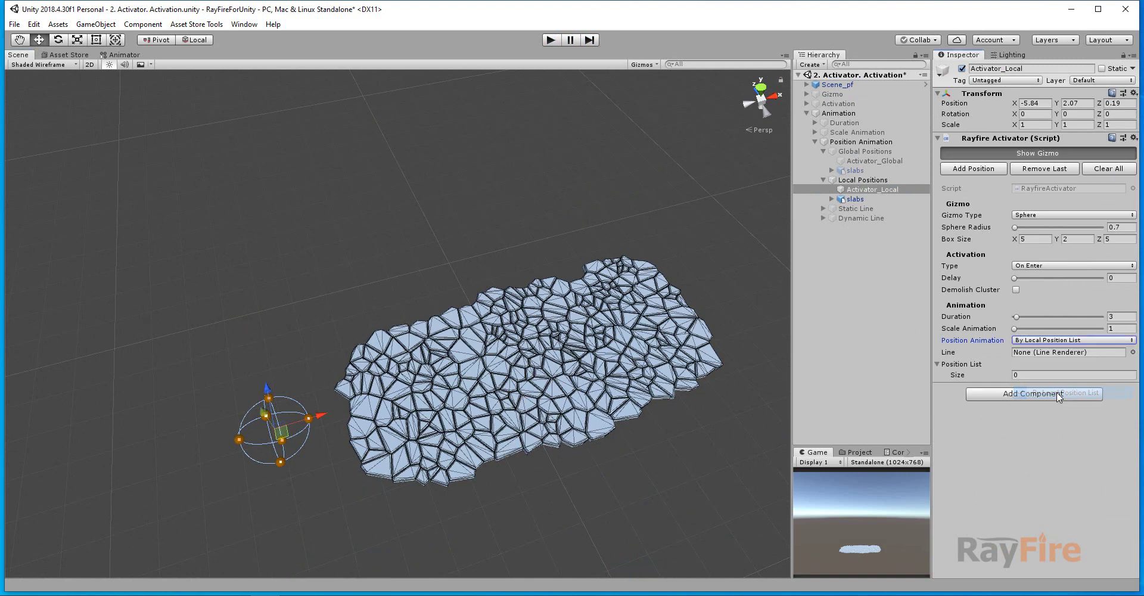
Nudge Activator_Local along X and record its location as position Element 0
middle_drag(598, 390, 581, 315)
scroll(581, 315, up, 5)
middle_drag(161, 429, 351, 396)
scroll(262, 356, up, 5)
right_drag(370, 393, 405, 360)
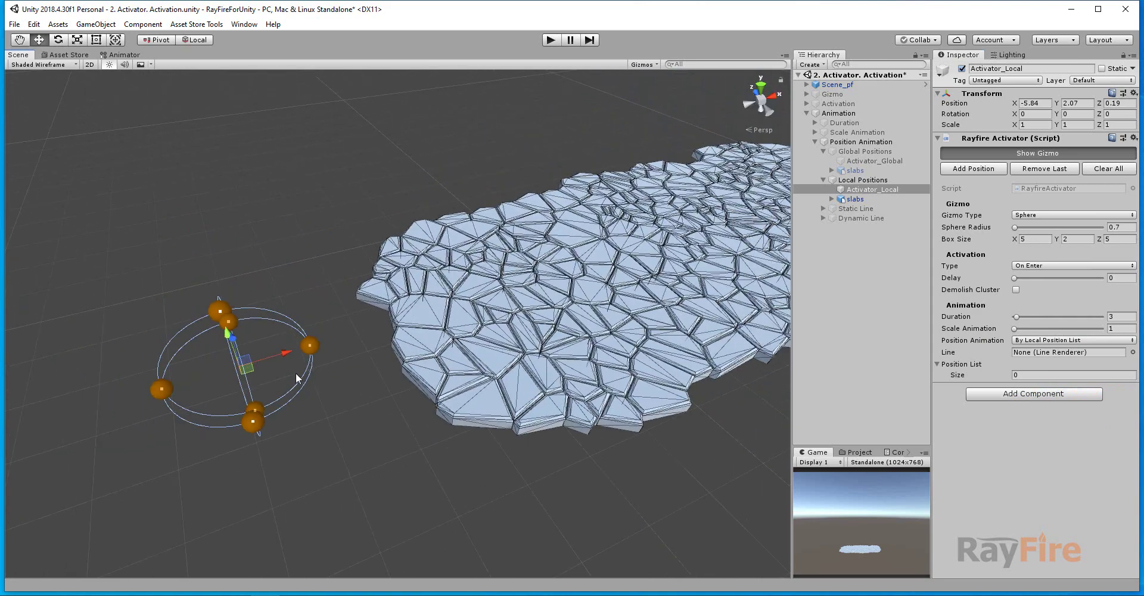
drag(279, 359, 295, 350)
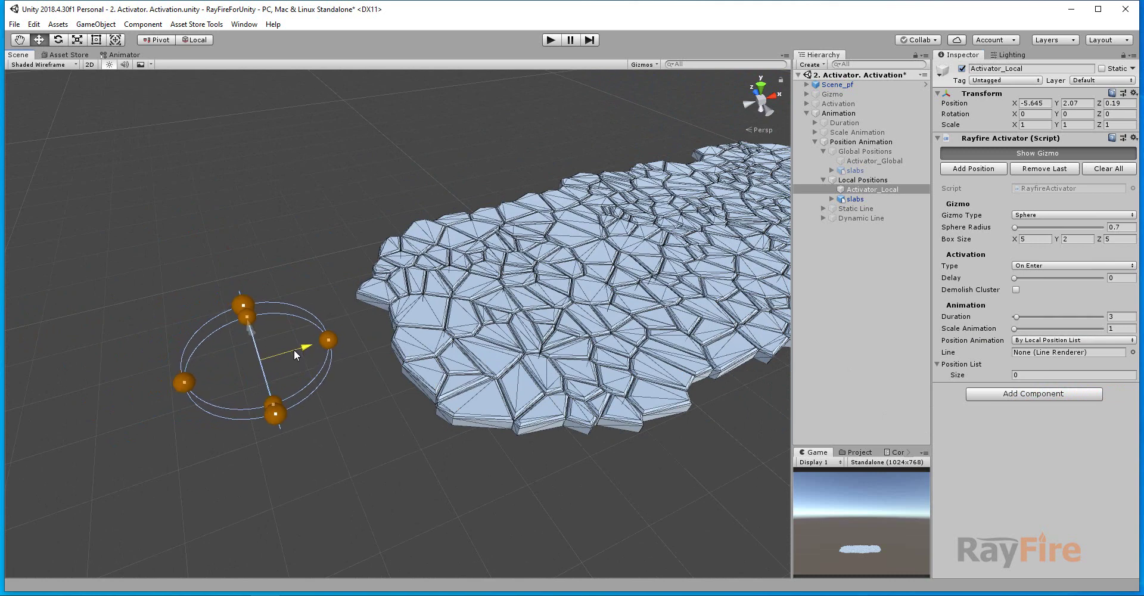
alt+drag(318, 401, 327, 331)
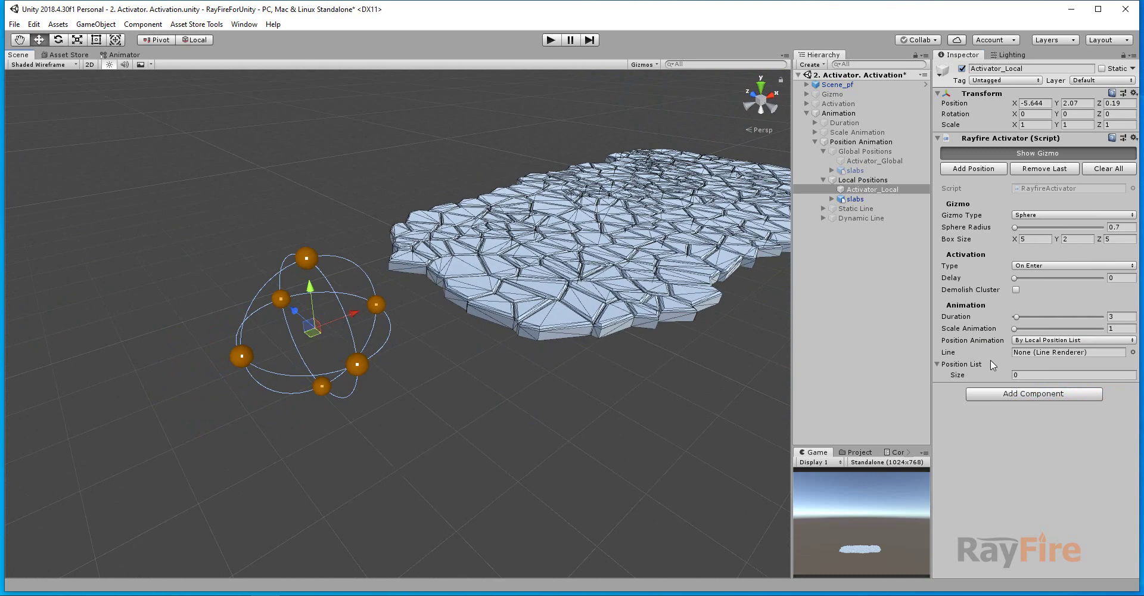
alt+drag(405, 337, 286, 368)
click(970, 172)
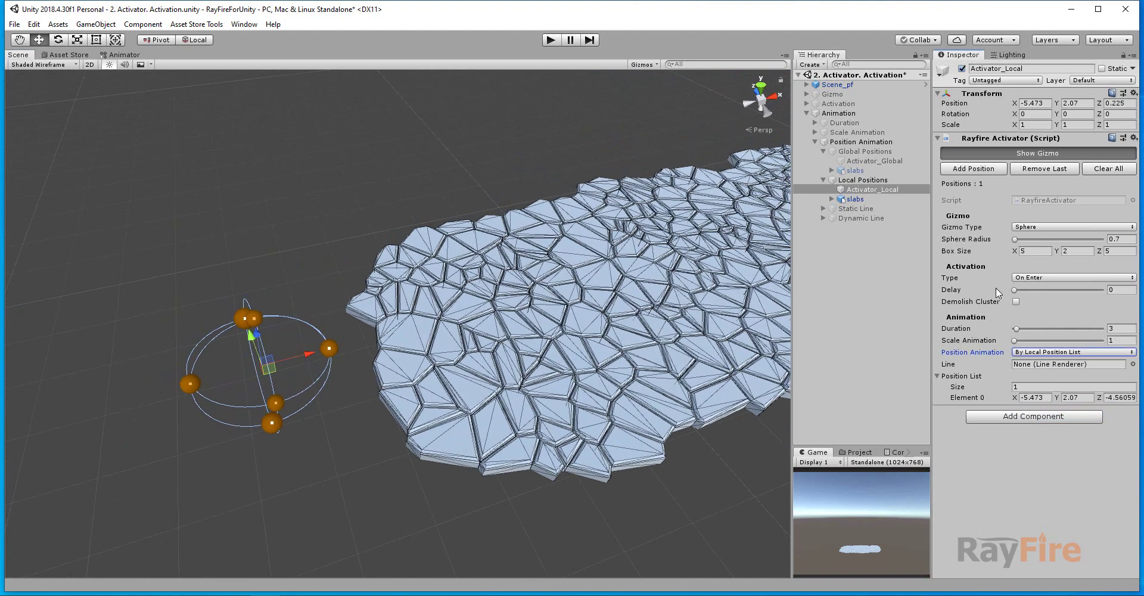
Review the first position's values, then add a second position at 5.095, 0, -3.024
click(1067, 398)
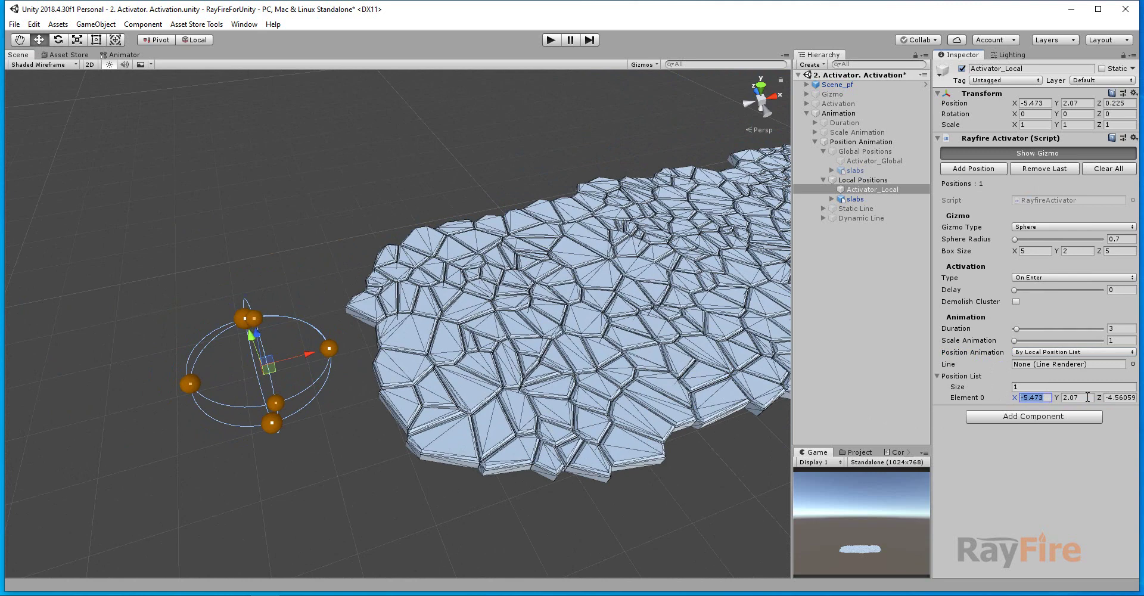
click(1118, 398)
click(293, 451)
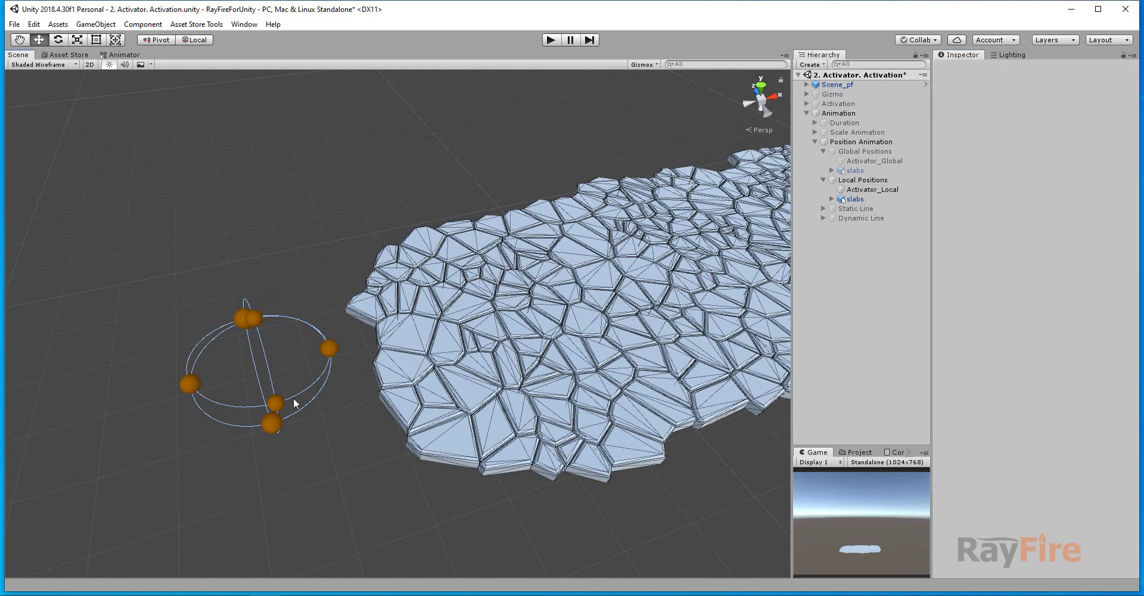
click(276, 403)
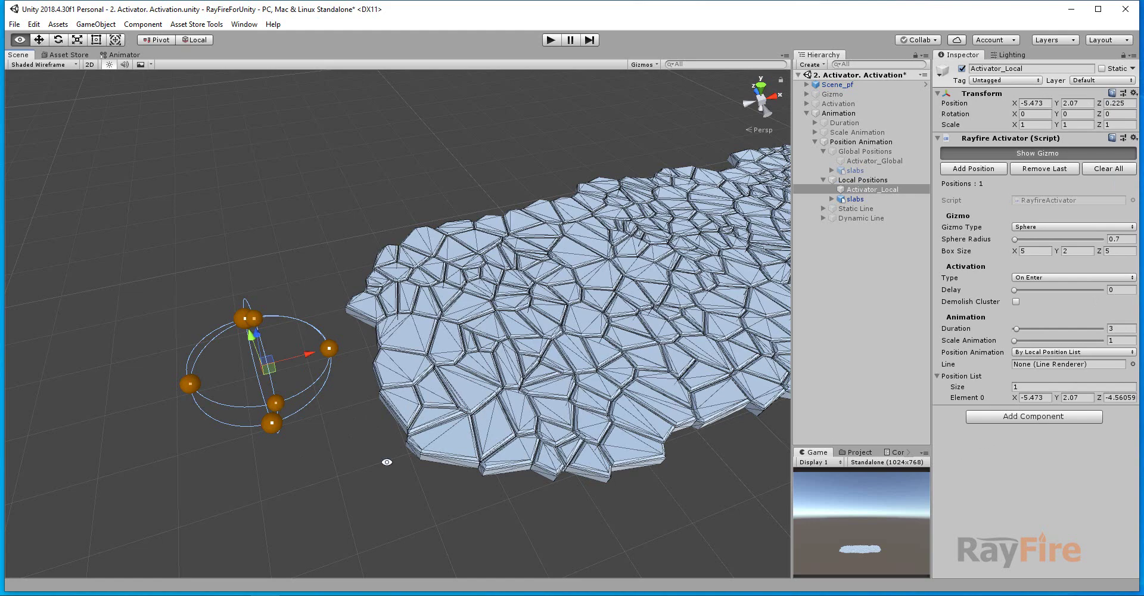
alt+drag(387, 461, 332, 405)
alt+drag(366, 326, 646, 475)
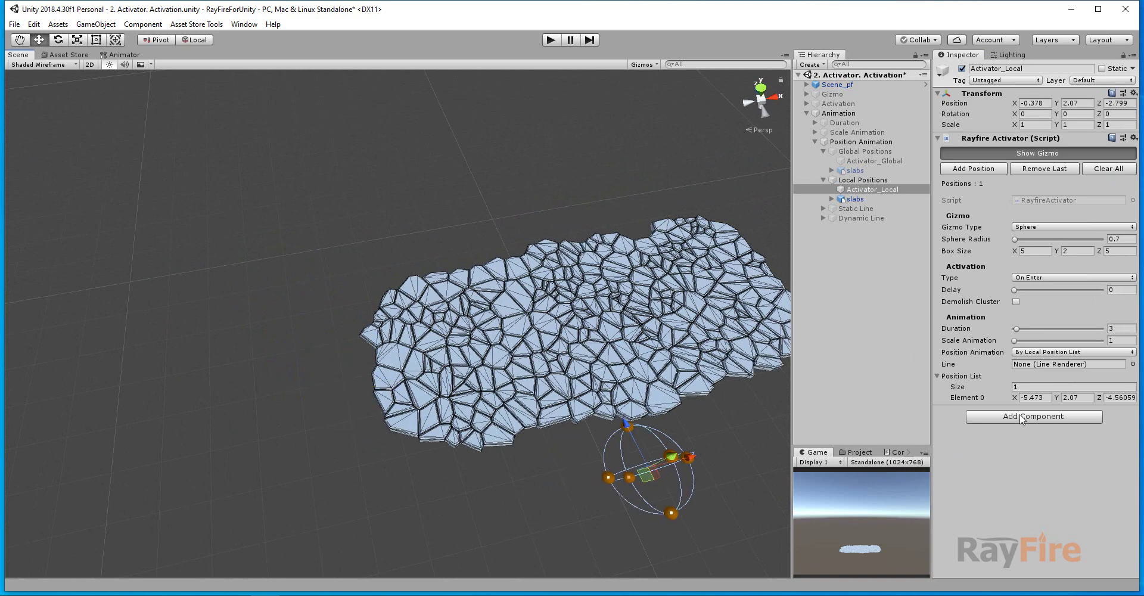
click(989, 169)
Move the activator above the slabs and add a third position at 9.403, 0, 2.925
middle_drag(600, 334, 524, 284)
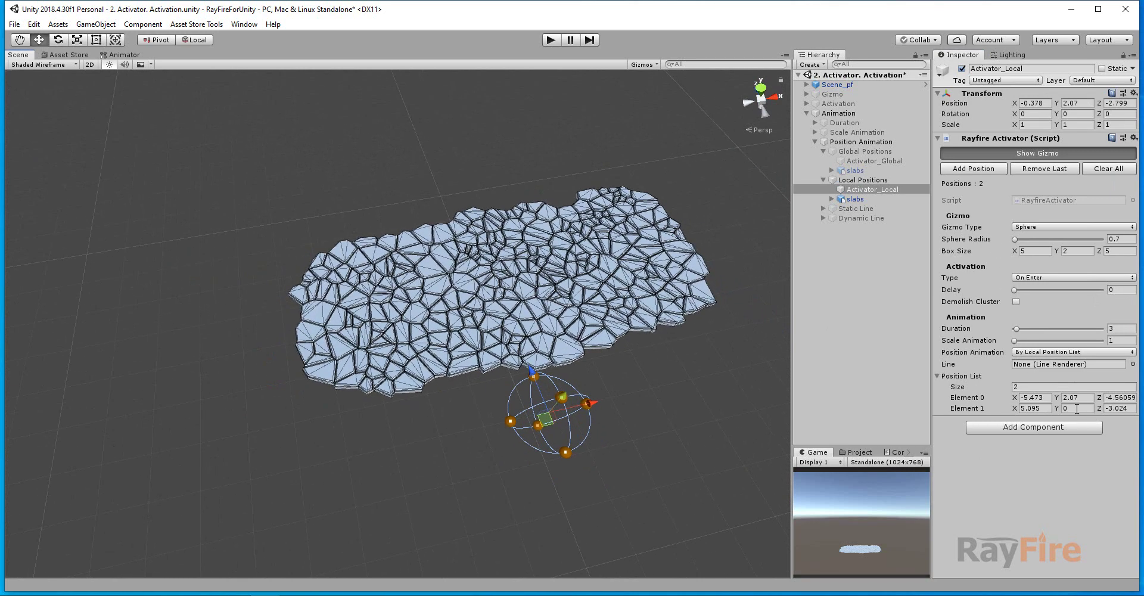
click(1043, 407)
drag(1043, 408, 1004, 406)
drag(549, 423, 619, 157)
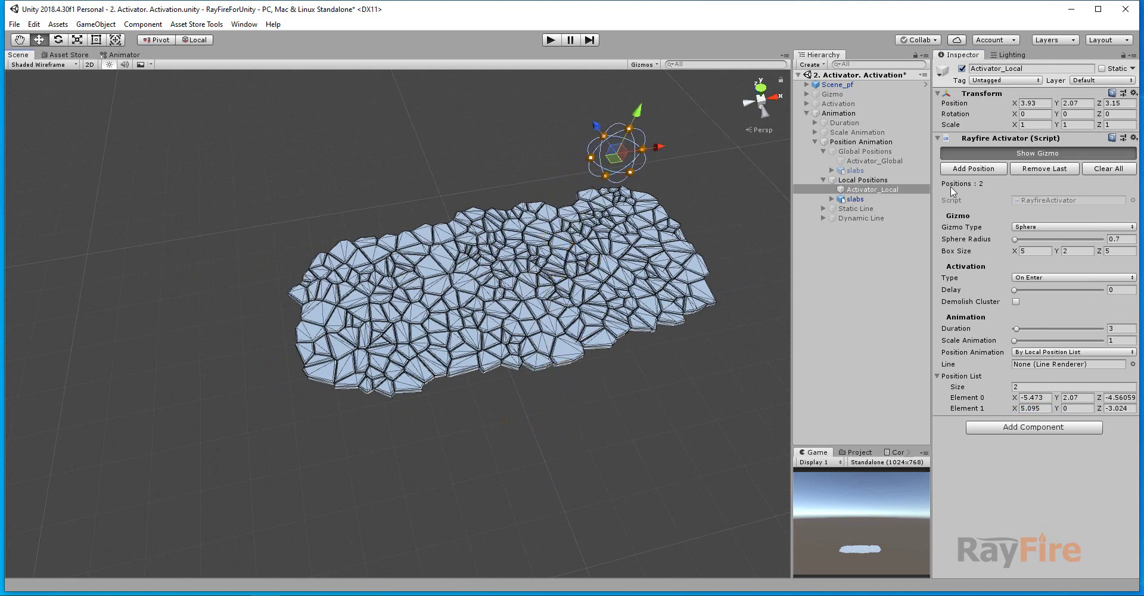
click(957, 169)
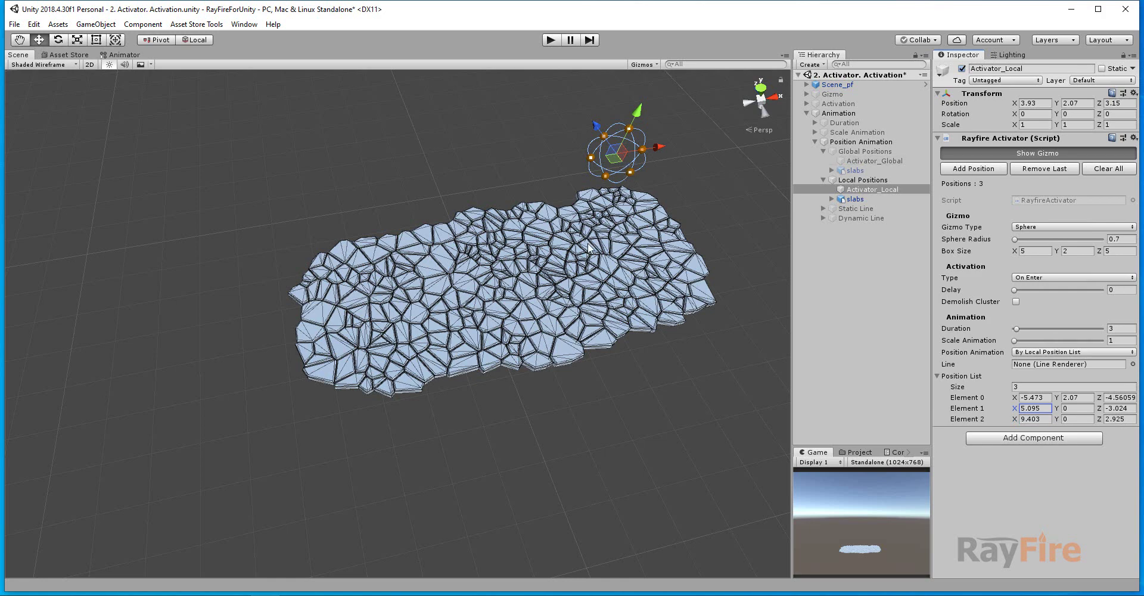
scroll(516, 310, down, 3)
drag(542, 217, 292, 260)
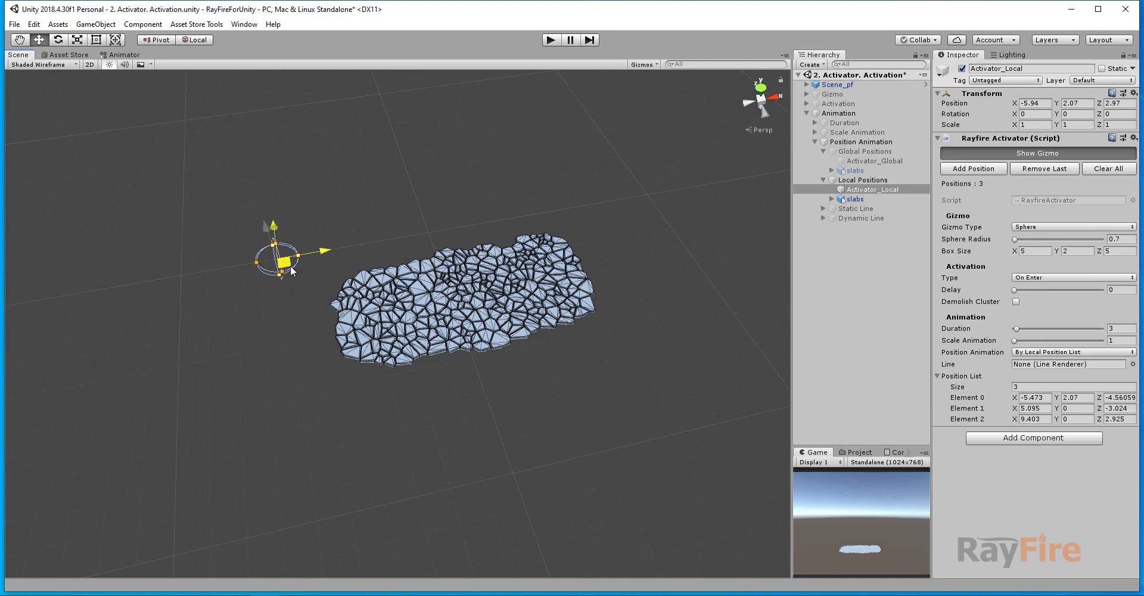
click(550, 40)
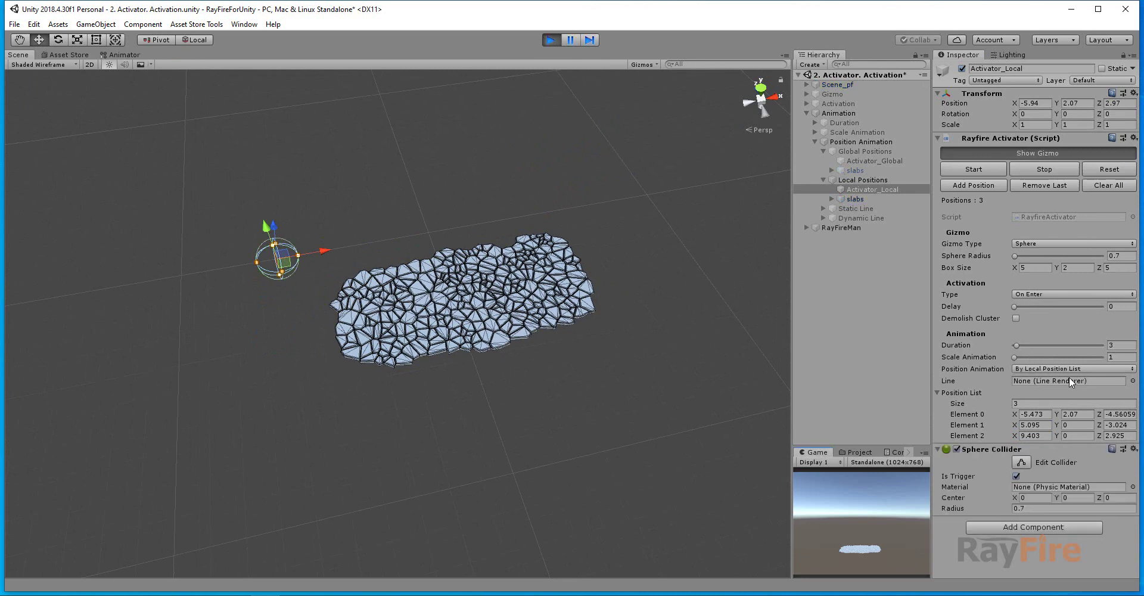
click(971, 169)
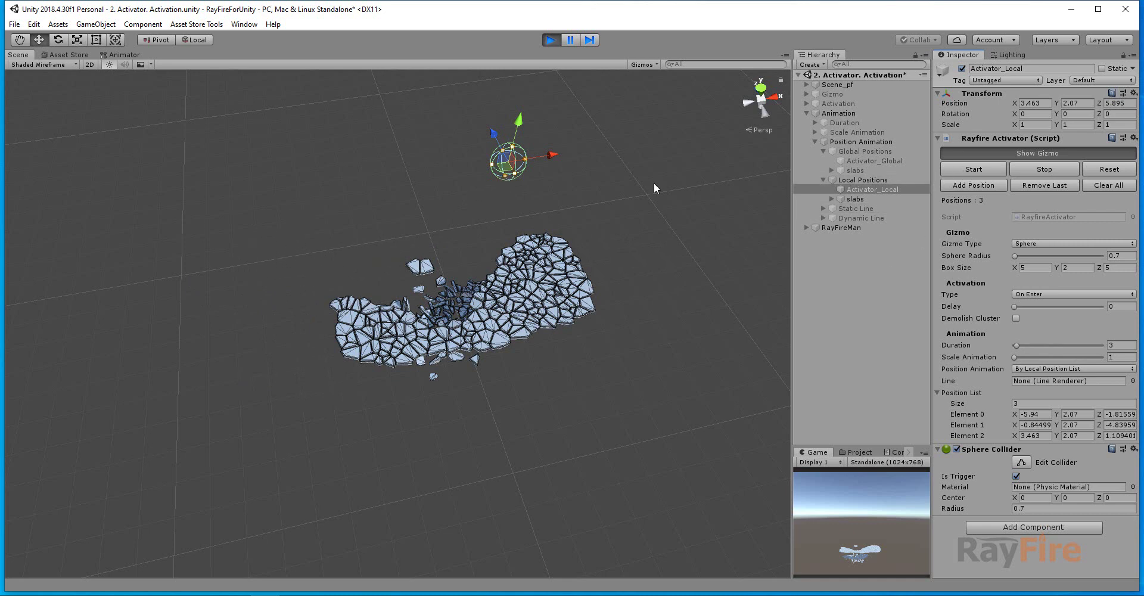
click(550, 40)
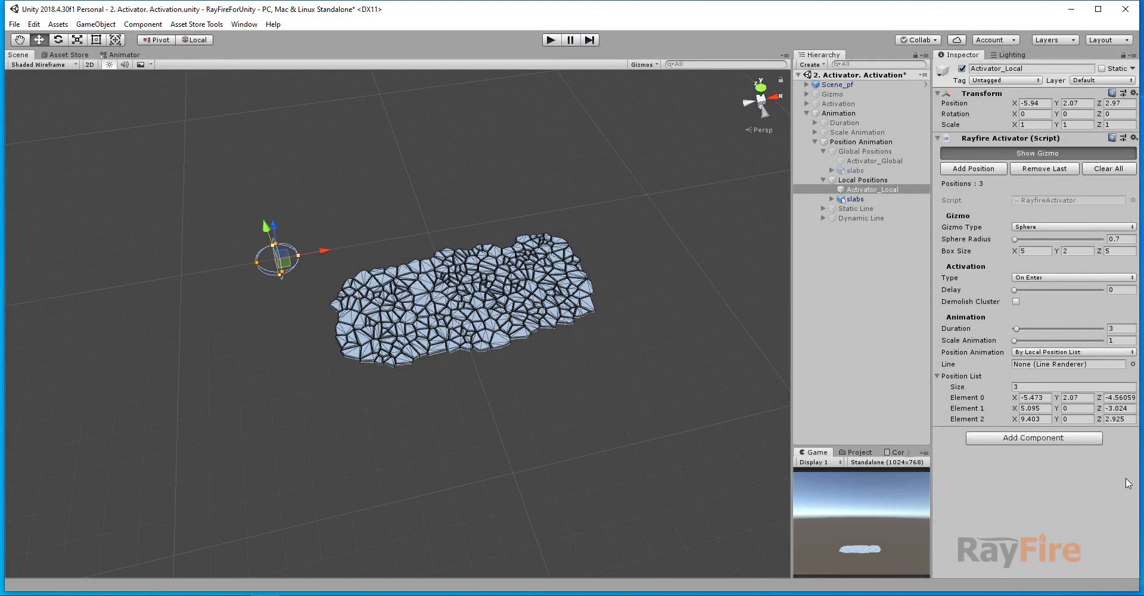
Disable the Local Positions example group
click(1043, 352)
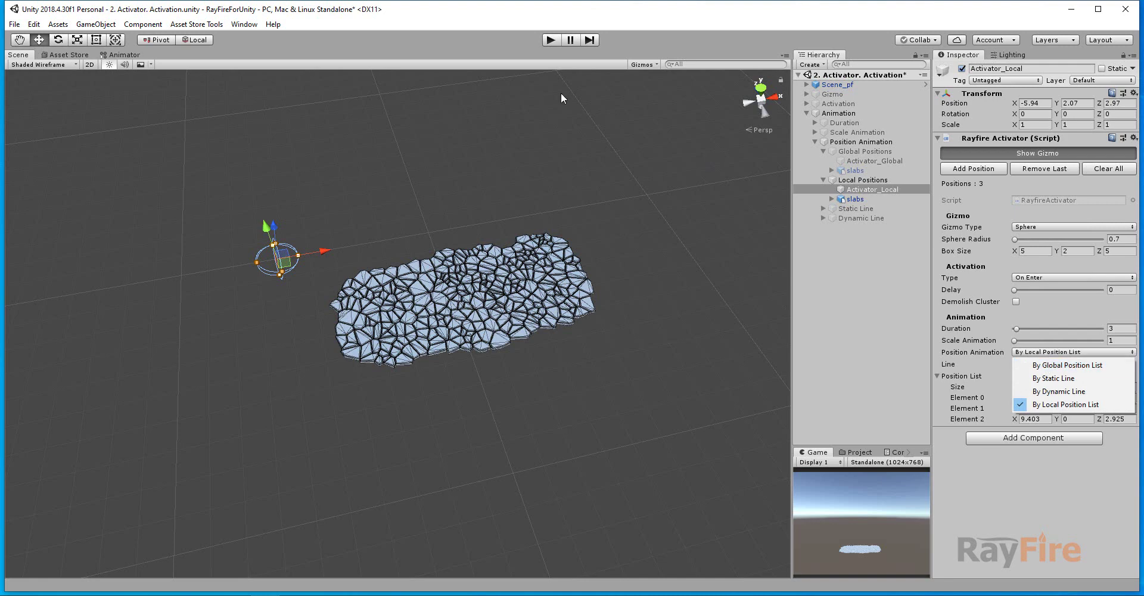
click(858, 184)
double_click(872, 189)
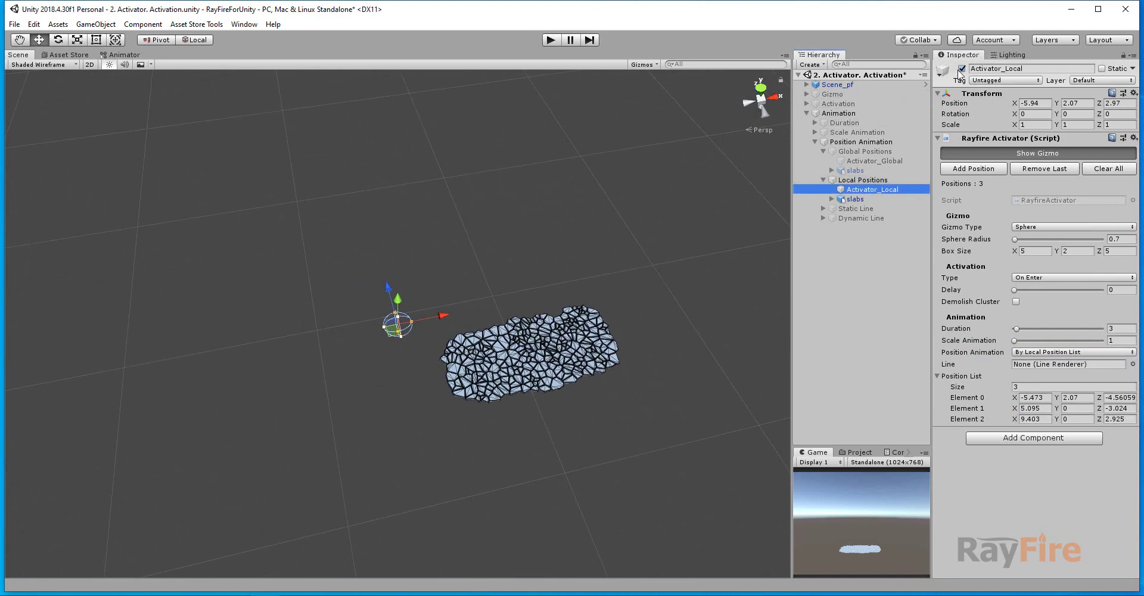
click(855, 208)
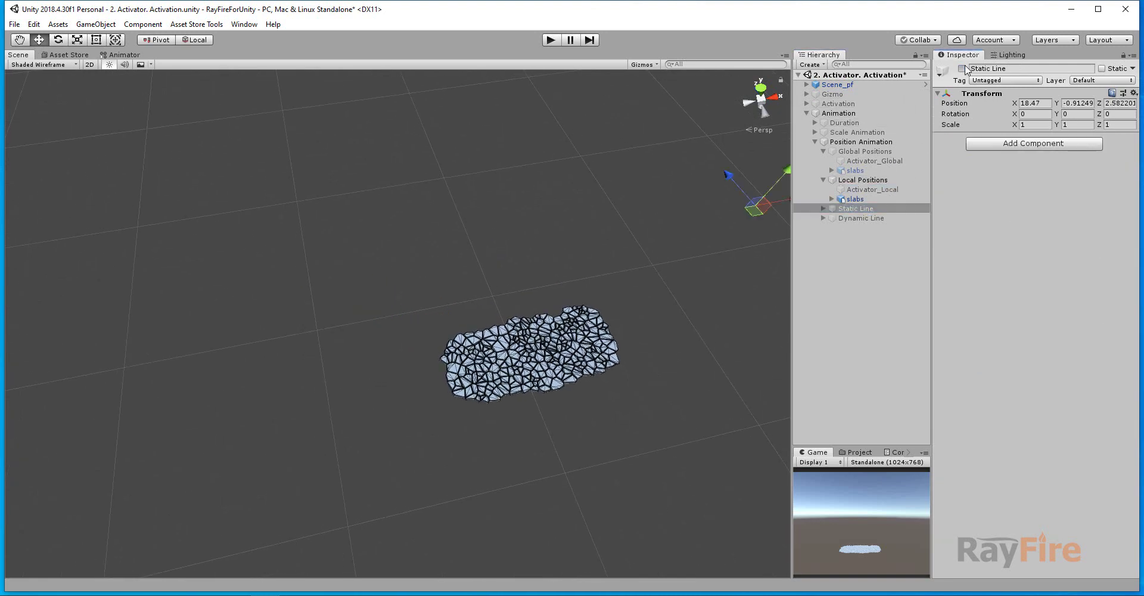
middle_drag(728, 224, 598, 268)
click(863, 179)
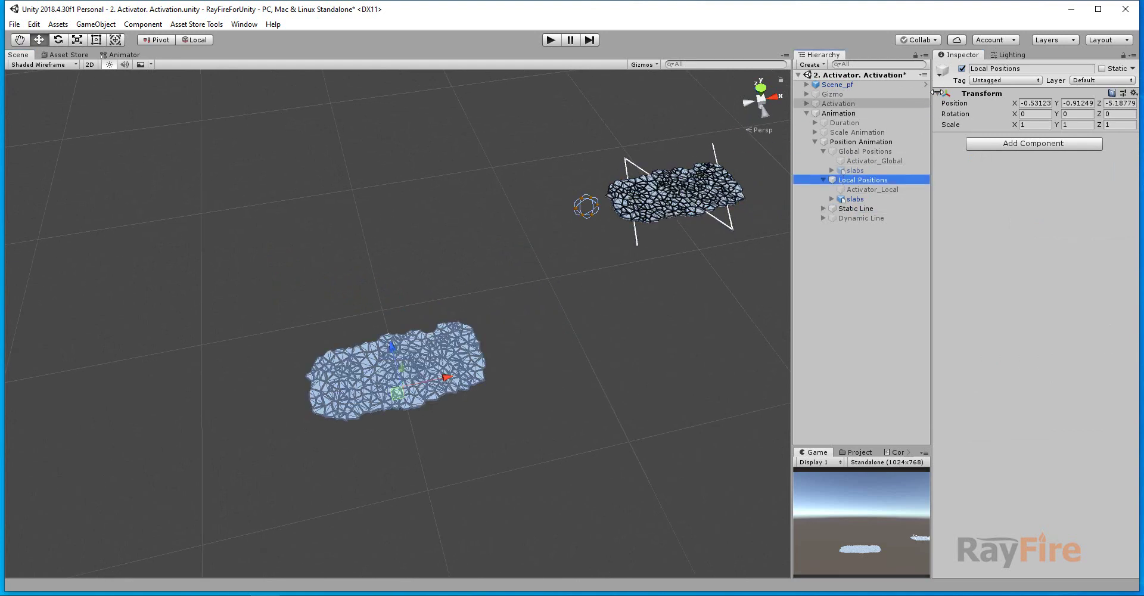
click(961, 68)
Frame Static_Line and select Activator_Static, confirming it follows that line
middle_drag(703, 210, 573, 251)
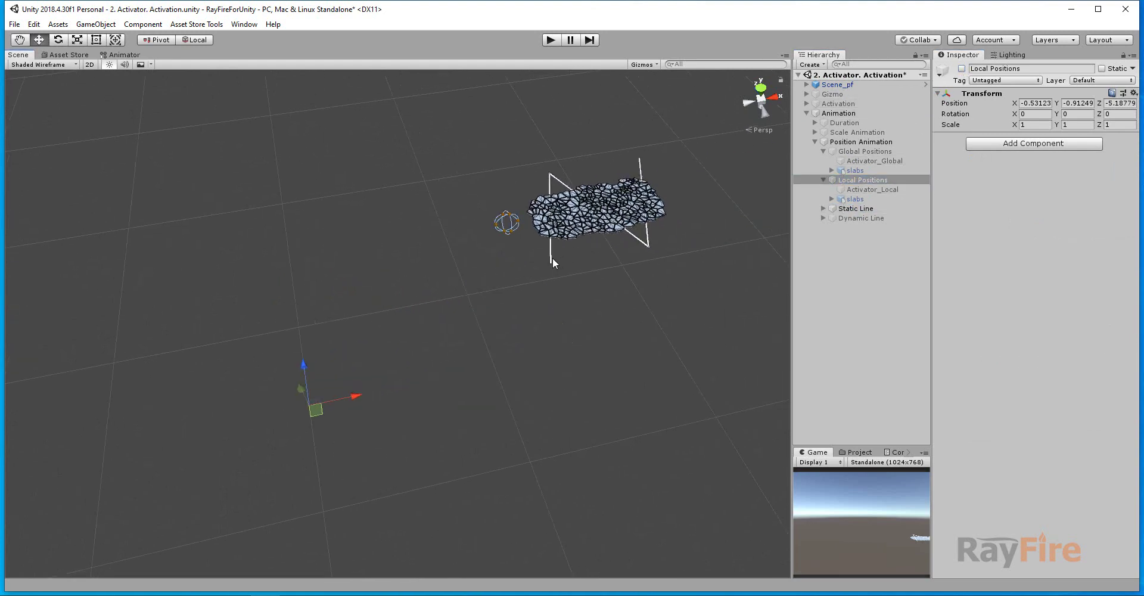
click(549, 258)
key(f)
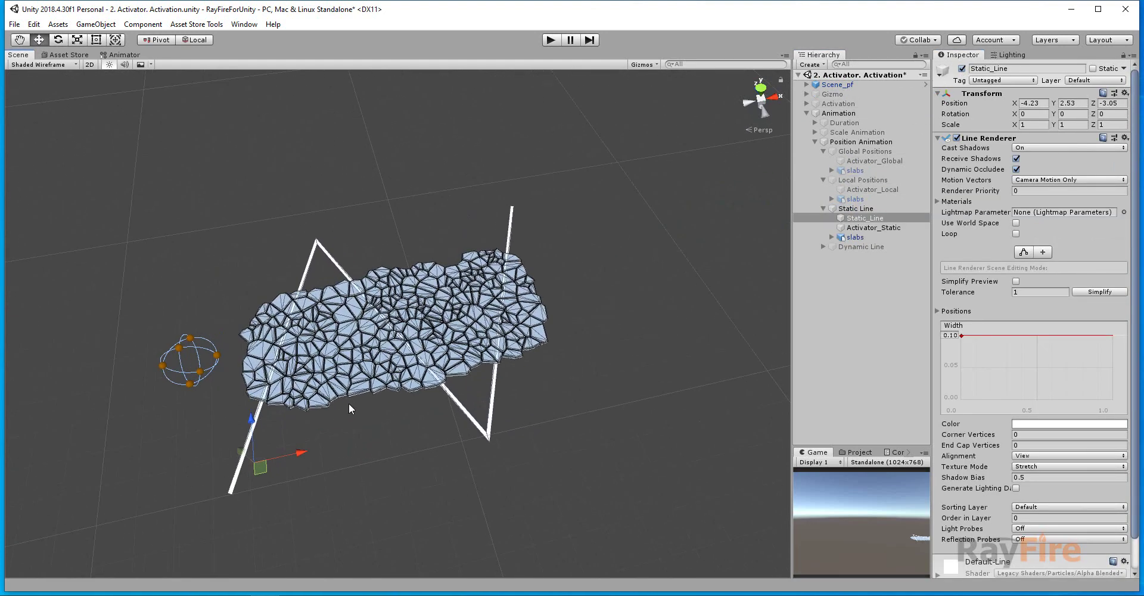
middle_drag(210, 337, 318, 311)
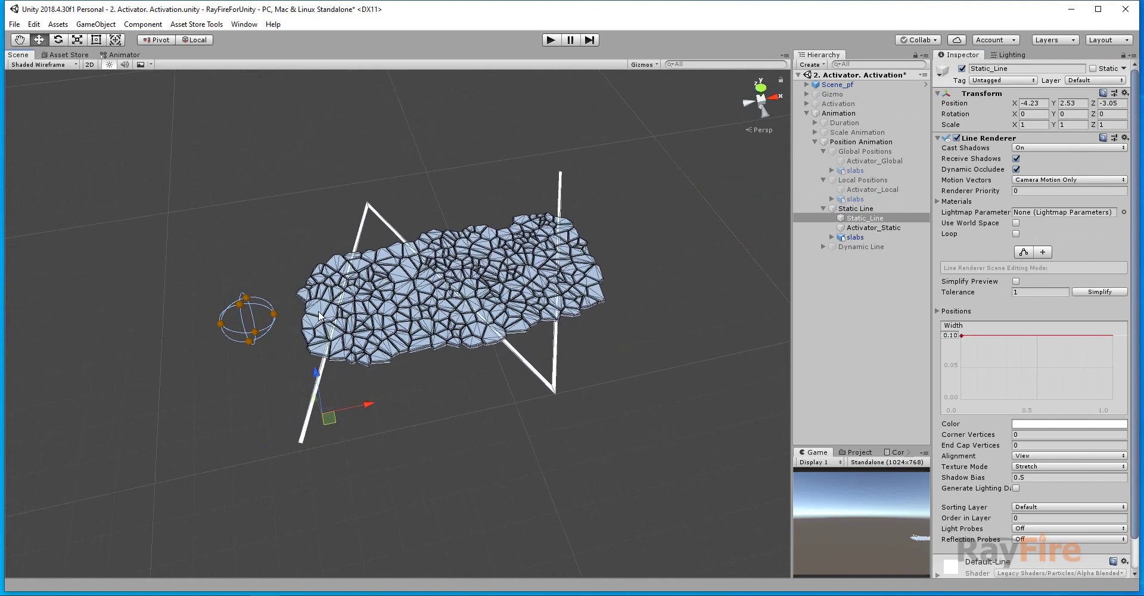
click(275, 315)
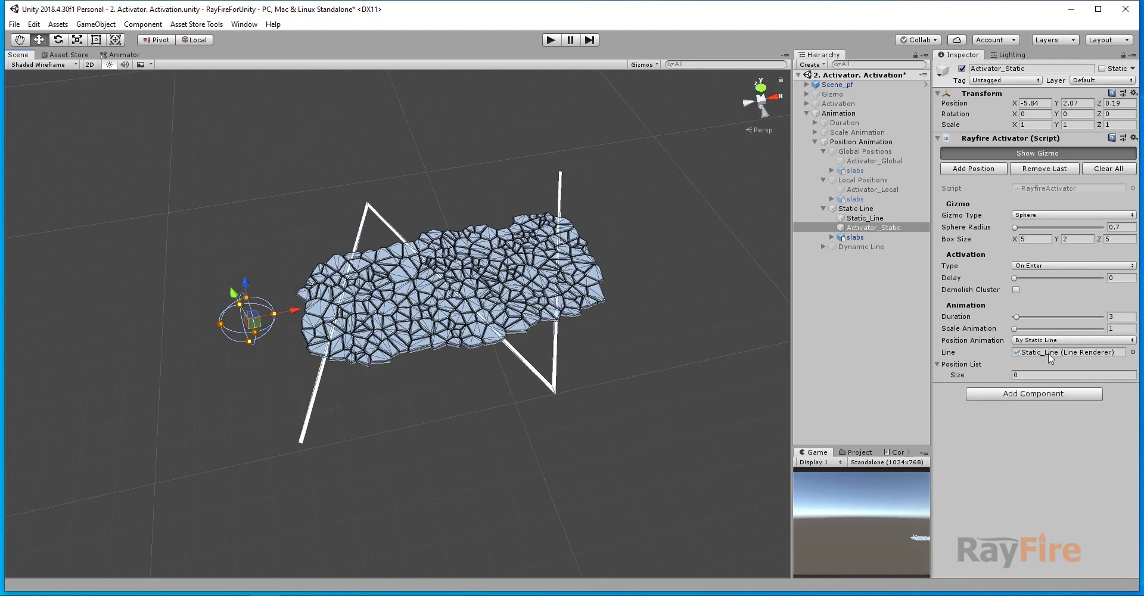
click(1071, 351)
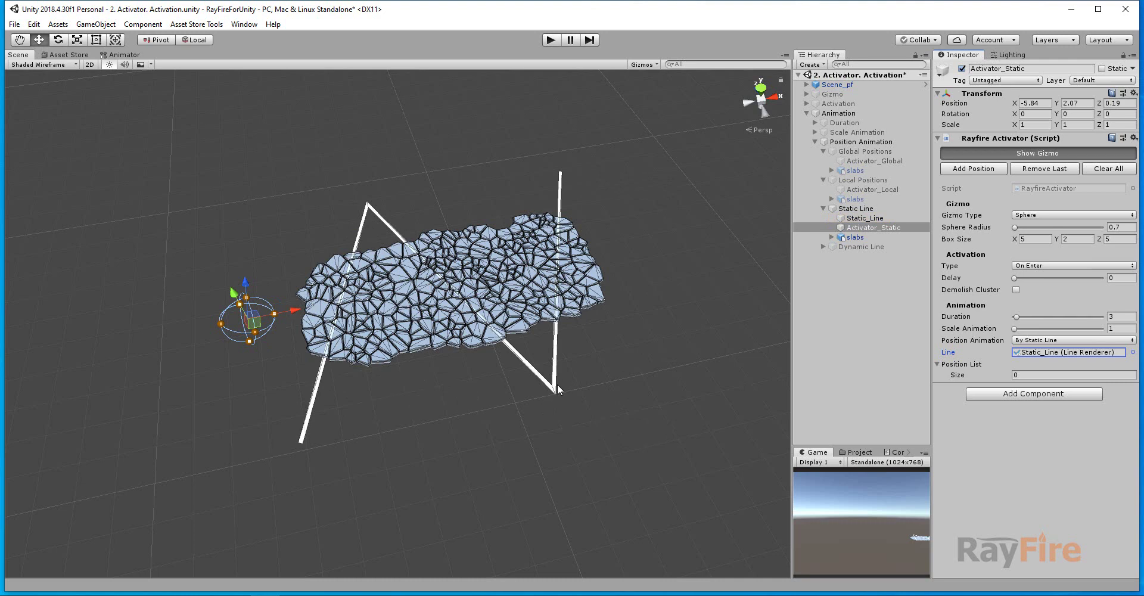
alt+drag(557, 388, 560, 361)
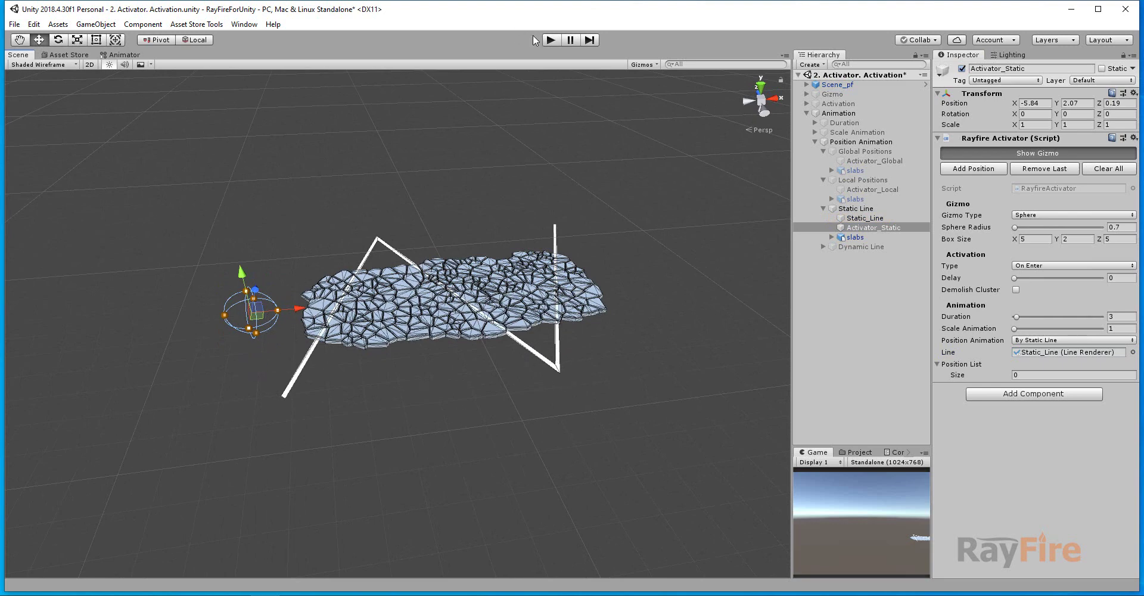
Enter Play mode, set Activator_Static's duration to 10, and start it along the line
click(551, 40)
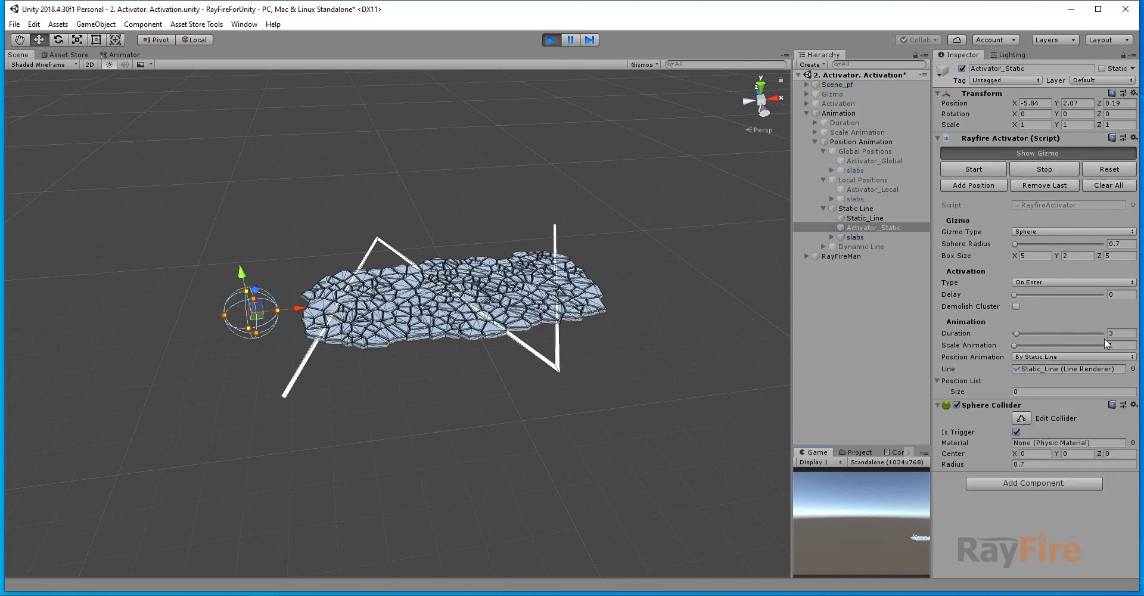
click(1117, 333)
text(10)
click(1030, 367)
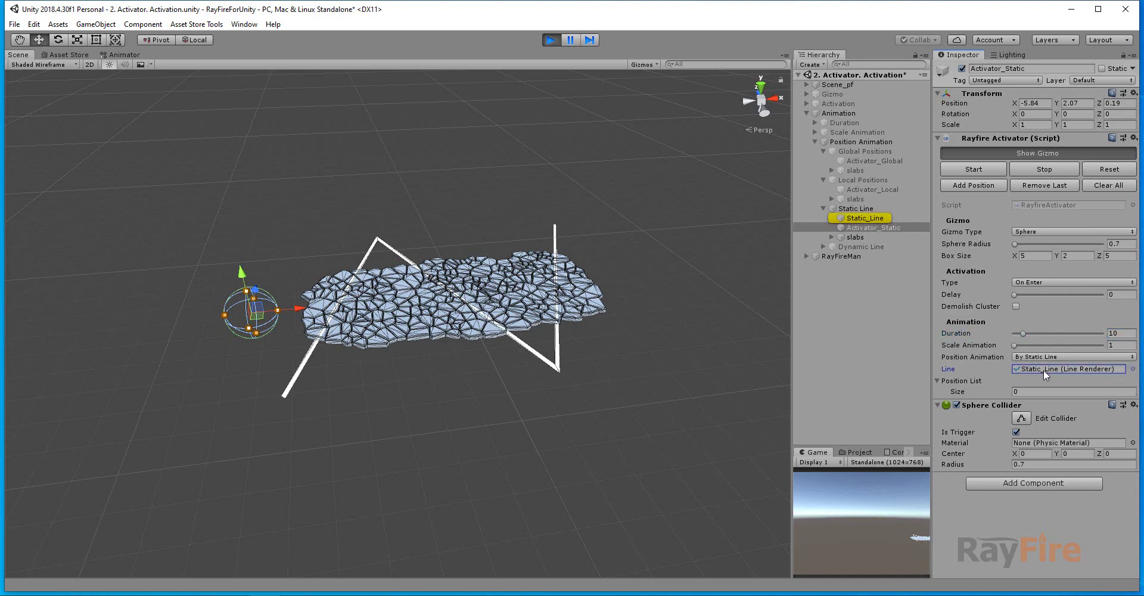
click(972, 167)
Push Static_Line further back along Z while the activator runs
click(529, 358)
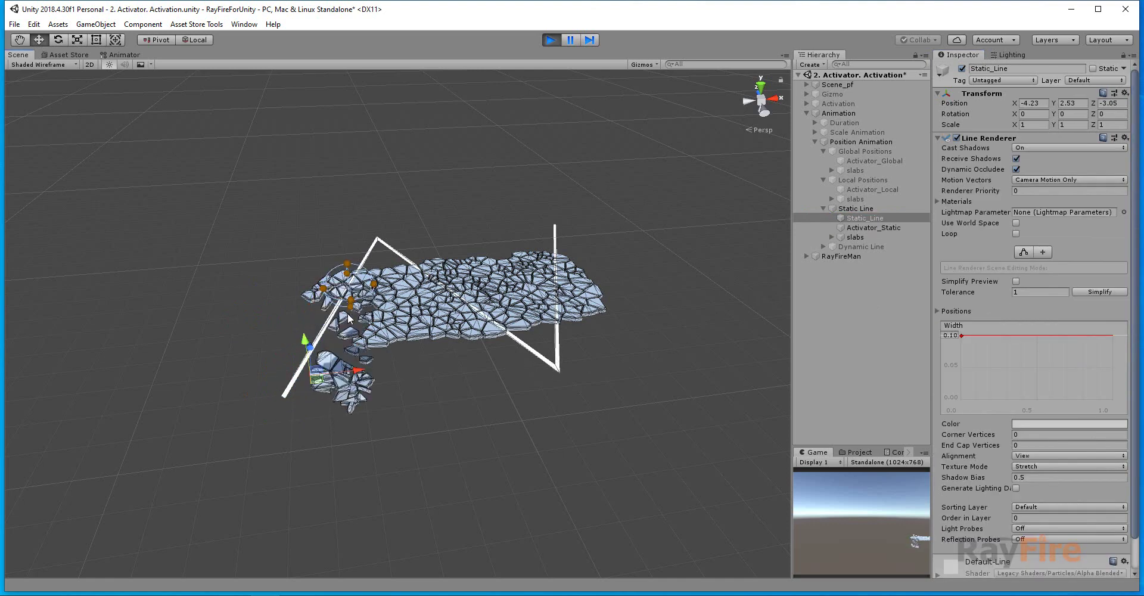
drag(310, 347, 241, 102)
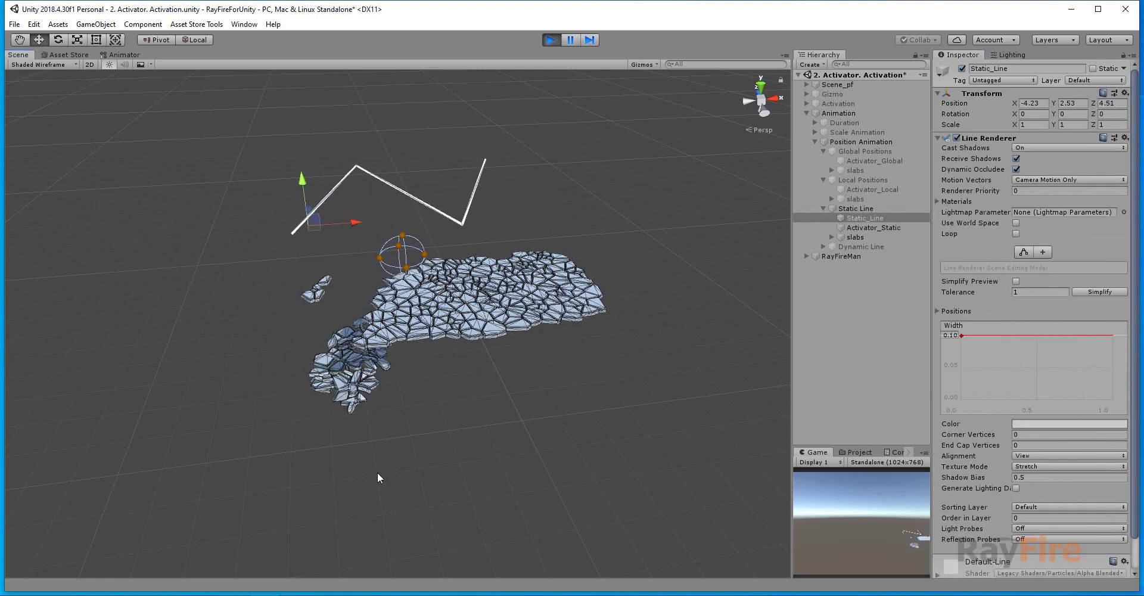
alt+drag(377, 472, 402, 341)
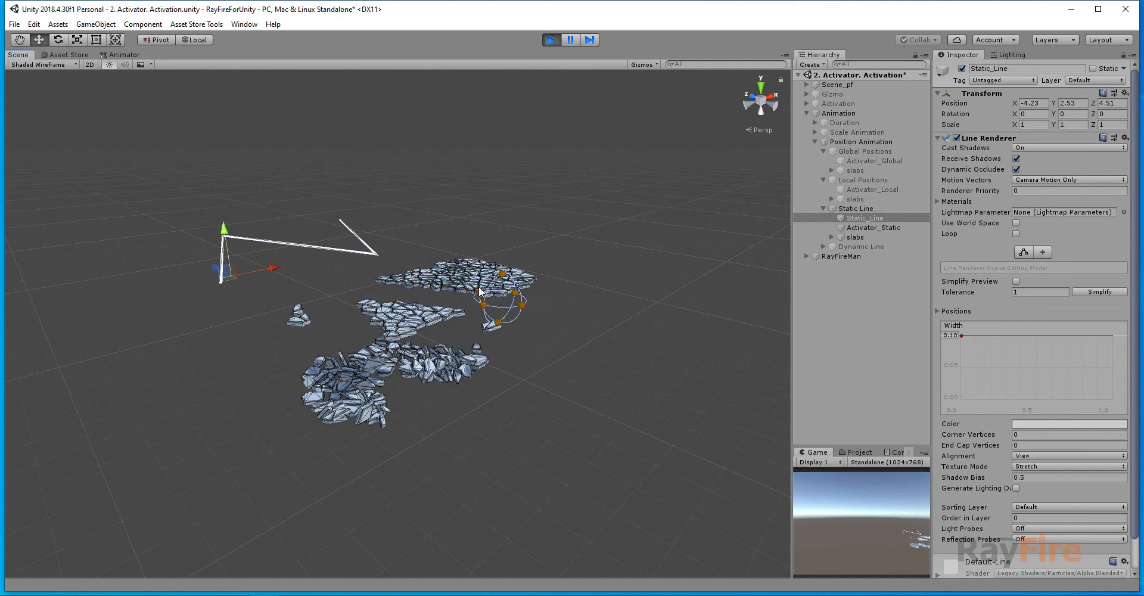
alt+drag(476, 324, 536, 167)
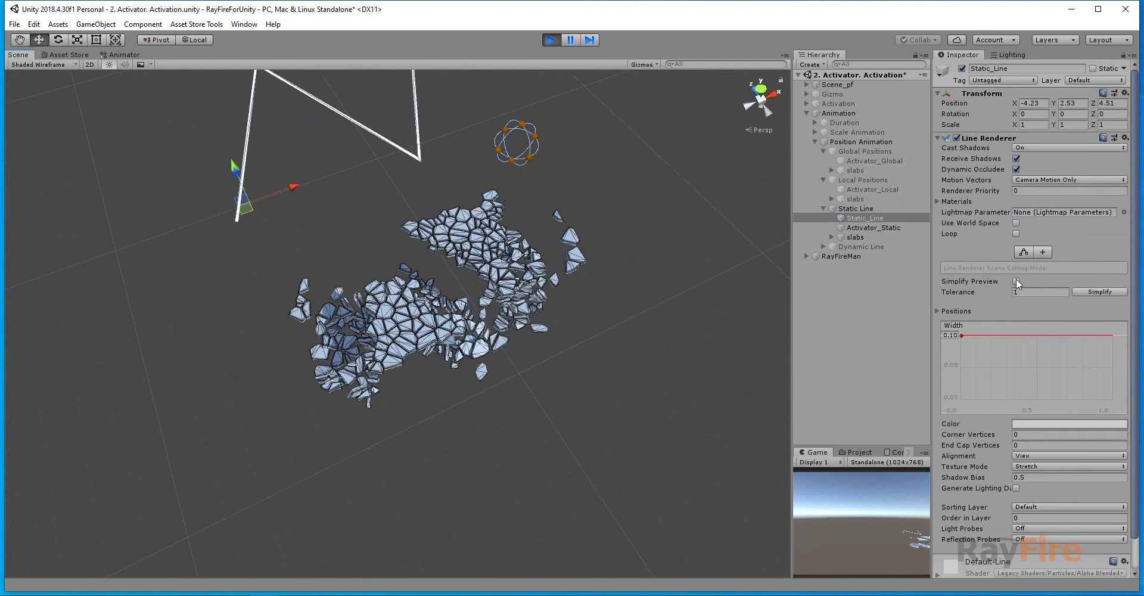
scroll(1016, 278, down, 2)
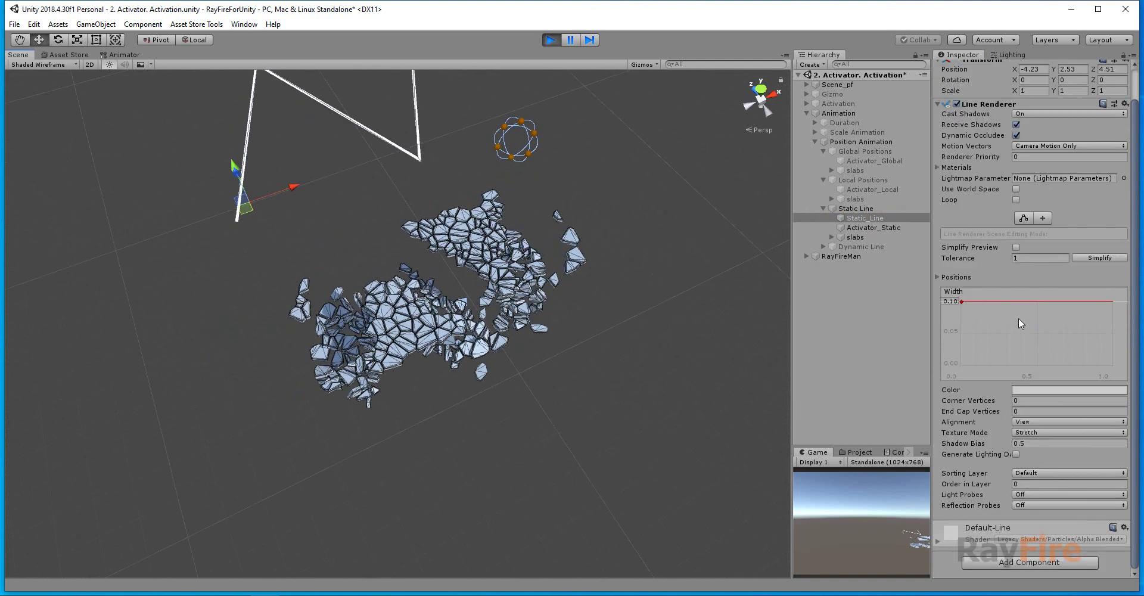
Clear Activator_Static's Position List size and stop Play mode to restore the slab
click(876, 226)
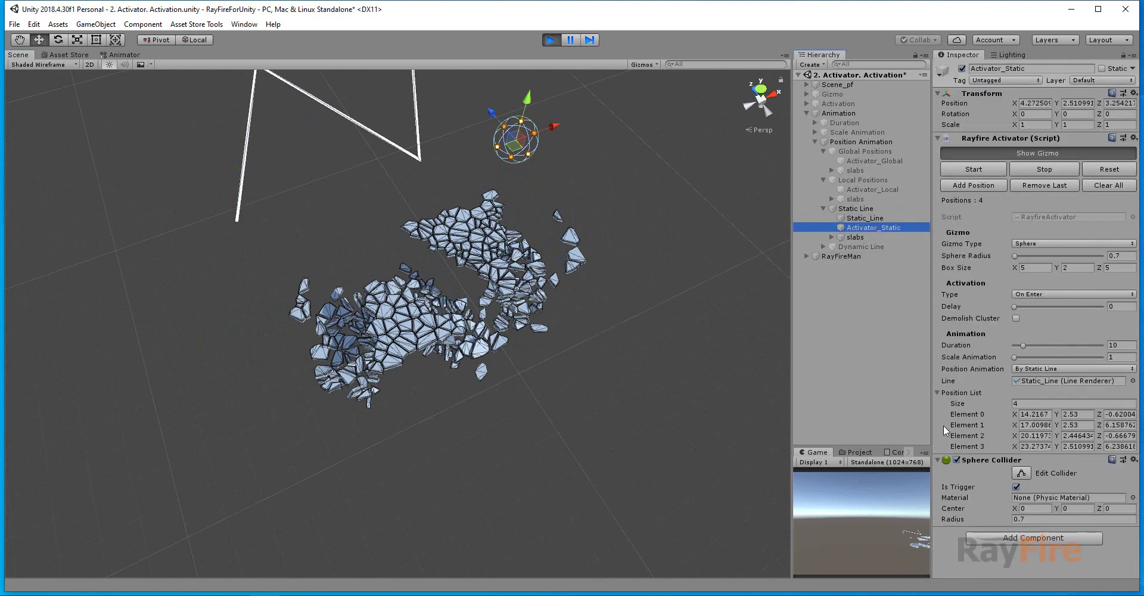
click(1013, 403)
key(BackSpace)
click(552, 41)
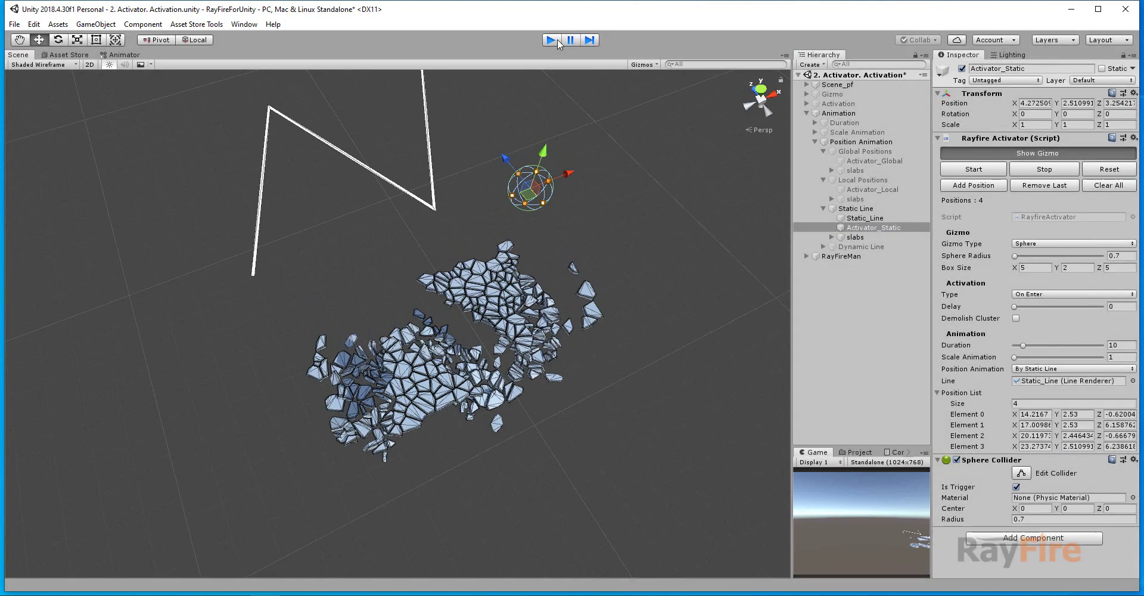
click(855, 208)
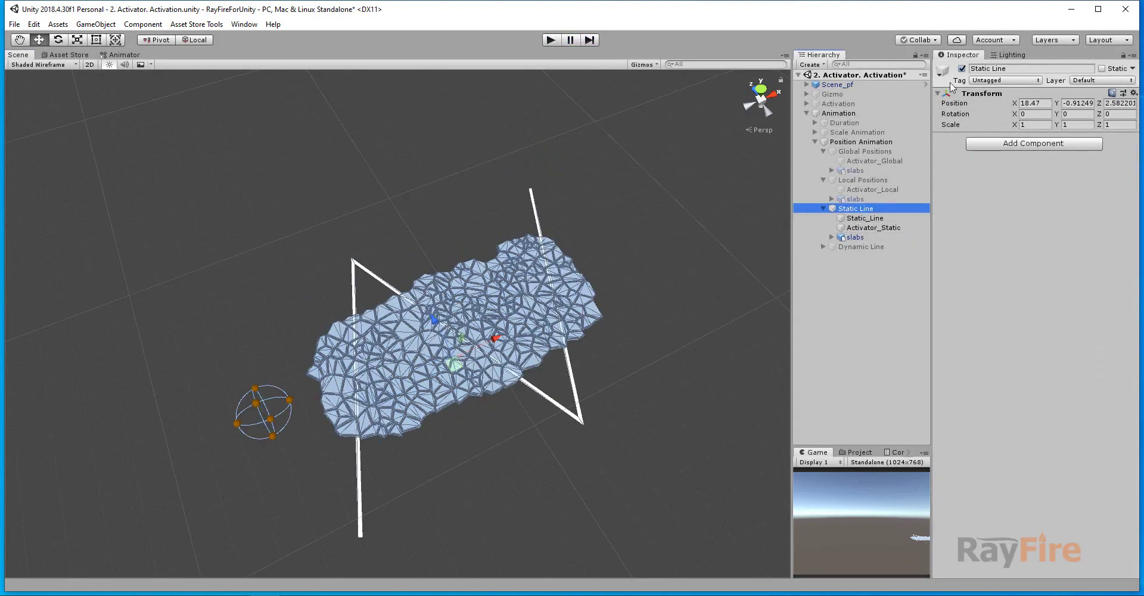
Deactivate the Static Line group, then activate and frame the Dynamic Line group
click(962, 70)
click(861, 247)
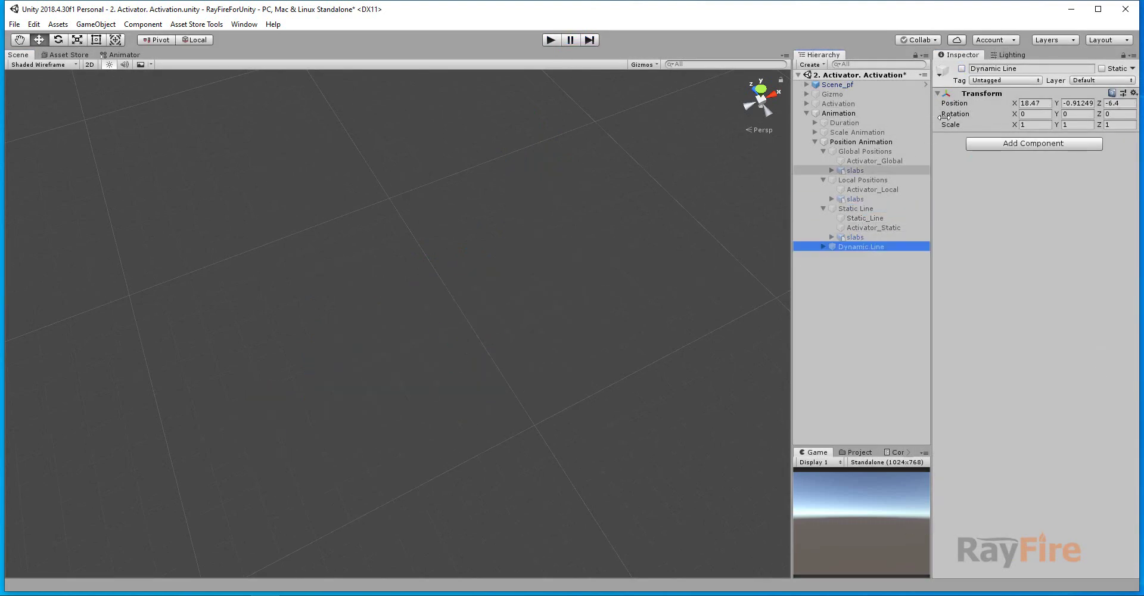
click(961, 70)
key(f)
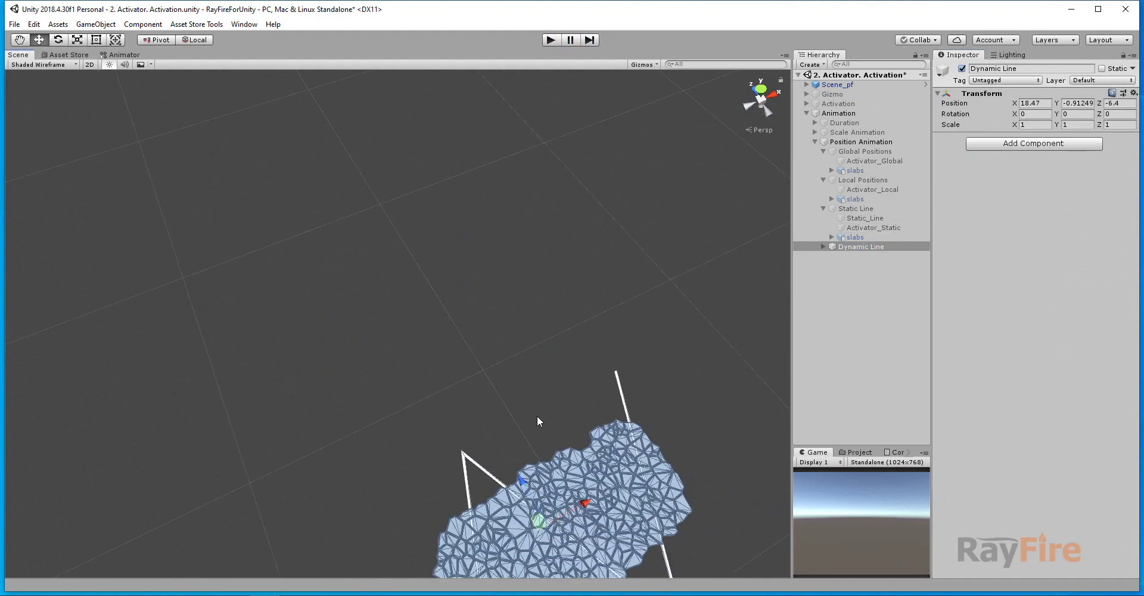
alt+drag(456, 357, 524, 411)
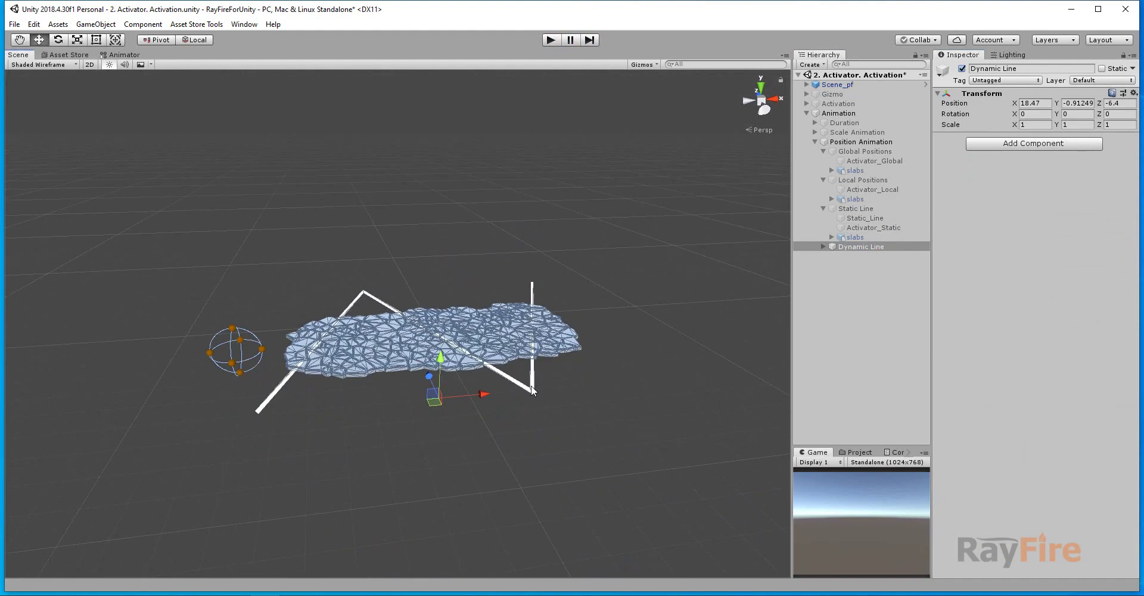
Check that Activator_Dynamic uses Dynamic_Line and enter Play mode
click(534, 392)
scroll(519, 396, up, 3)
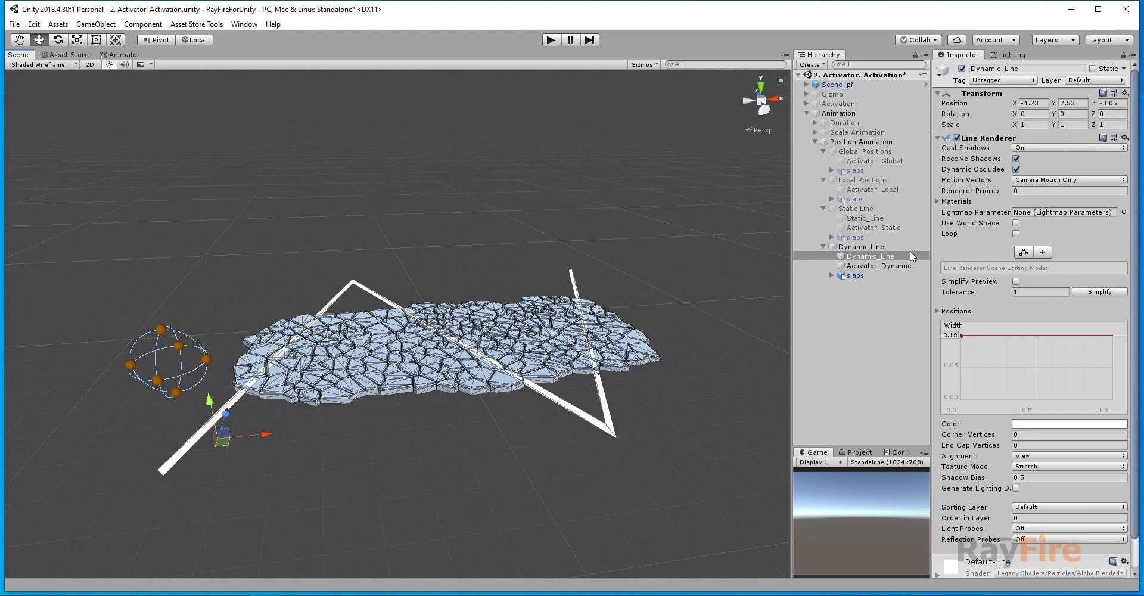
click(868, 265)
click(1037, 353)
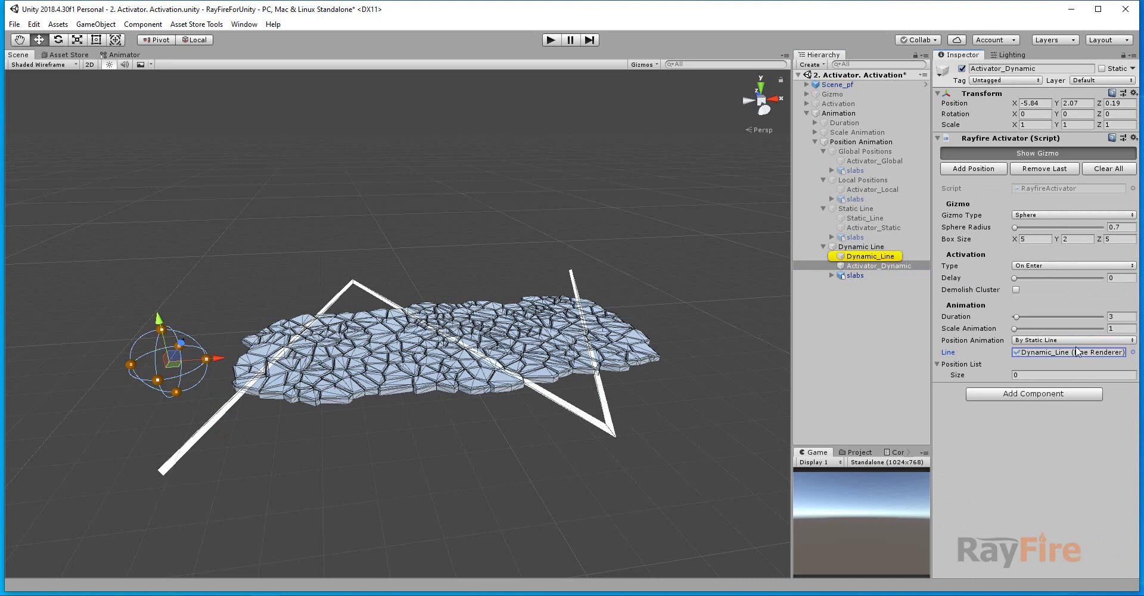
click(549, 41)
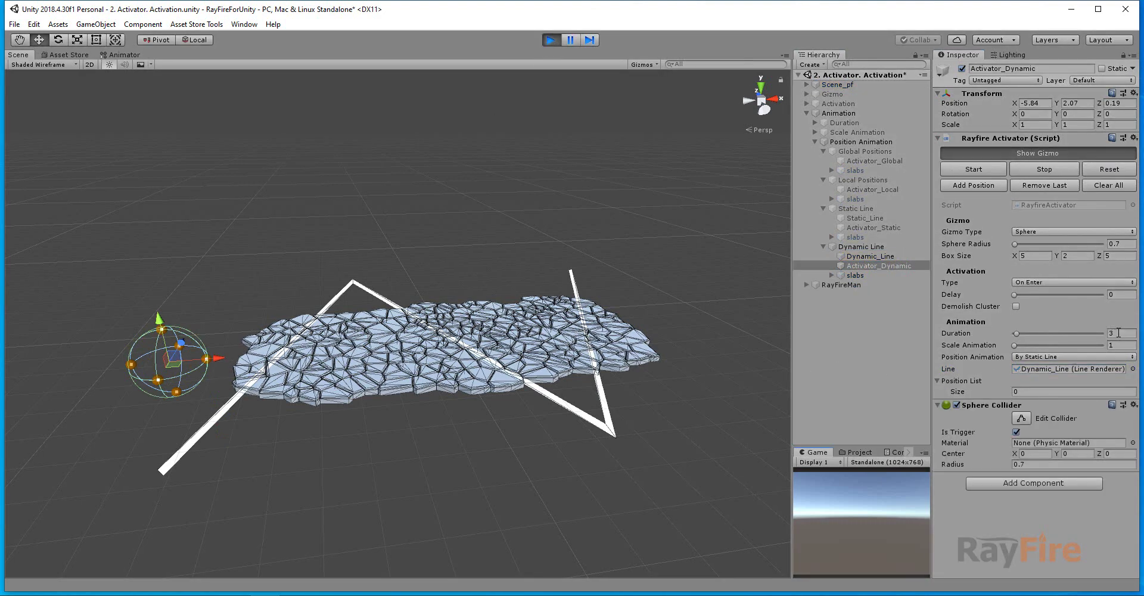
Set Activator_Dynamic's duration to 15, run it along the line, then exit Play mode
click(1118, 332)
text(15)
click(975, 169)
click(599, 424)
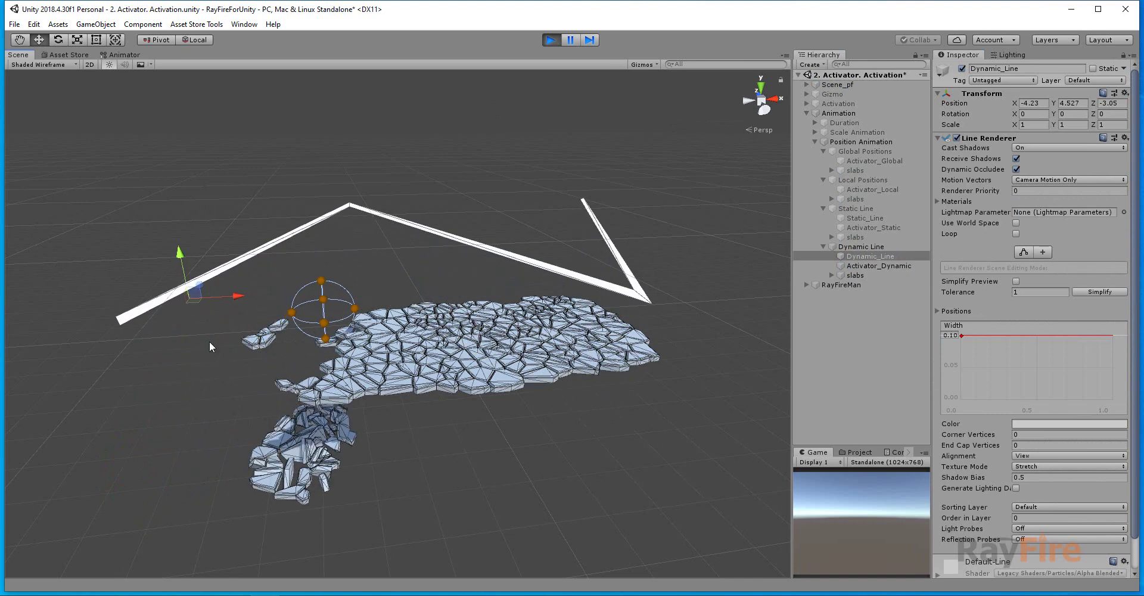
alt+drag(280, 394, 283, 348)
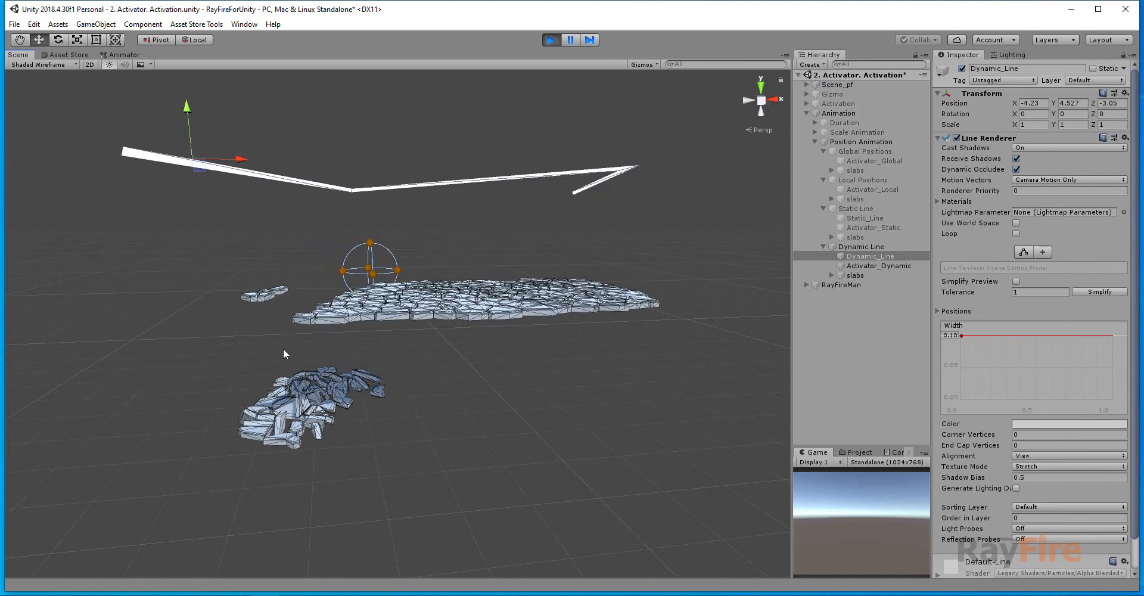
click(549, 41)
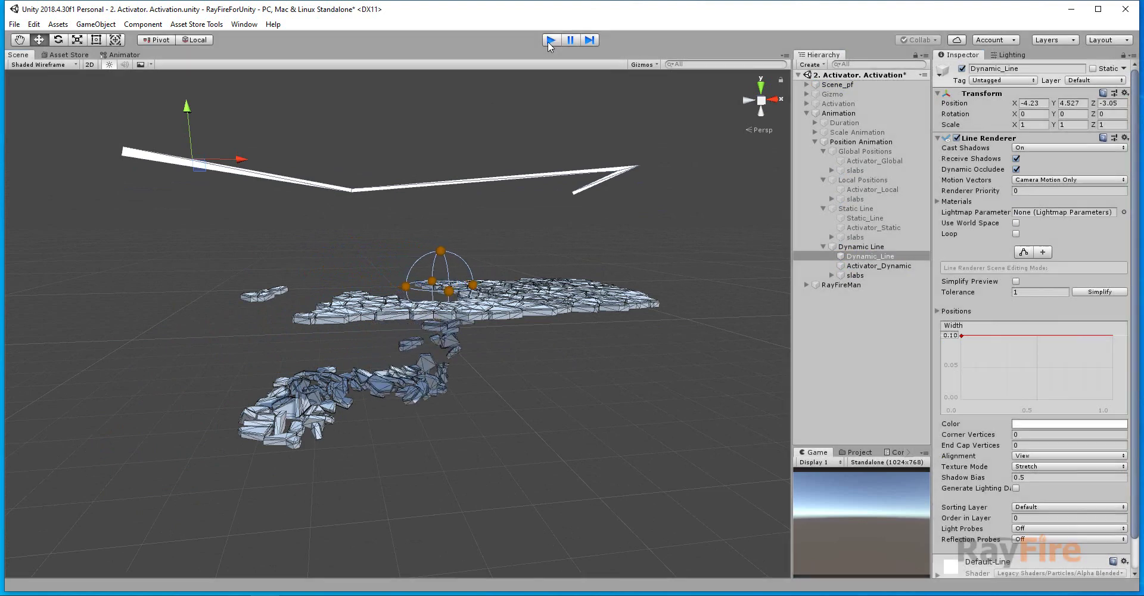
click(888, 265)
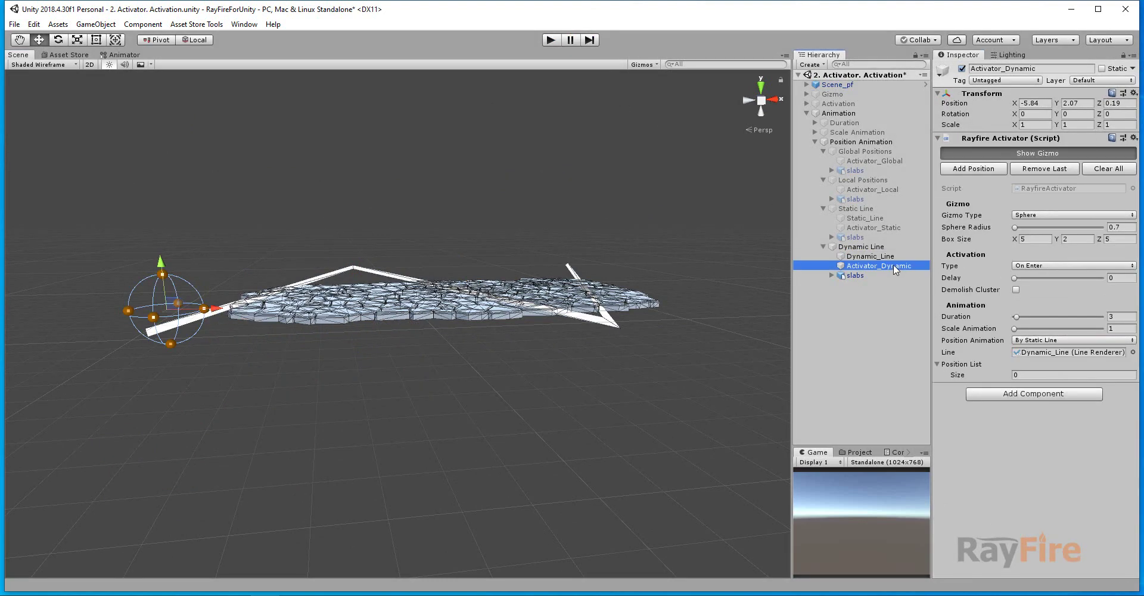
Switch Activator_Dynamic to By Dynamic Line with Duration 15 and re-enter Play mode
click(1071, 341)
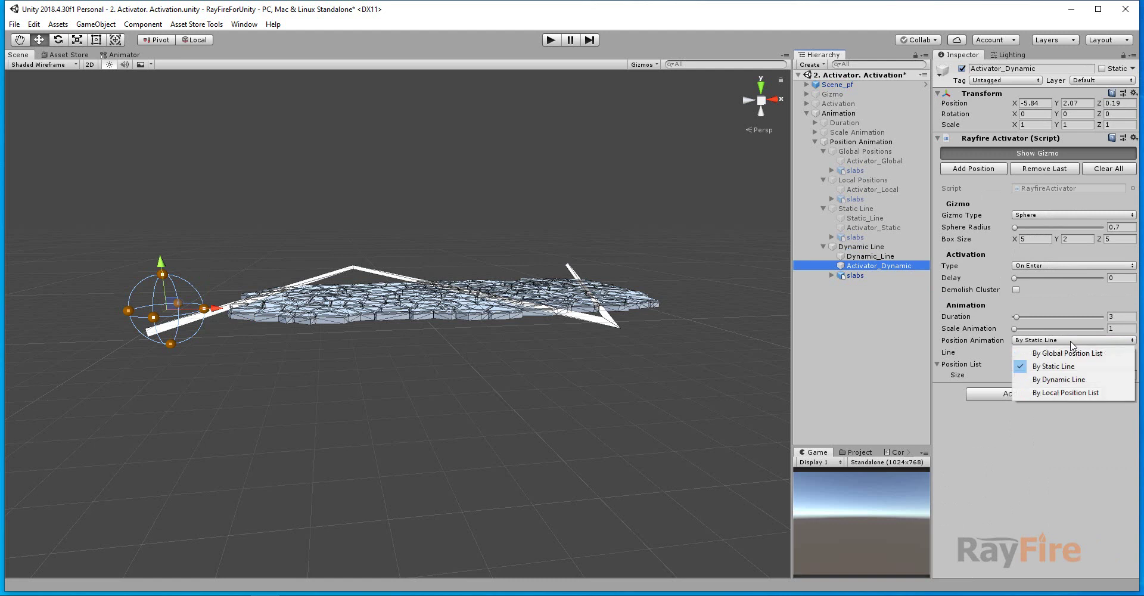
click(1057, 381)
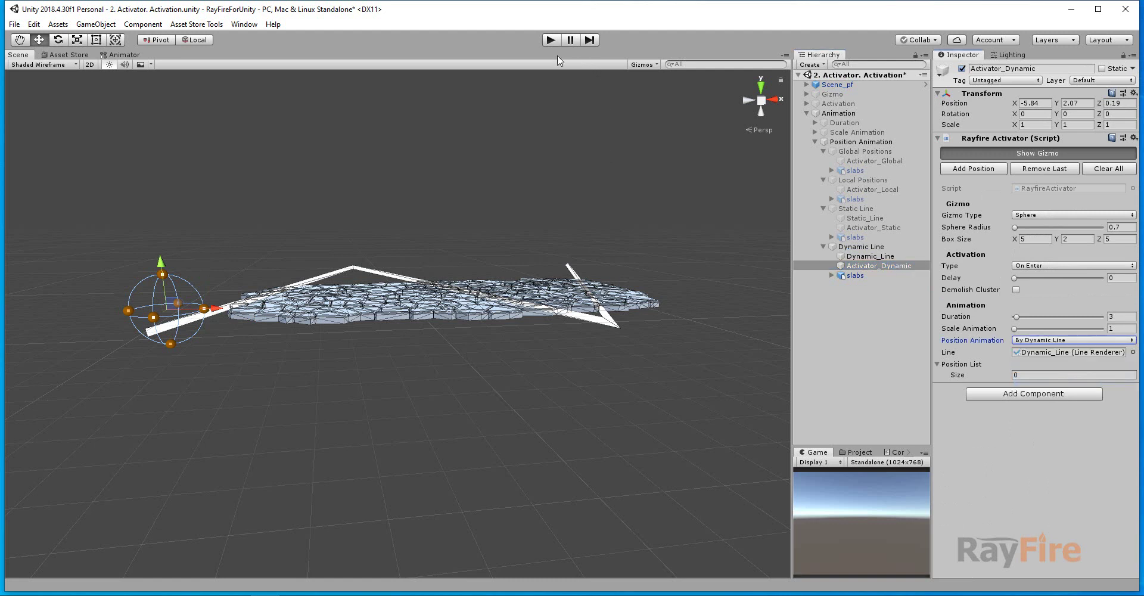
click(549, 40)
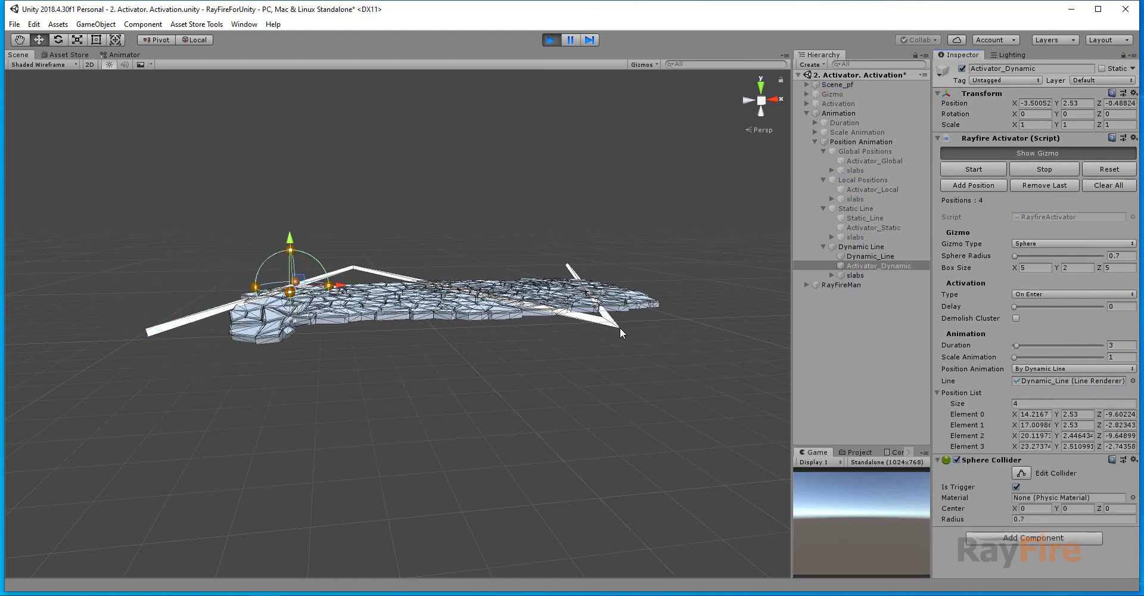
click(549, 41)
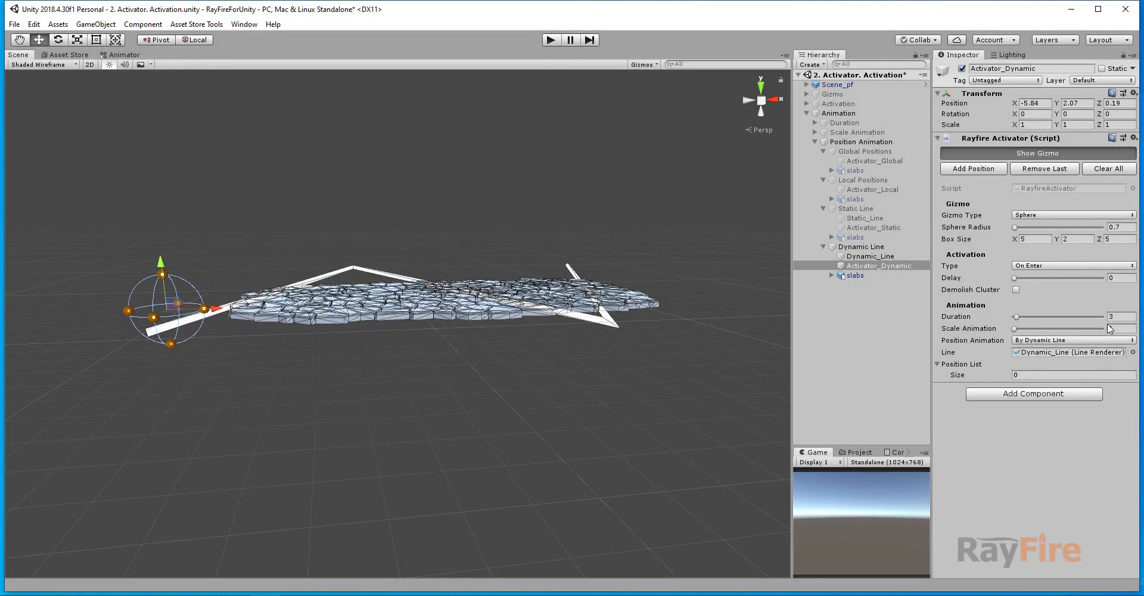
click(1046, 320)
text(15)
click(551, 41)
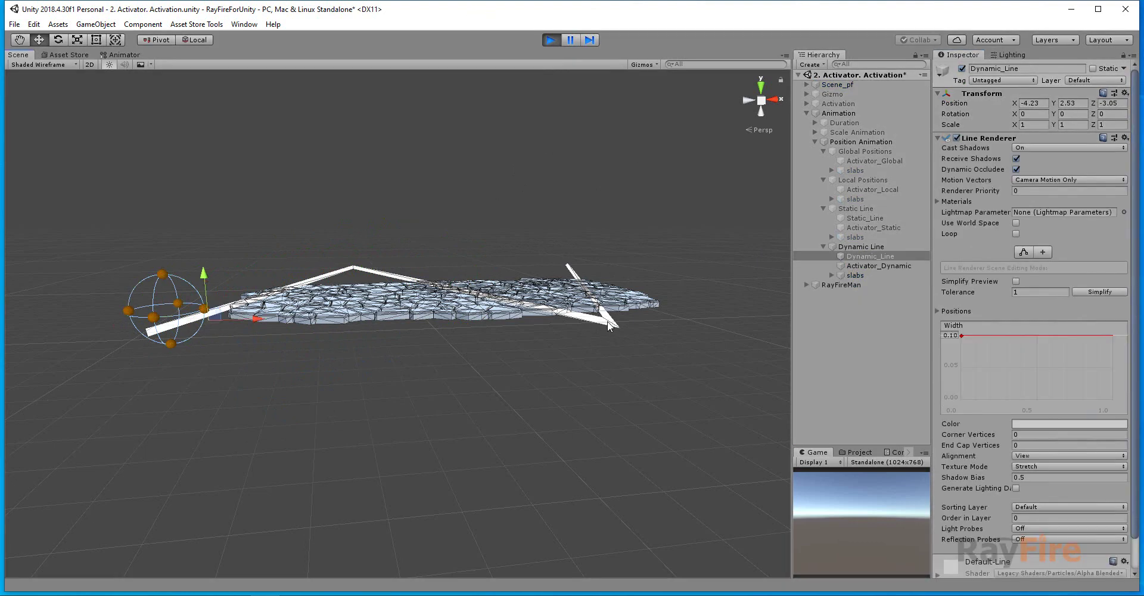
Start Activator_Dynamic and lift Dynamic_Line to Y 4.134 while it runs
click(162, 275)
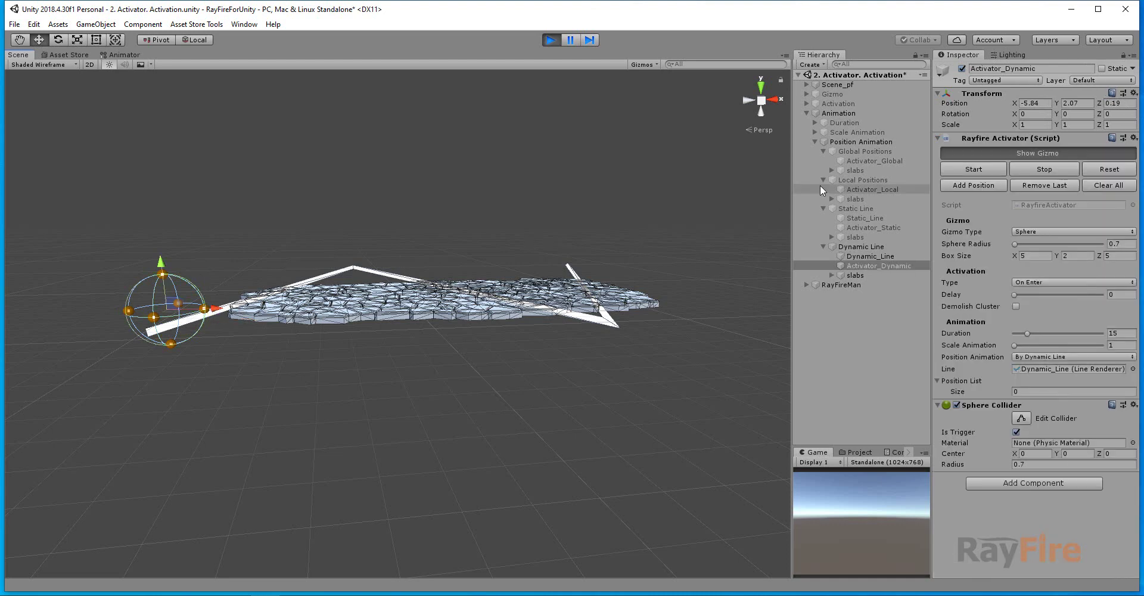
click(967, 171)
click(614, 325)
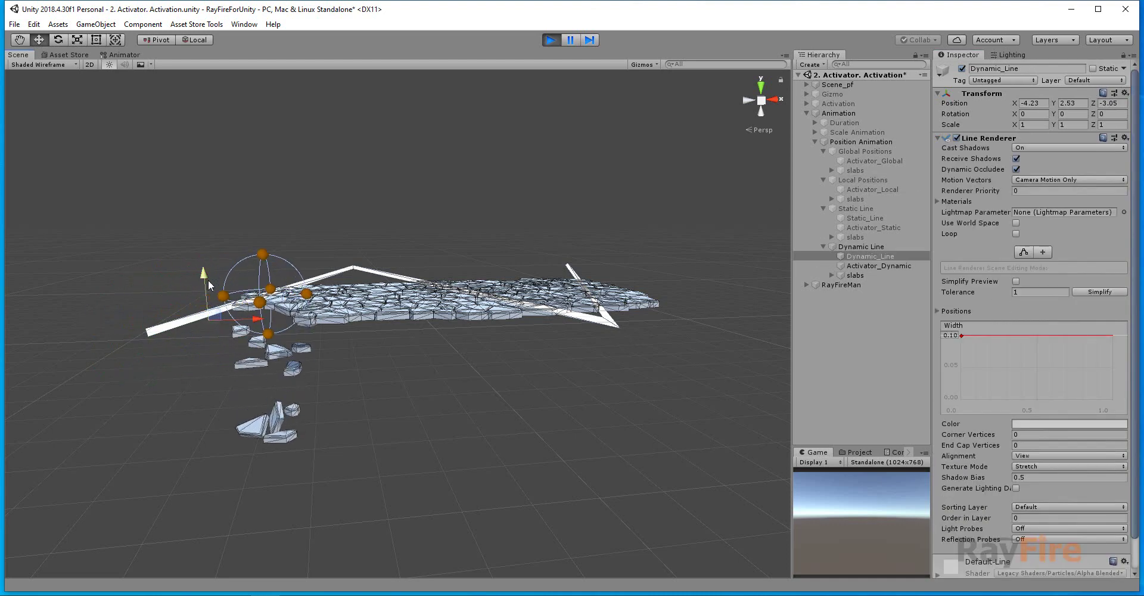
drag(202, 266, 209, 146)
alt+drag(393, 172, 420, 292)
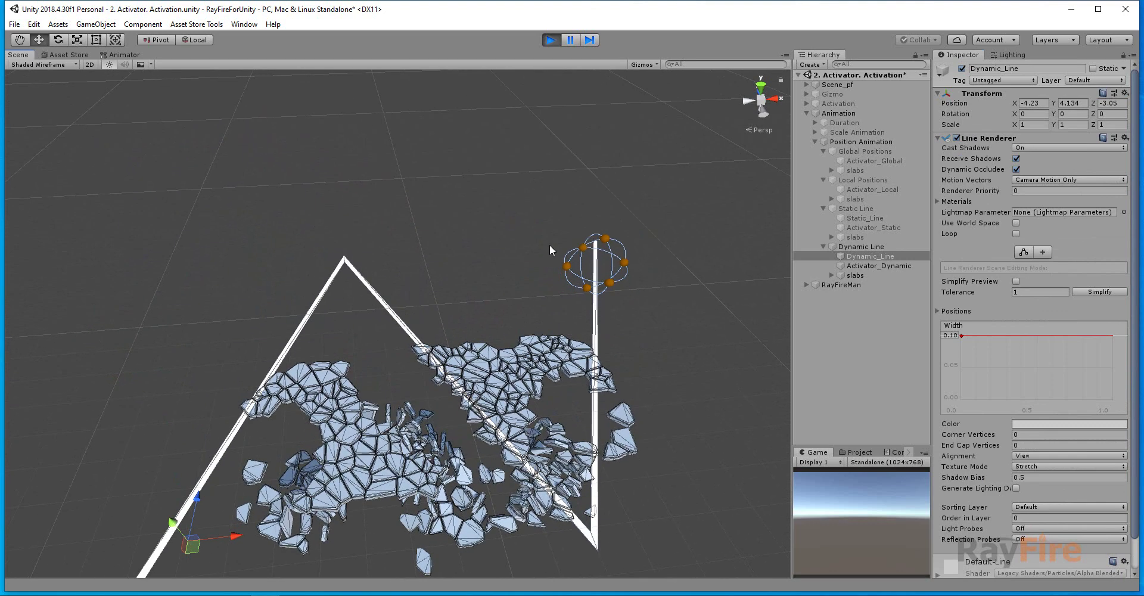
Reselect Activator_Dynamic and collapse its Position List and Sphere Collider sections
click(883, 265)
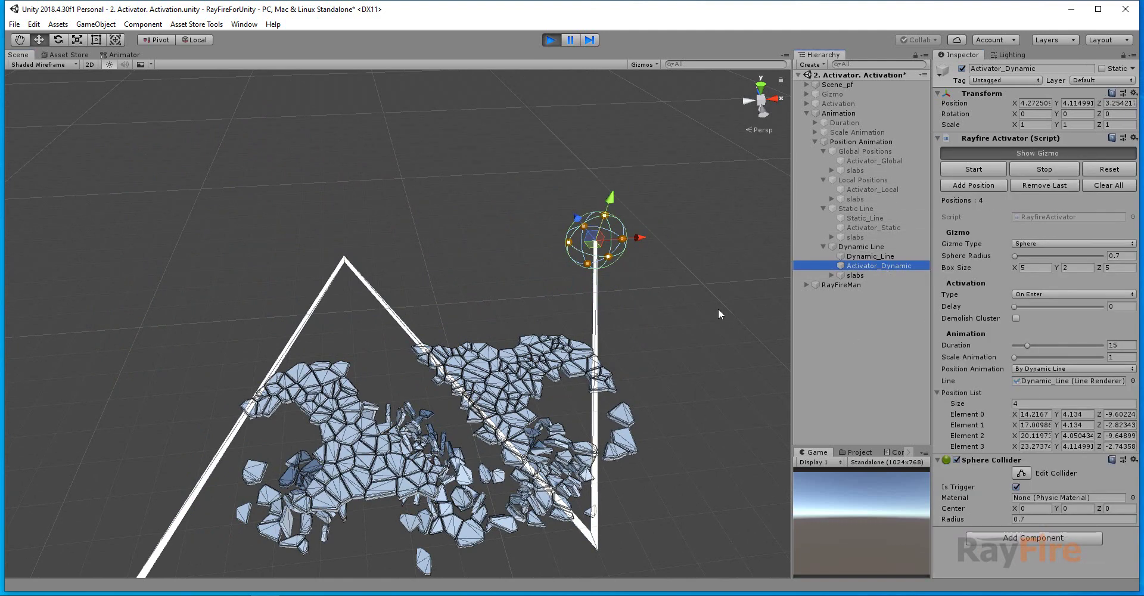
scroll(720, 314, down, 8)
alt+drag(618, 343, 614, 297)
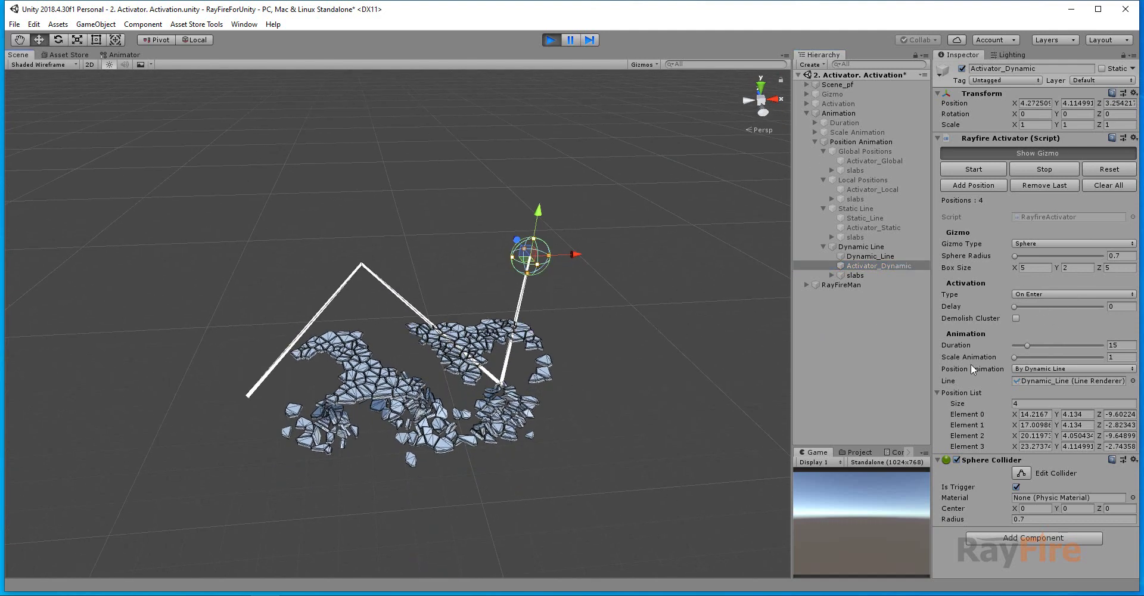
click(951, 393)
click(986, 408)
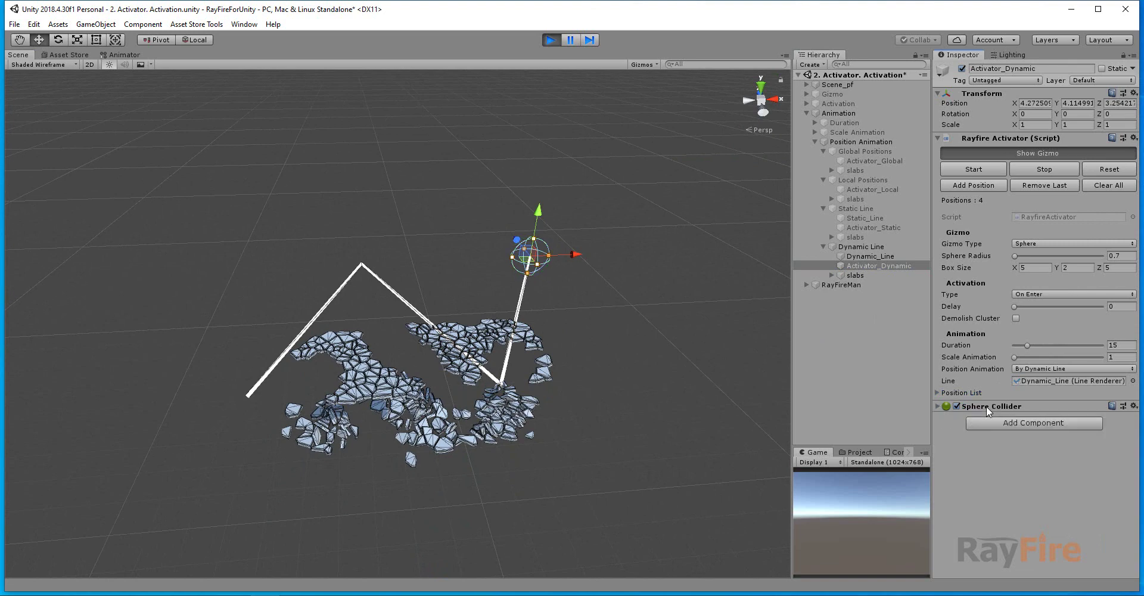